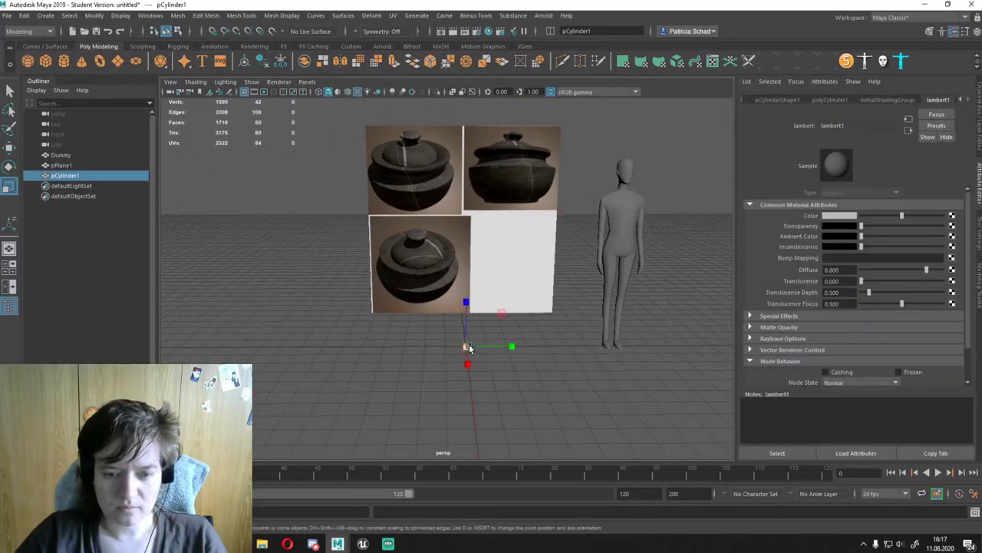
# Step: Add two edge loops around the cylinder with Connect
pyautogui.click(470, 306)
pyautogui.press('f')
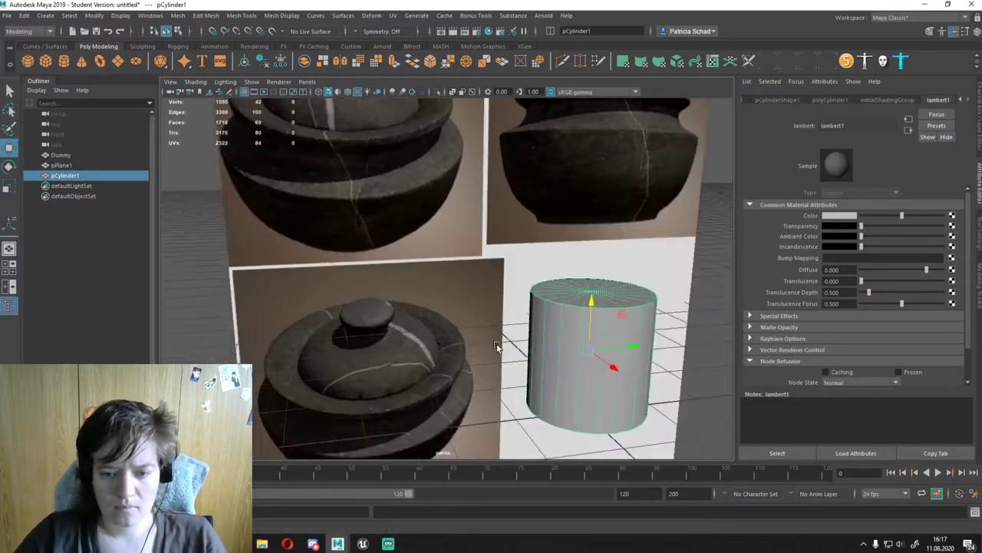
pyautogui.click(865, 382)
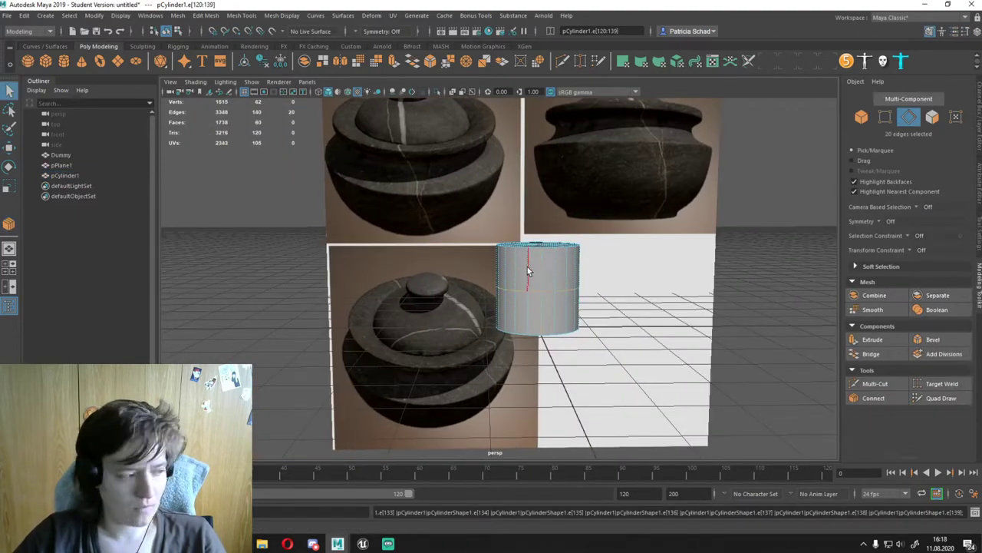
# Step: Scale the cylinder's top edge loop and face ring outward so the body flares
pyautogui.moveTo(467, 208)
pyautogui.mouseDown()
pyautogui.moveTo(582, 255)
pyautogui.moveTo(583, 374)
pyautogui.moveTo(537, 323)
pyautogui.moveTo(530, 292)
pyautogui.moveTo(505, 277)
pyautogui.mouseUp()
pyautogui.press('r')
pyautogui.press('w')
pyautogui.doubleClick(528, 290)
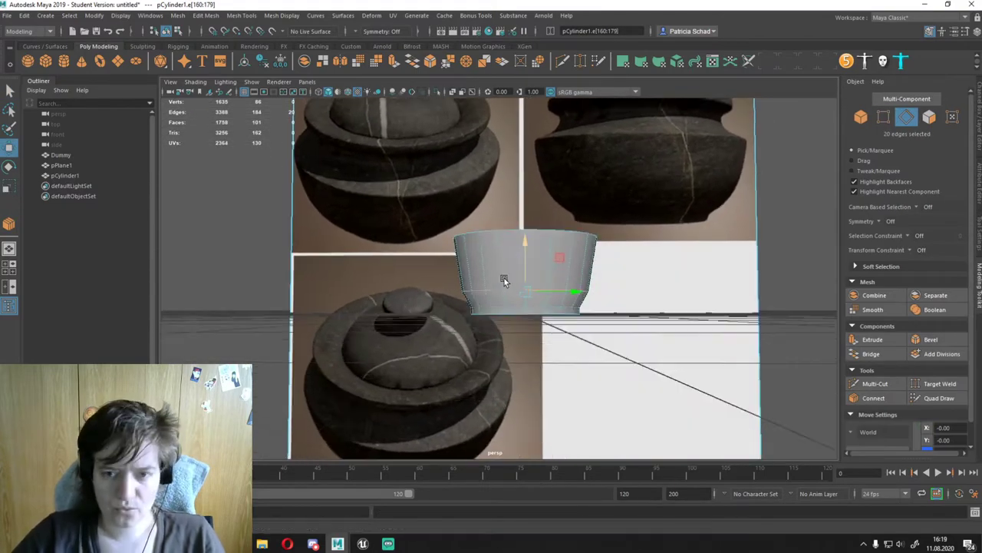
pyautogui.doubleClick(487, 313)
pyautogui.press('r')
pyautogui.keyDown('alt'); pyautogui.moveTo(487, 313); pyautogui.dragTo(535, 373); pyautogui.keyUp('alt')
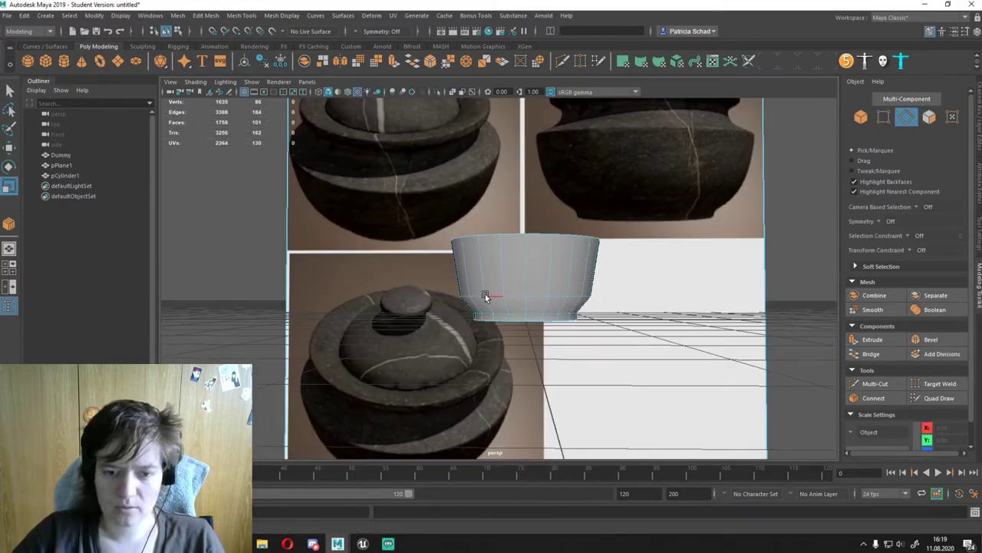
# Step: Extrude and shape the faces to taper the base, then show front and perspective side by side
pyautogui.moveTo(514, 197)
pyautogui.keyDown('alt'); pyautogui.mouseDown()
pyautogui.moveTo(544, 159)
pyautogui.moveTo(807, 286)
pyautogui.mouseUp(); pyautogui.keyUp('alt')
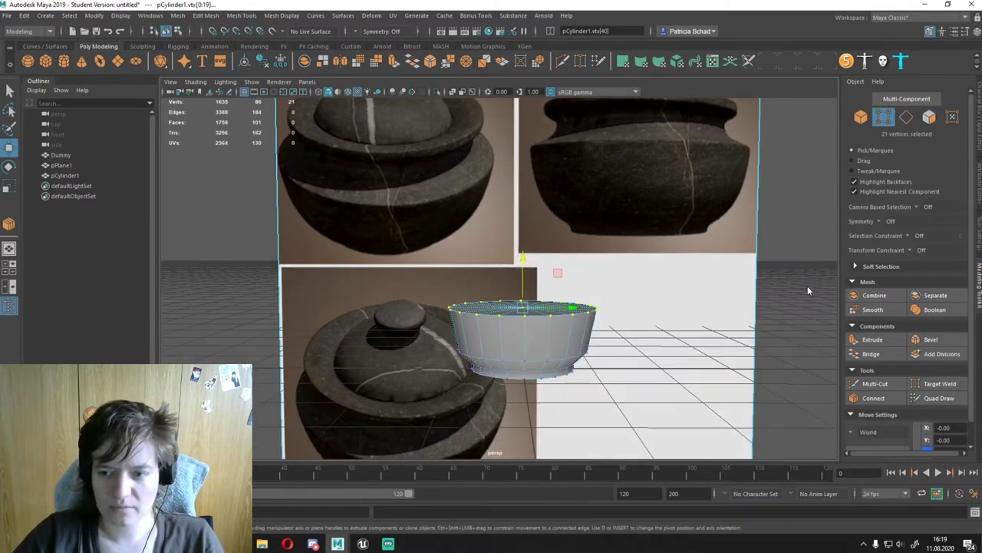
pyautogui.press('F8')
pyautogui.hotkey('ctrl', 'e')
pyautogui.moveTo(528, 257)
pyautogui.keyDown('alt'); pyautogui.mouseDown()
pyautogui.moveTo(537, 323)
pyautogui.moveTo(553, 292)
pyautogui.mouseUp(); pyautogui.keyUp('alt')
pyautogui.click(9, 286)
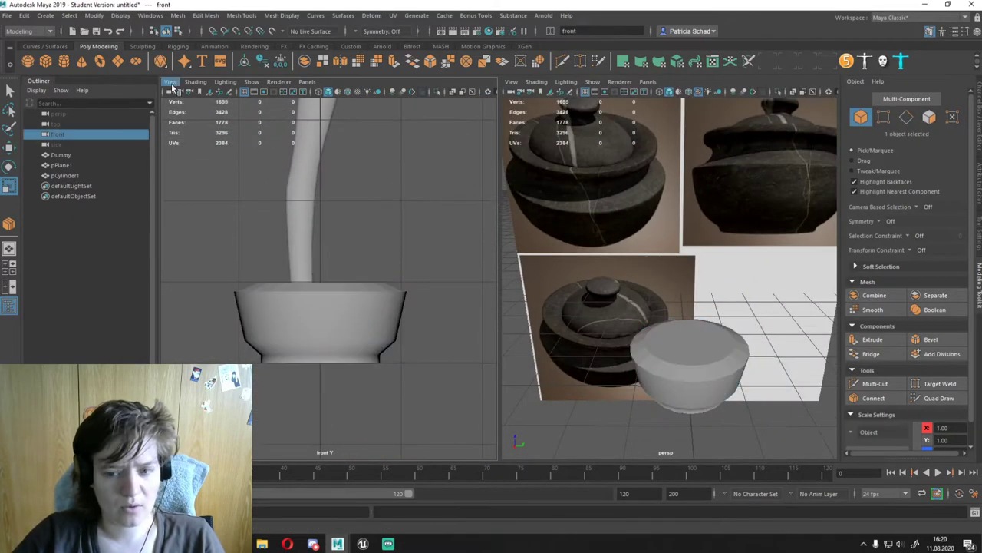
# Step: Set the left pane's camera to look straight down onto the pot
pyautogui.click(170, 82)
pyautogui.click(334, 207)
pyautogui.click(170, 82)
pyautogui.click(334, 208)
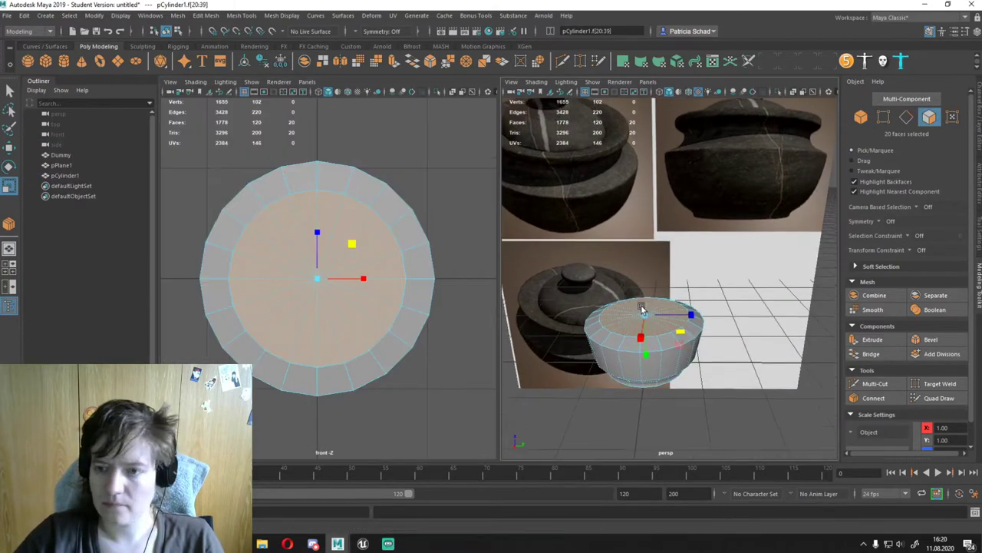
# Step: Extrude the top faces upward several times to build the neck and rim
pyautogui.moveTo(642, 309)
pyautogui.keyDown('alt'); pyautogui.mouseDown()
pyautogui.moveTo(614, 292)
pyautogui.moveTo(471, 258)
pyautogui.mouseUp(); pyautogui.keyUp('alt')
pyautogui.hotkey('ctrl', 'e')
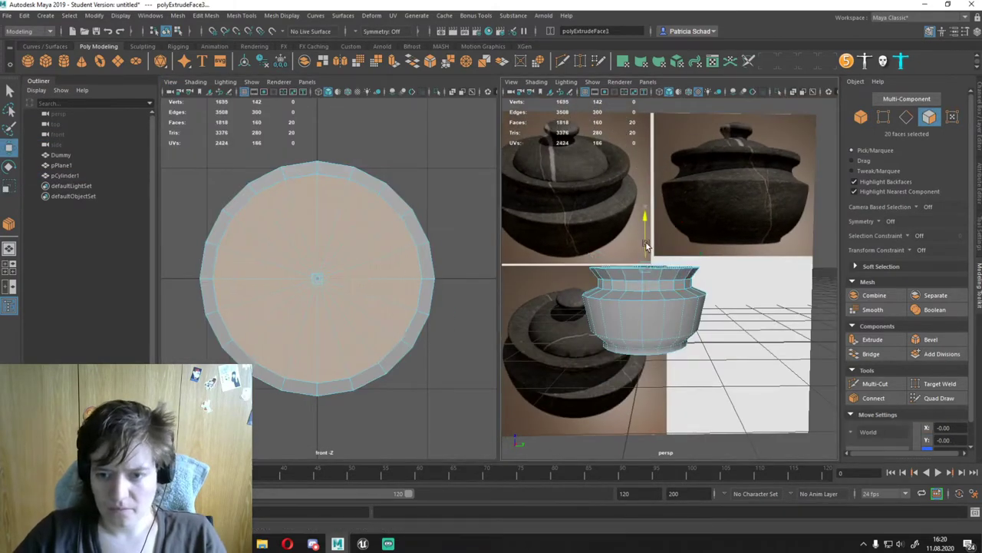
pyautogui.moveTo(646, 246)
pyautogui.keyDown('alt'); pyautogui.mouseDown()
pyautogui.moveTo(615, 170)
pyautogui.moveTo(636, 201)
pyautogui.mouseUp(); pyautogui.keyUp('alt')
pyautogui.hotkey('ctrl', 'e')
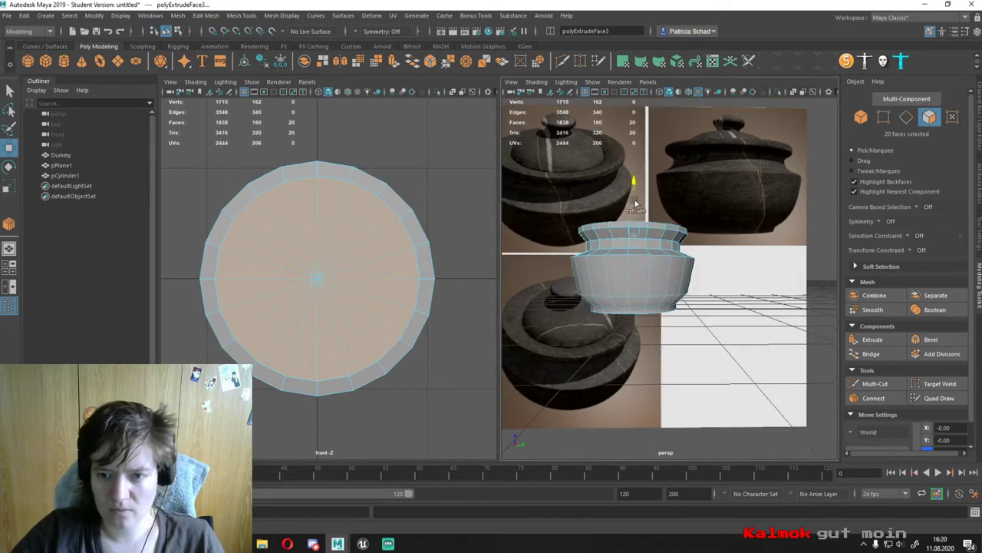
pyautogui.keyDown('alt'); pyautogui.moveTo(814, 357); pyautogui.dragTo(547, 271); pyautogui.keyUp('alt')
pyautogui.hotkey('ctrl', 'e')
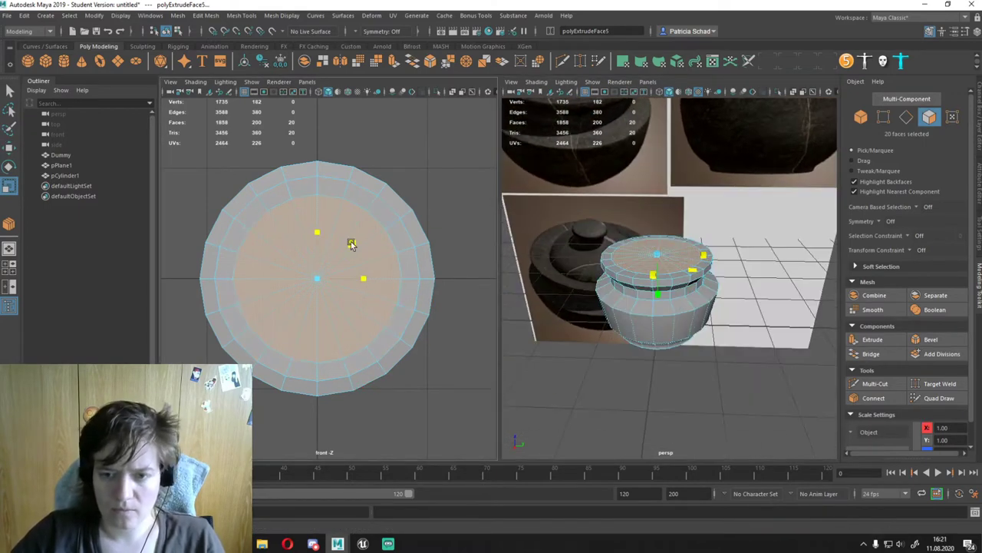
pyautogui.press('r')
pyautogui.keyDown('alt'); pyautogui.moveTo(558, 306); pyautogui.dragTo(535, 170); pyautogui.keyUp('alt')
pyautogui.moveTo(619, 259)
pyautogui.keyDown('alt'); pyautogui.mouseDown()
pyautogui.moveTo(645, 262)
pyautogui.moveTo(631, 323)
pyautogui.mouseUp(); pyautogui.keyUp('alt')
# Step: Delete the top cap to open the pot and add a flattened cylinder as a lid disc
pyautogui.press('Delete')
pyautogui.scroll(2, 629, 322)
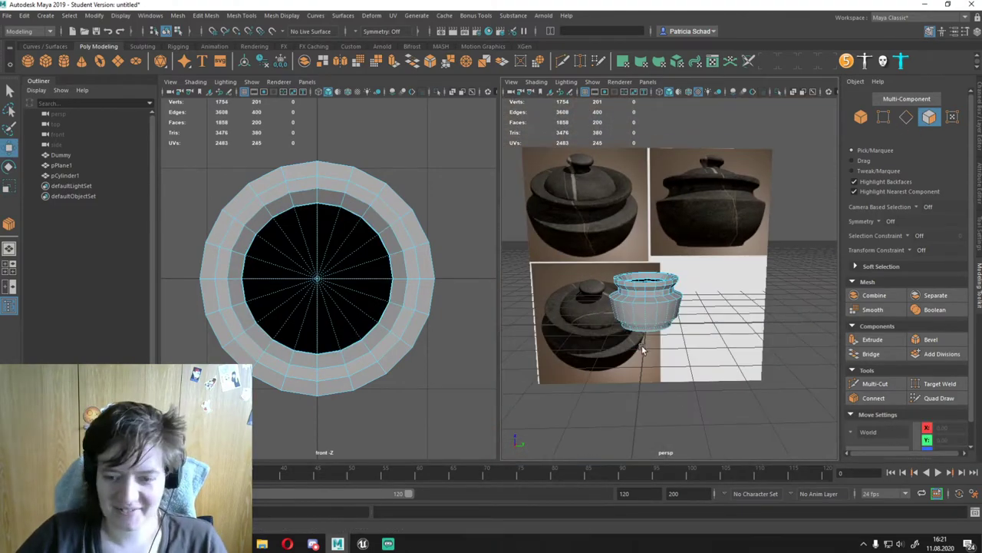
pyautogui.press('g')
pyautogui.moveTo(634, 233)
pyautogui.keyDown('alt'); pyautogui.mouseDown()
pyautogui.moveTo(706, 294)
pyautogui.moveTo(652, 307)
pyautogui.moveTo(632, 247)
pyautogui.moveTo(724, 246)
pyautogui.moveTo(610, 280)
pyautogui.moveTo(665, 284)
pyautogui.moveTo(625, 313)
pyautogui.moveTo(609, 341)
pyautogui.mouseUp(); pyautogui.keyUp('alt')
pyautogui.press('w')
pyautogui.press('F8')
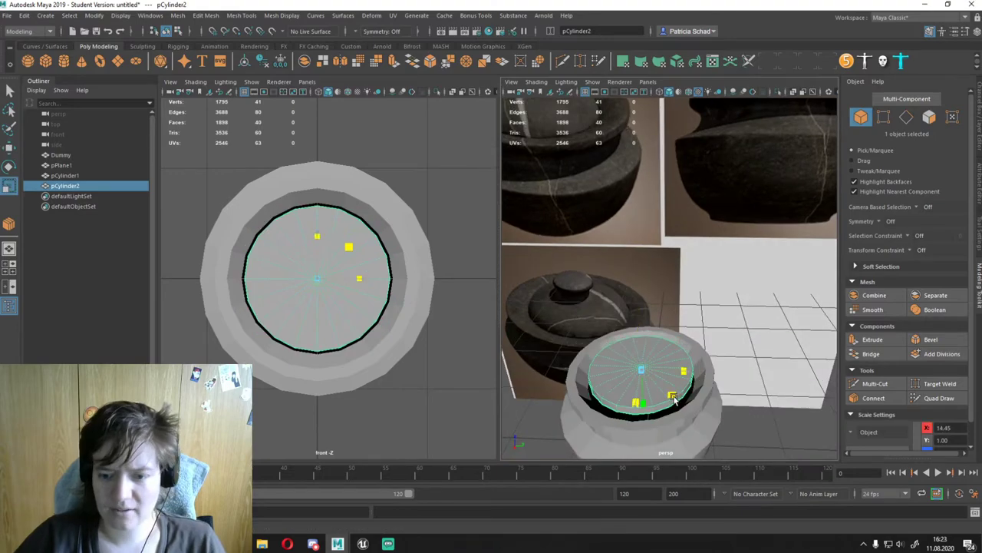
# Step: Scale and move the pot's neck faces and edge loop to refine its proportions
pyautogui.click(673, 398)
pyautogui.moveTo(673, 398)
pyautogui.keyDown('alt'); pyautogui.mouseDown()
pyautogui.moveTo(671, 232)
pyautogui.moveTo(652, 291)
pyautogui.moveTo(760, 225)
pyautogui.mouseUp(); pyautogui.keyUp('alt')
pyautogui.moveTo(760, 225)
pyautogui.mouseDown()
pyautogui.moveTo(578, 292)
pyautogui.moveTo(588, 351)
pyautogui.moveTo(607, 330)
pyautogui.mouseUp()
pyautogui.press('r')
pyautogui.doubleClick(647, 305)
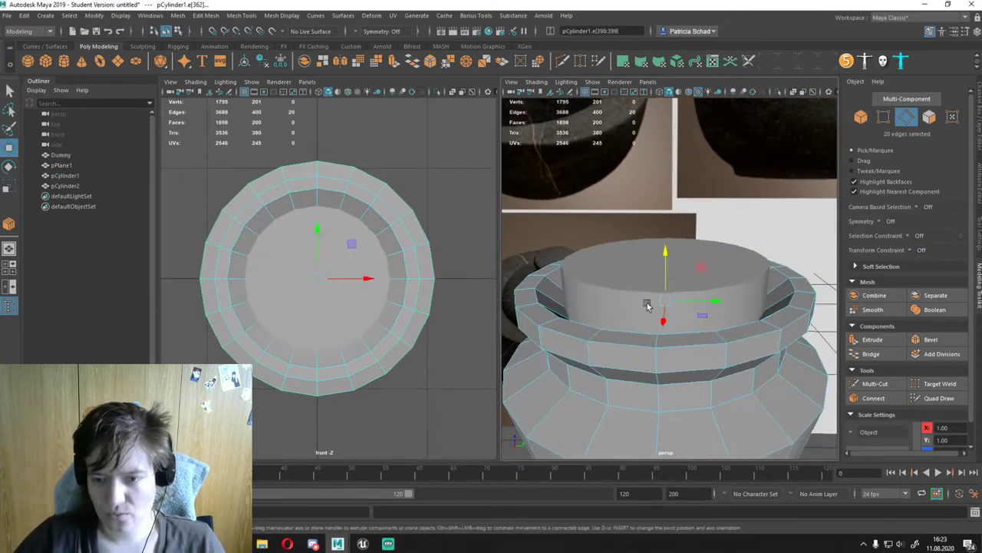
pyautogui.press('w')
pyautogui.scroll(-3, 647, 305)
pyautogui.keyDown('alt'); pyautogui.moveTo(672, 272); pyautogui.dragTo(670, 255); pyautogui.keyUp('alt')
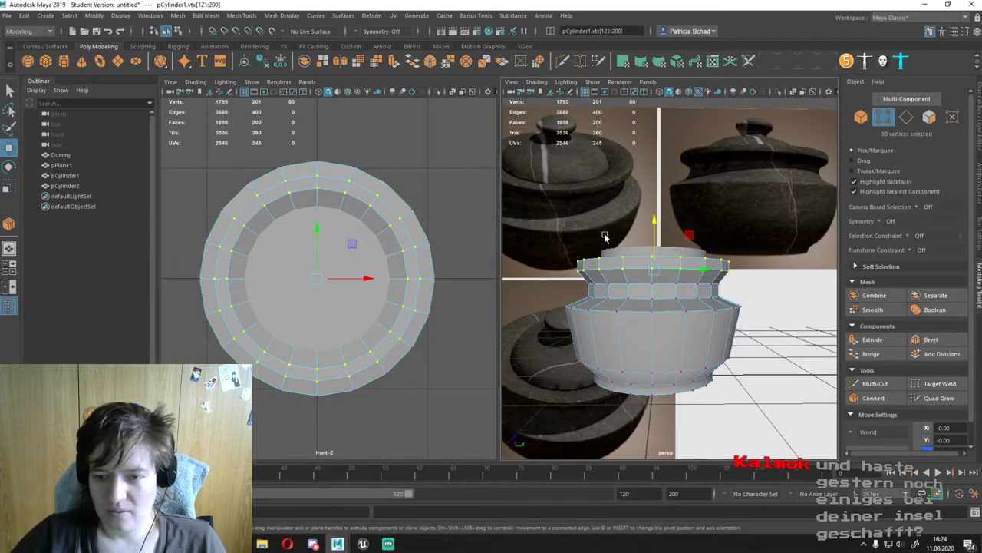
# Step: Shrink the lid disc's top edge loop inward to give it a sloped top
pyautogui.scroll(-3, 624, 259)
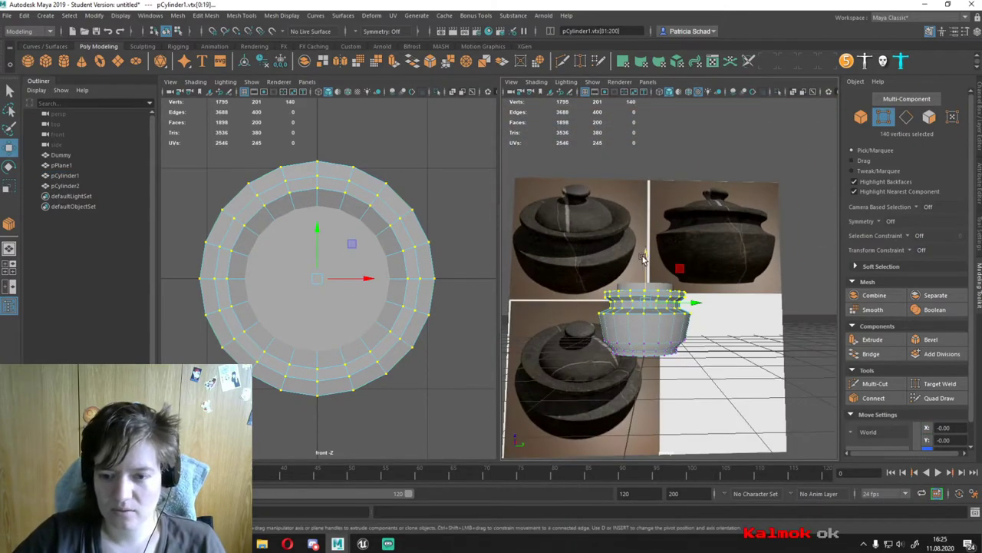
pyautogui.moveTo(624, 305)
pyautogui.keyDown('alt'); pyautogui.mouseDown()
pyautogui.moveTo(638, 300)
pyautogui.moveTo(629, 291)
pyautogui.moveTo(689, 282)
pyautogui.moveTo(637, 307)
pyautogui.mouseUp(); pyautogui.keyUp('alt')
pyautogui.scroll(-5, 630, 292)
pyautogui.scroll(6, 622, 277)
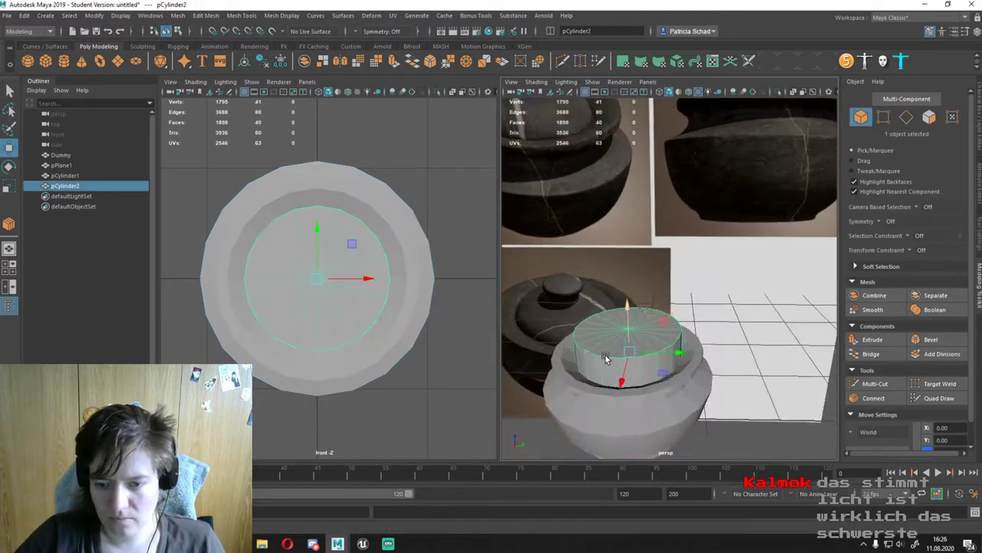
pyautogui.scroll(-3, 637, 307)
pyautogui.scroll(3, 638, 307)
pyautogui.moveTo(630, 307); pyautogui.dragTo(630, 269, button='right')
pyautogui.doubleClick(632, 311)
pyautogui.keyDown('alt'); pyautogui.moveTo(632, 311); pyautogui.dragTo(659, 274); pyautogui.keyUp('alt')
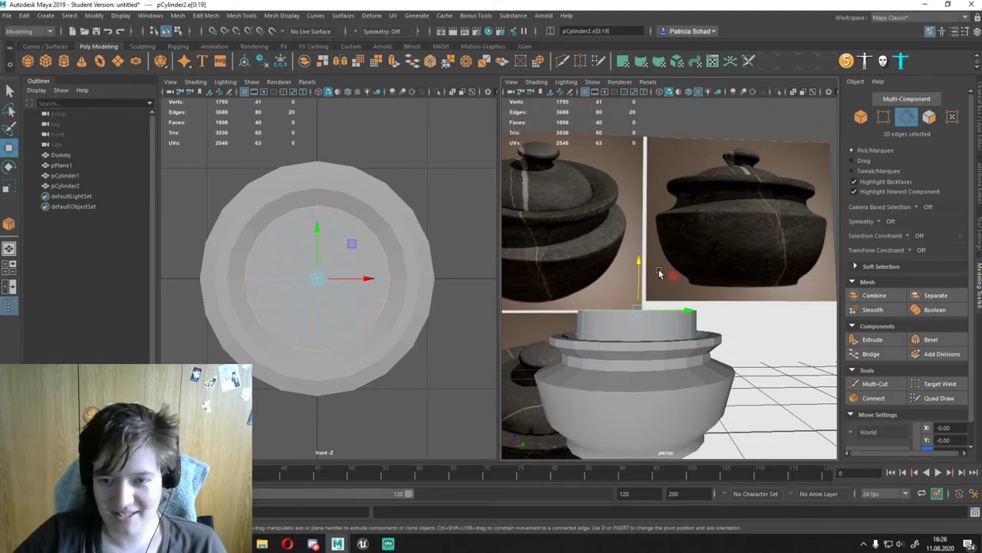
pyautogui.scroll(3, 638, 286)
pyautogui.moveTo(637, 307); pyautogui.dragTo(638, 269, button='right')
pyautogui.doubleClick(637, 361)
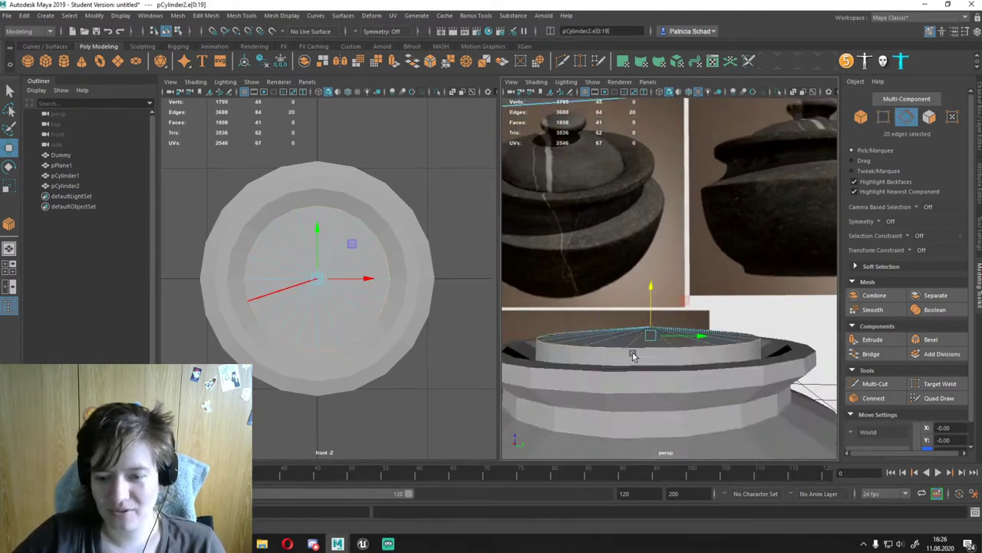
pyautogui.press('r')
pyautogui.moveTo(296, 247); pyautogui.dragTo(276, 247, button='middle')
pyautogui.press('w')
# Step: Select only the lid and switch it to edge editing
pyautogui.moveTo(636, 333)
pyautogui.keyDown('alt'); pyautogui.mouseDown()
pyautogui.moveTo(657, 319)
pyautogui.moveTo(583, 307)
pyautogui.mouseUp(); pyautogui.keyUp('alt')
pyautogui.scroll(3, 657, 319)
pyautogui.scroll(-3, 657, 320)
pyautogui.press('F8')
pyautogui.press('r')
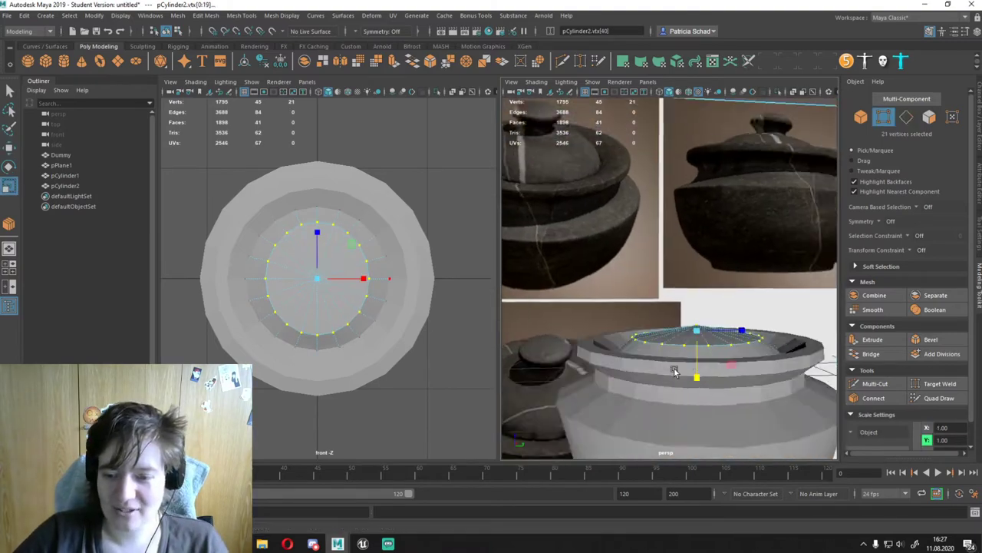
pyautogui.keyDown('shift'); pyautogui.click(528, 290); pyautogui.keyUp('shift')
pyautogui.scroll(3, 528, 289)
pyautogui.click(692, 343)
pyautogui.keyDown('alt'); pyautogui.moveTo(693, 344); pyautogui.dragTo(680, 361); pyautogui.keyUp('alt')
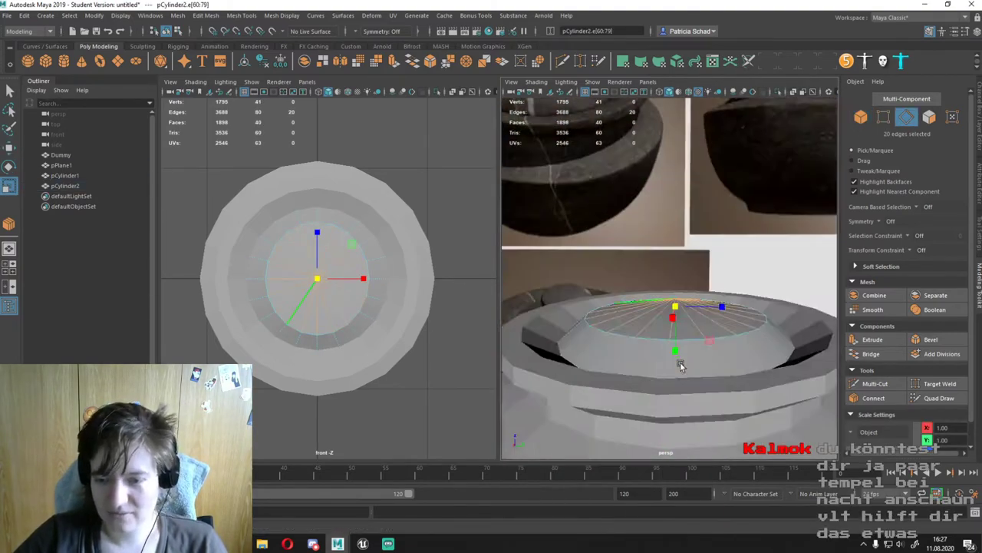
pyautogui.rightClick(642, 307)
pyautogui.click(630, 231)
pyautogui.rightClick(798, 304)
# Step: Add an edge ring across the lid top, then undo and redo the lid changes
pyautogui.click(796, 231)
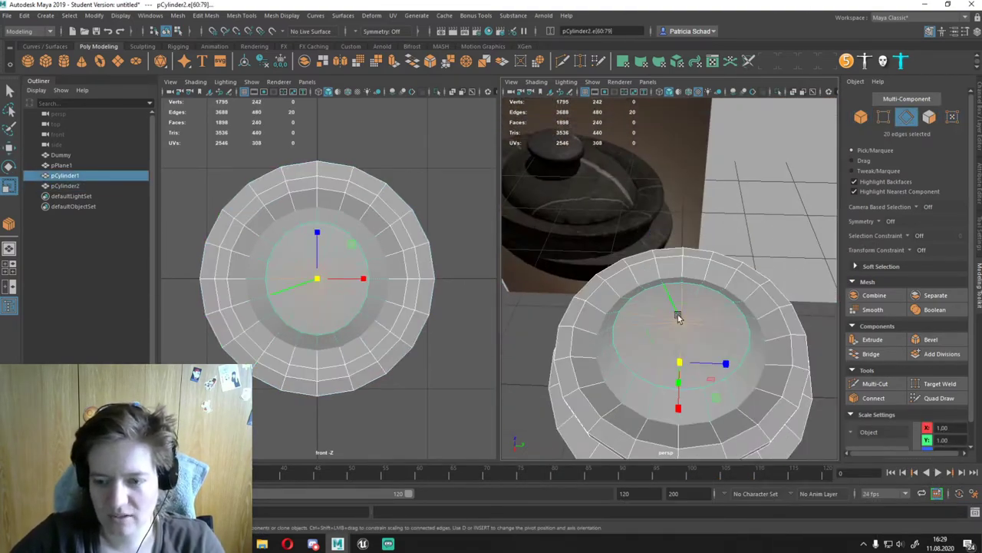
pyautogui.click(873, 397)
pyautogui.hotkey('ctrl', 'z')
pyautogui.hotkey('ctrl', 'z')
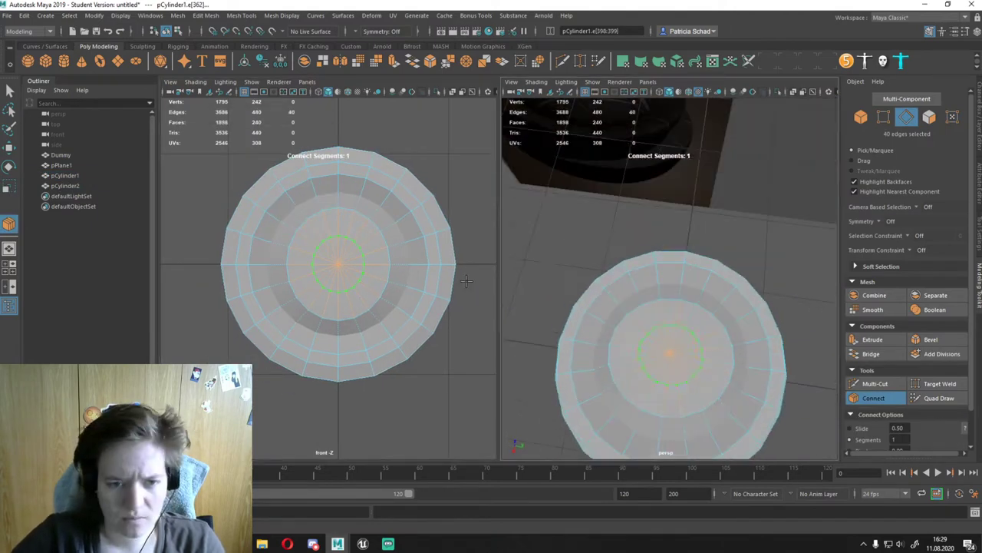
pyautogui.hotkey('ctrl', 'z')
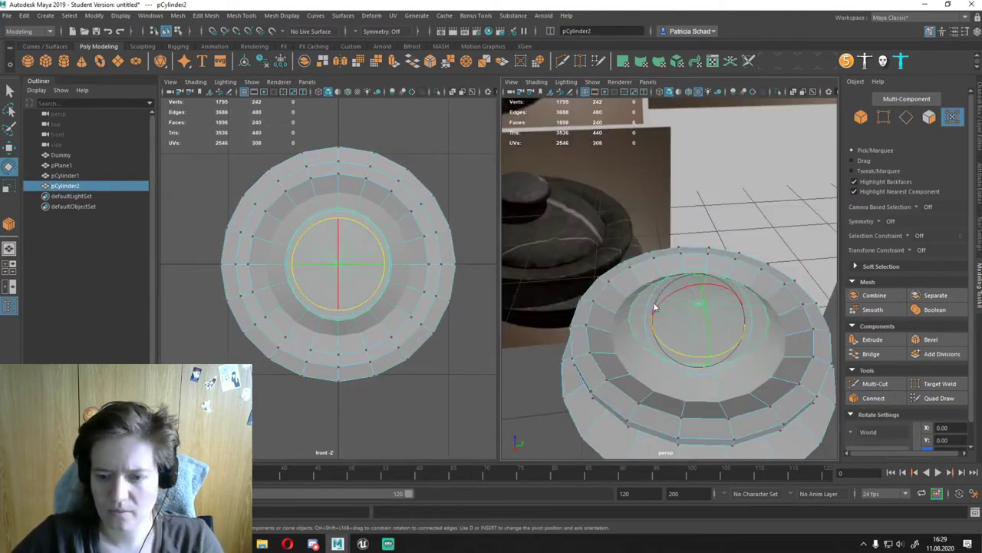
pyautogui.hotkey('ctrl', 'z')
pyautogui.hotkey('ctrl', 'z')
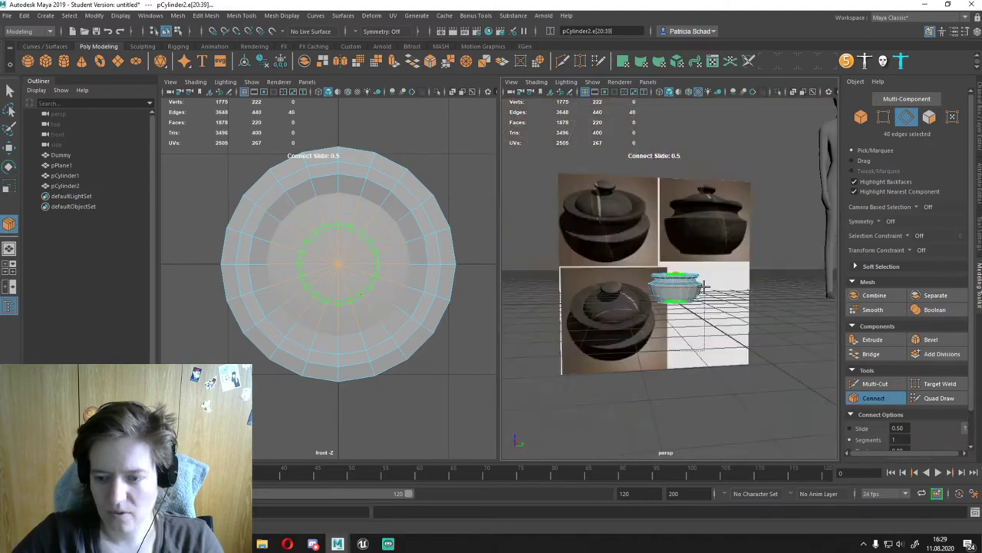
pyautogui.hotkey('ctrl', 'z')
pyautogui.hotkey('ctrl', 'z')
pyautogui.hotkey('ctrl', 'z')
pyautogui.hotkey('ctrl', 'z')
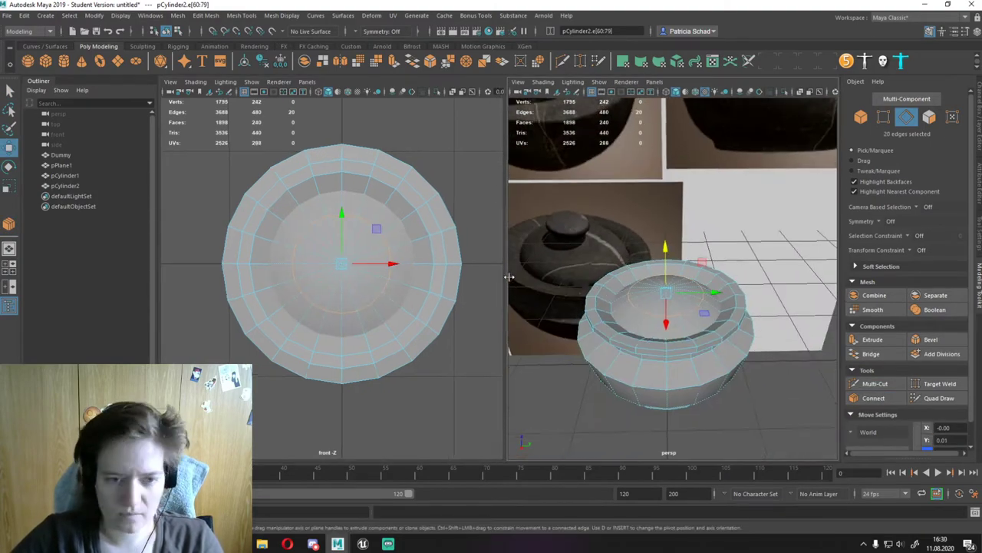
# Step: Extrude the lid's centre faces upward repeatedly into a knob, then return to object mode
pyautogui.hotkey('ctrl', 'z')
pyautogui.hotkey('ctrl', 'z')
pyautogui.hotkey('ctrl', 'z')
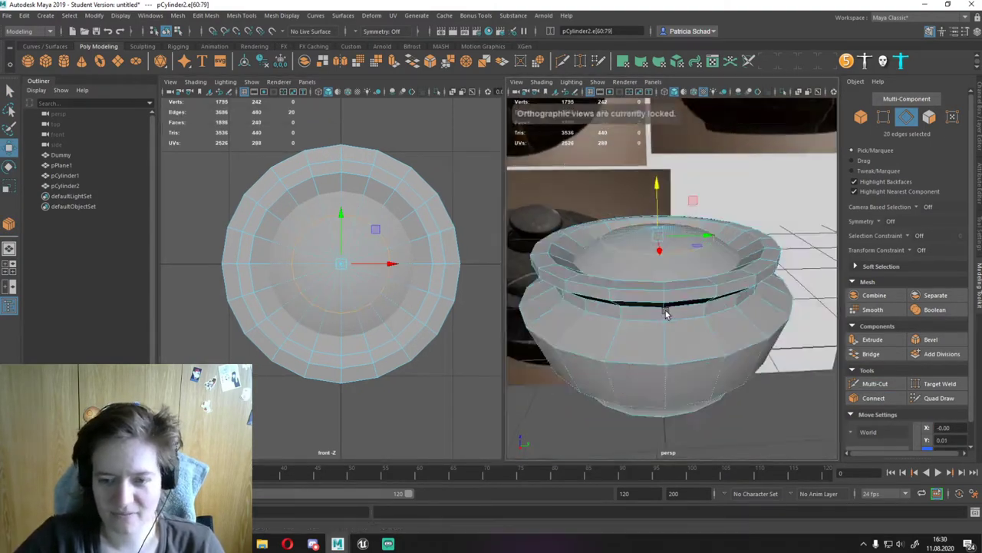
pyautogui.hotkey('ctrl', 'z')
pyautogui.hotkey('ctrl', 'z')
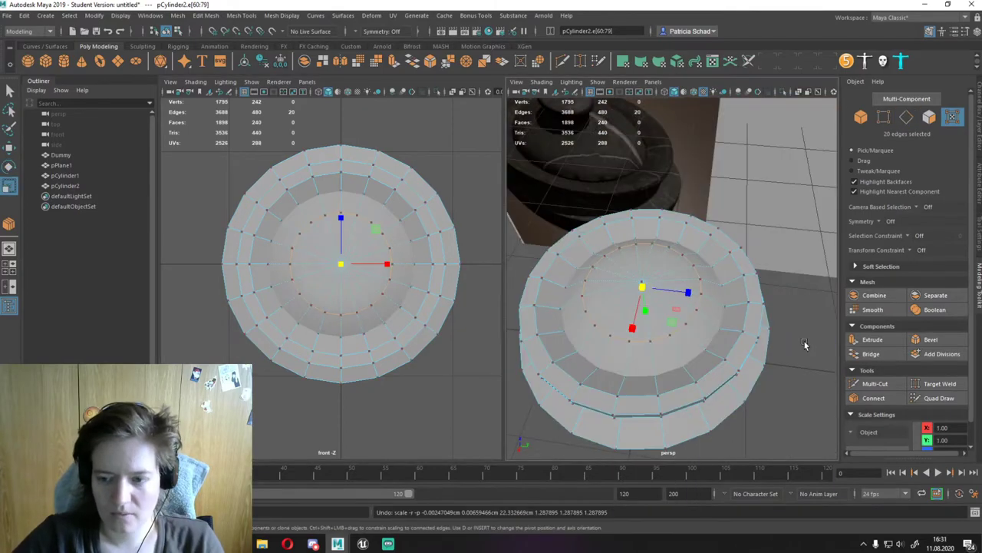
pyautogui.hotkey('ctrl', 'z')
pyautogui.hotkey('ctrl', 'z')
pyautogui.hotkey('ctrl', 'z')
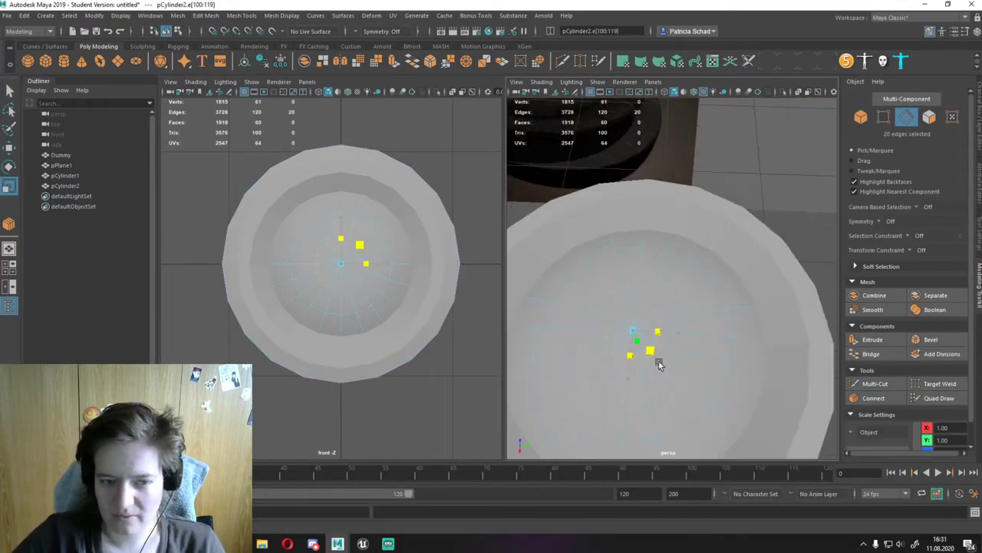
pyautogui.hotkey('ctrl', 'z')
pyautogui.hotkey('ctrl', 'z')
pyautogui.hotkey('ctrl', 'z')
pyautogui.hotkey('ctrl', 'z')
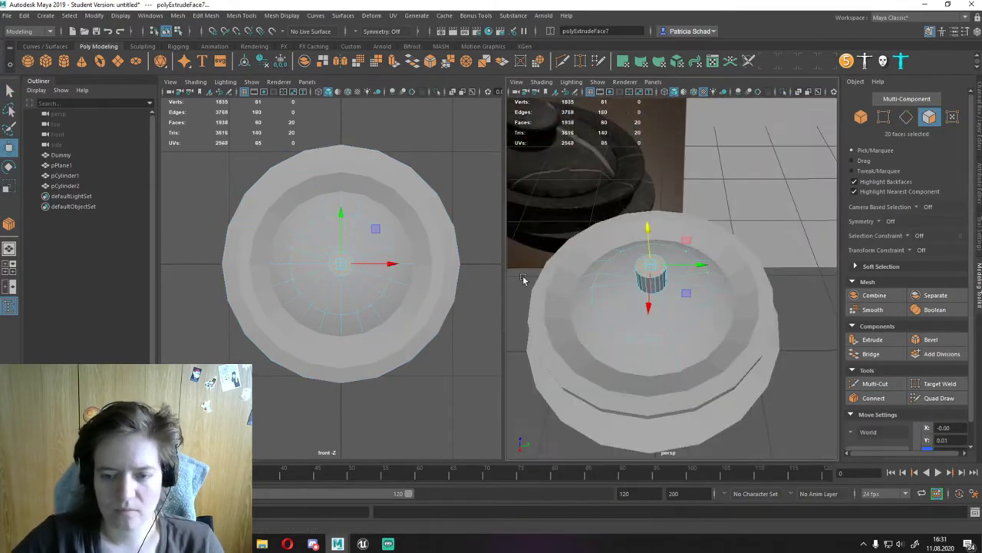
pyautogui.hotkey('ctrl', 'z')
pyautogui.hotkey('shift', 'z')
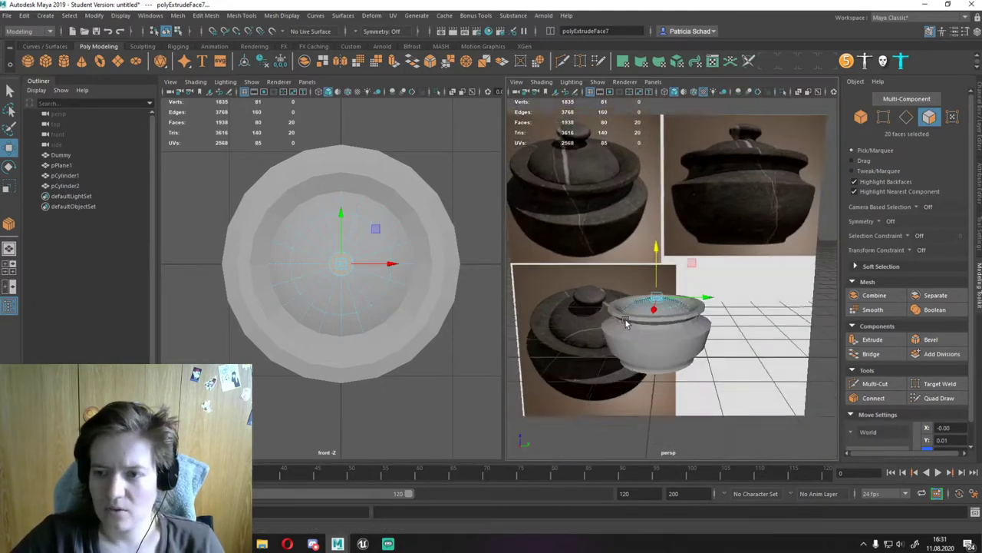
pyautogui.hotkey('shift', 'z')
pyautogui.hotkey('shift', 'z')
pyautogui.hotkey('shift', 'z')
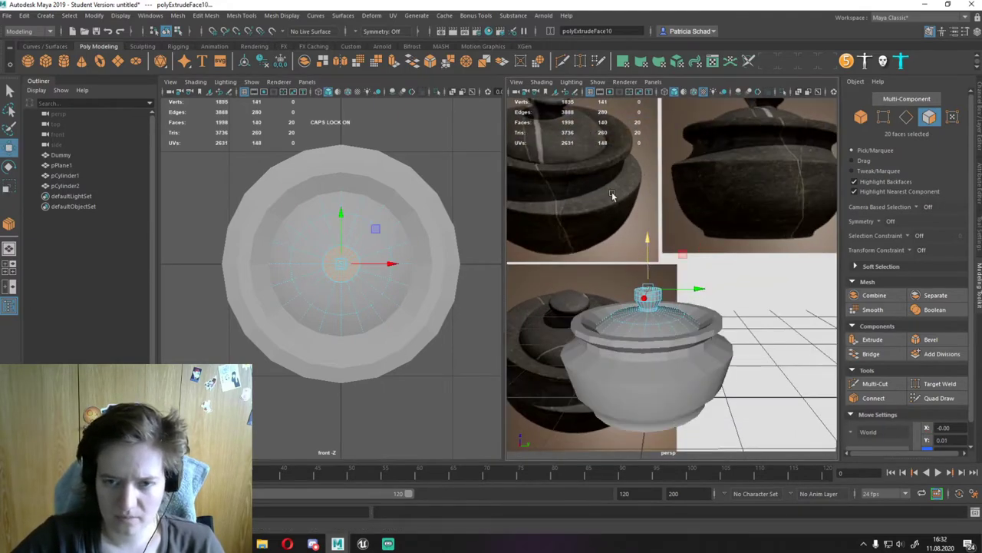
pyautogui.hotkey('shift', 'z')
pyautogui.hotkey('shift', 'z')
pyautogui.hotkey('shift', 'z')
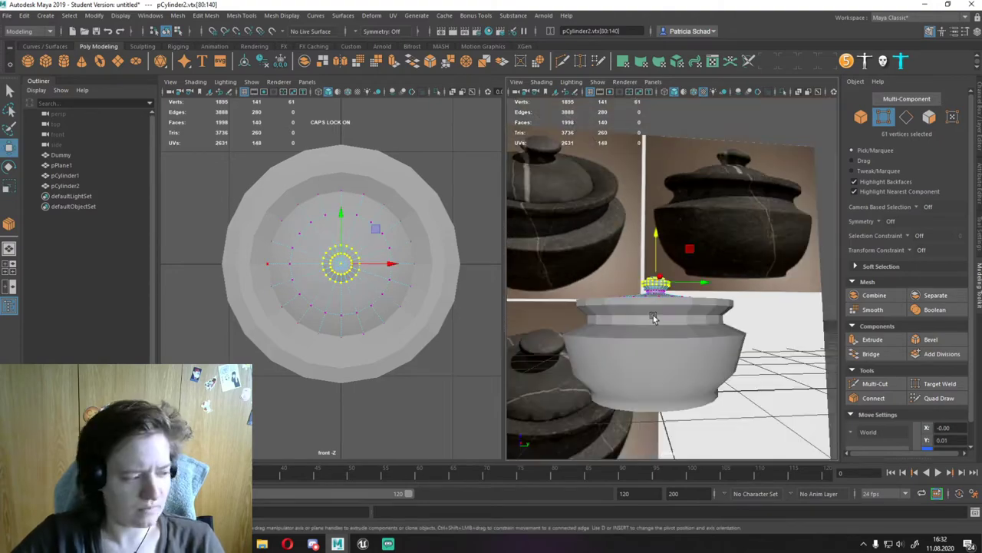
pyautogui.hotkey('shift', 'z')
pyautogui.hotkey('shift', 'z')
pyautogui.hotkey('shift', 'z')
pyautogui.hotkey('shift', 'z')
pyautogui.hotkey('shift', 'z')
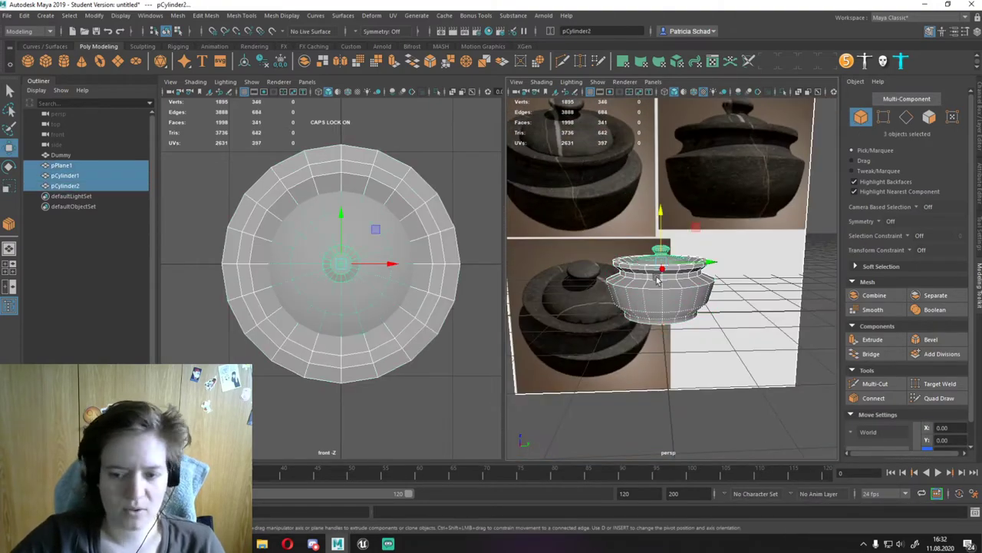
pyautogui.hotkey('shift', 'z')
# Step: Bevel the lid, knob and pot rim edge loops at fraction 0.5 with 2 segments
pyautogui.moveTo(658, 261); pyautogui.dragTo(652, 325, button='right')
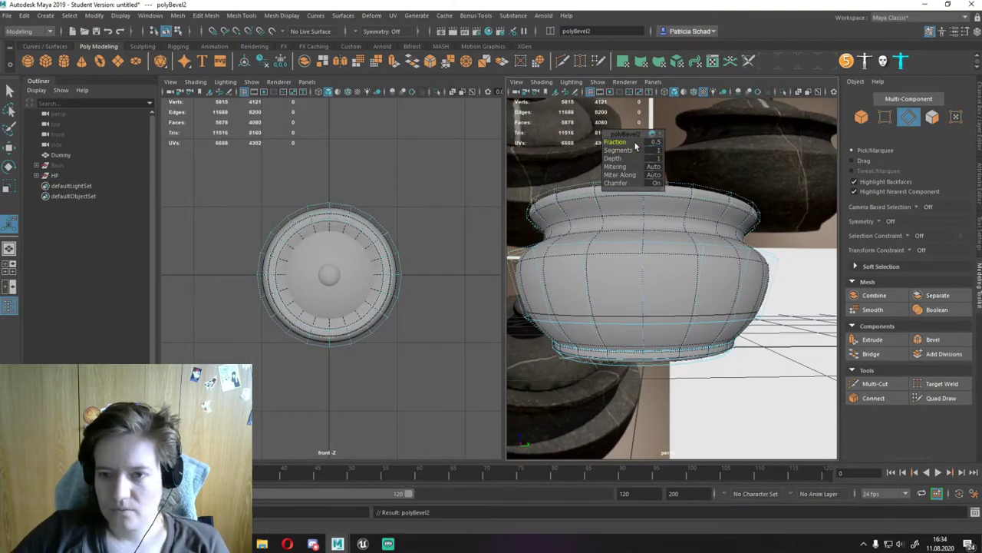
pyautogui.click(949, 342)
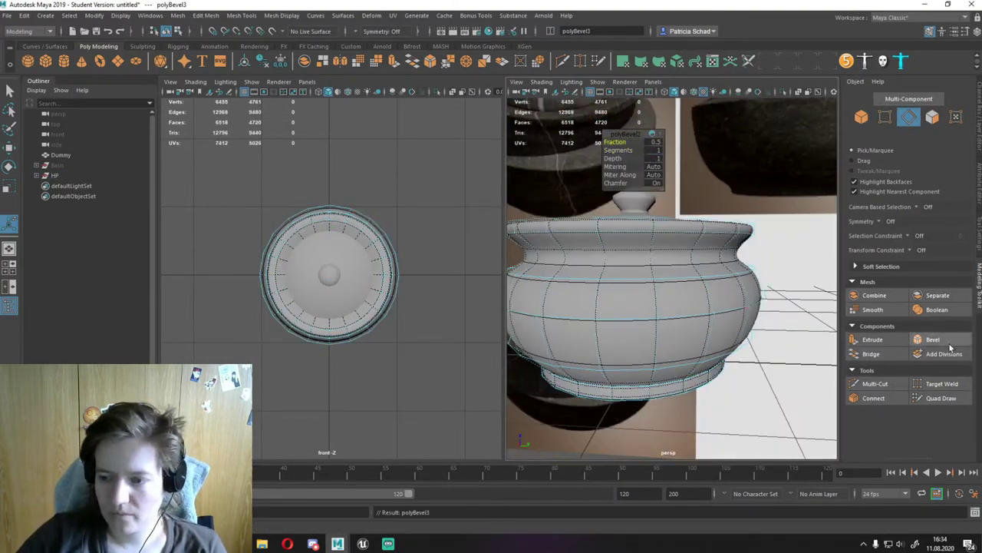
pyautogui.press('g')
pyautogui.scroll(3, 737, 254)
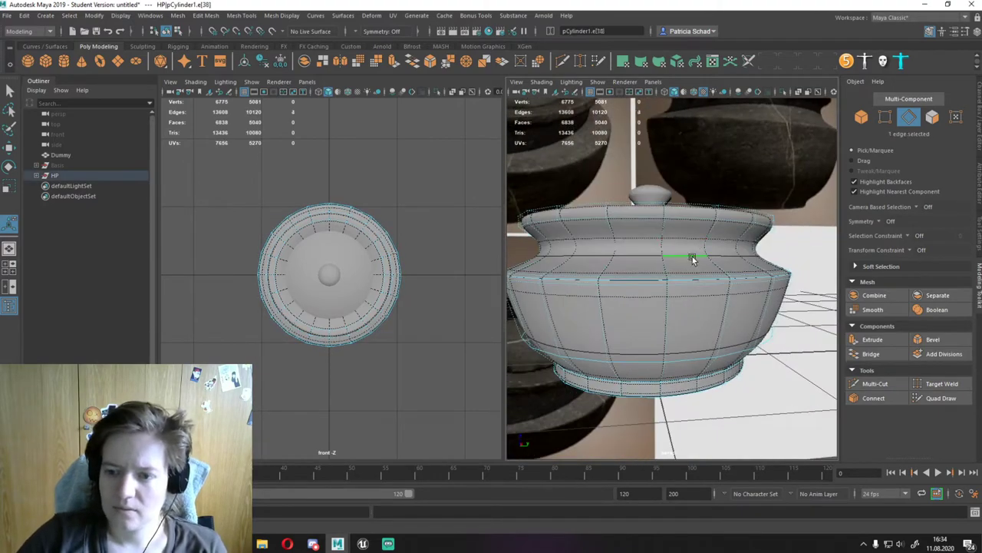
pyautogui.keyDown('alt'); pyautogui.moveTo(737, 254); pyautogui.dragTo(668, 167); pyautogui.keyUp('alt')
pyautogui.press('g')
pyautogui.scroll(3, 668, 167)
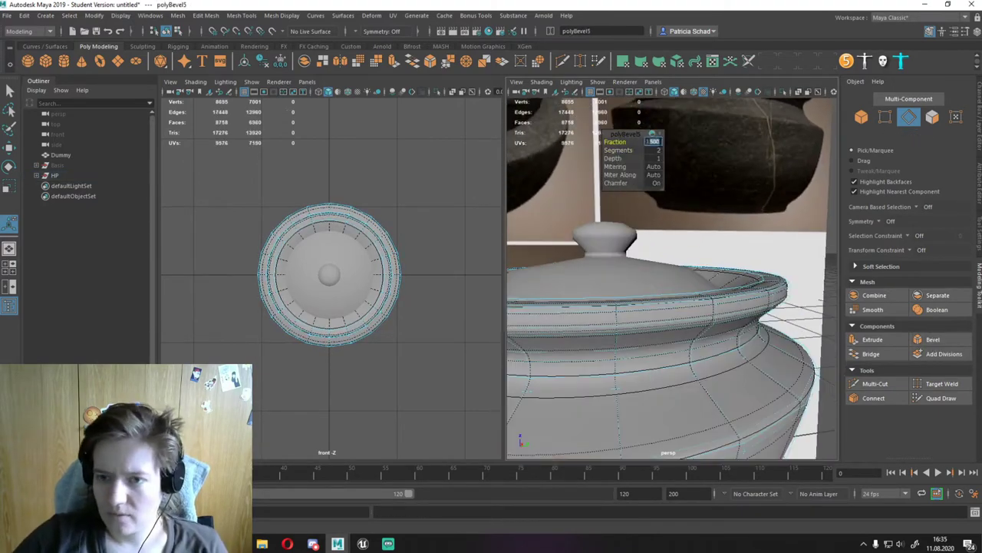
pyautogui.scroll(-5, 668, 253)
pyautogui.scroll(-5, 667, 253)
pyautogui.scroll(-3, 667, 253)
# Step: Raise the pot's top vertex ring
pyautogui.moveTo(658, 261); pyautogui.dragTo(625, 264, button='right')
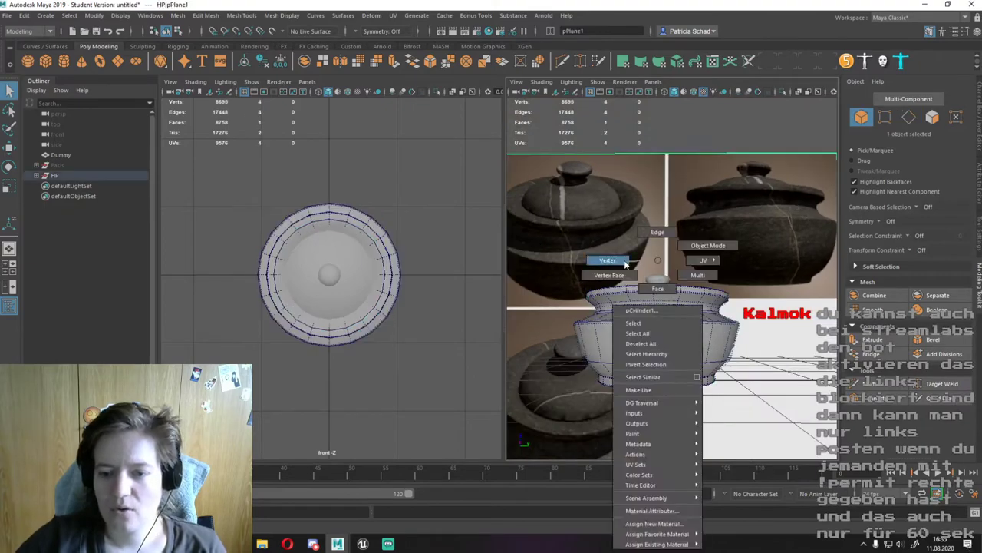
pyautogui.press('w')
pyautogui.moveTo(649, 330); pyautogui.dragTo(648, 313, button='middle')
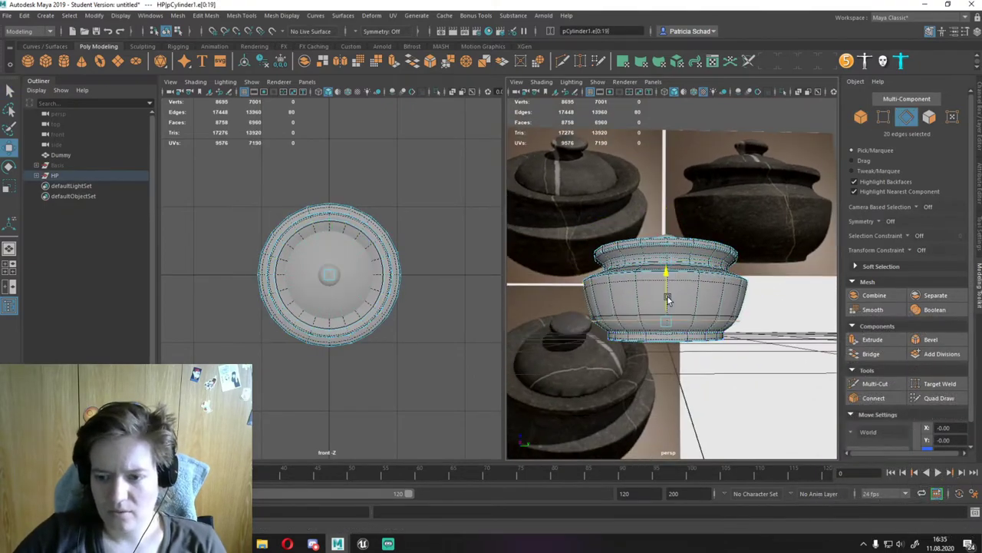
pyautogui.keyDown('alt'); pyautogui.moveTo(668, 299); pyautogui.dragTo(661, 285); pyautogui.keyUp('alt')
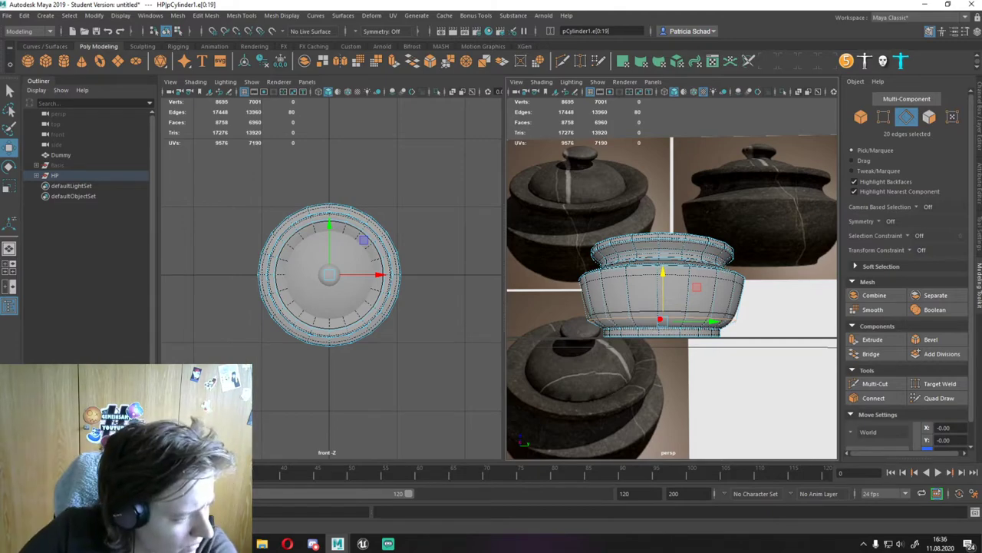
# Step: Delete an unneeded edge loop from the pot's upper rim
pyautogui.press('f')
pyautogui.press('Delete')
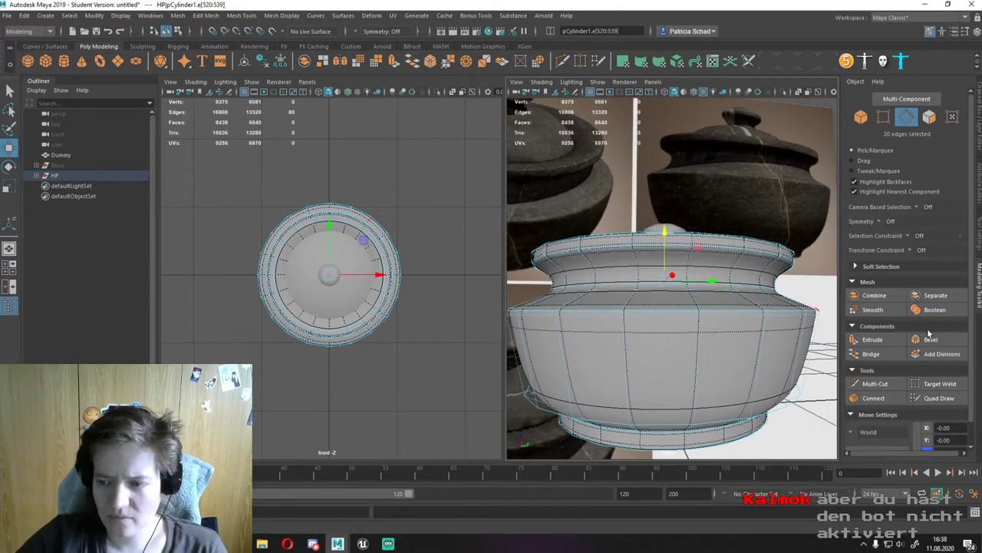
pyautogui.keyDown('alt'); pyautogui.moveTo(660, 146); pyautogui.dragTo(676, 272); pyautogui.keyUp('alt')
pyautogui.click(648, 266)
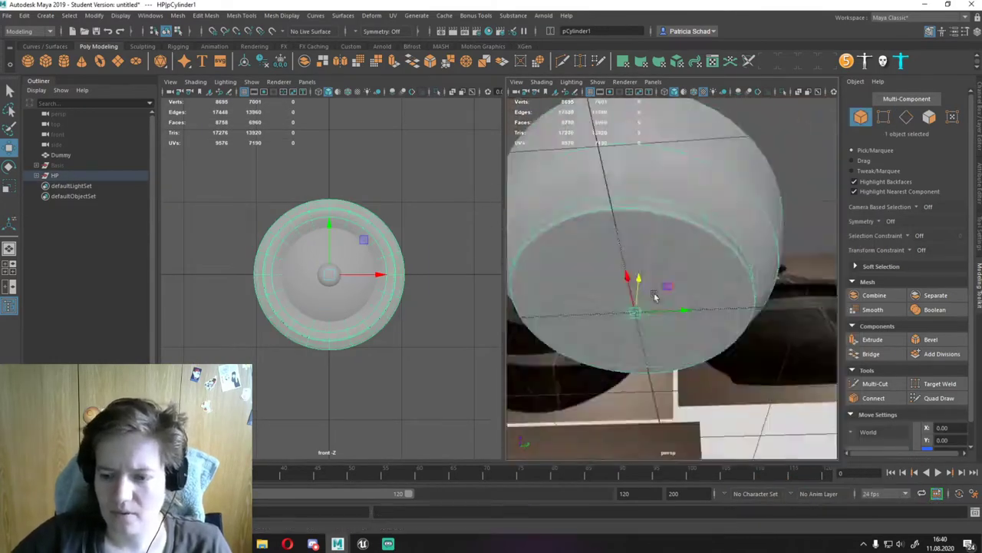
# Step: Connect opposing edges across the pot's base with new edges
pyautogui.keyDown('alt'); pyautogui.moveTo(654, 296); pyautogui.dragTo(631, 260); pyautogui.keyUp('alt')
pyautogui.rightClick(631, 261)
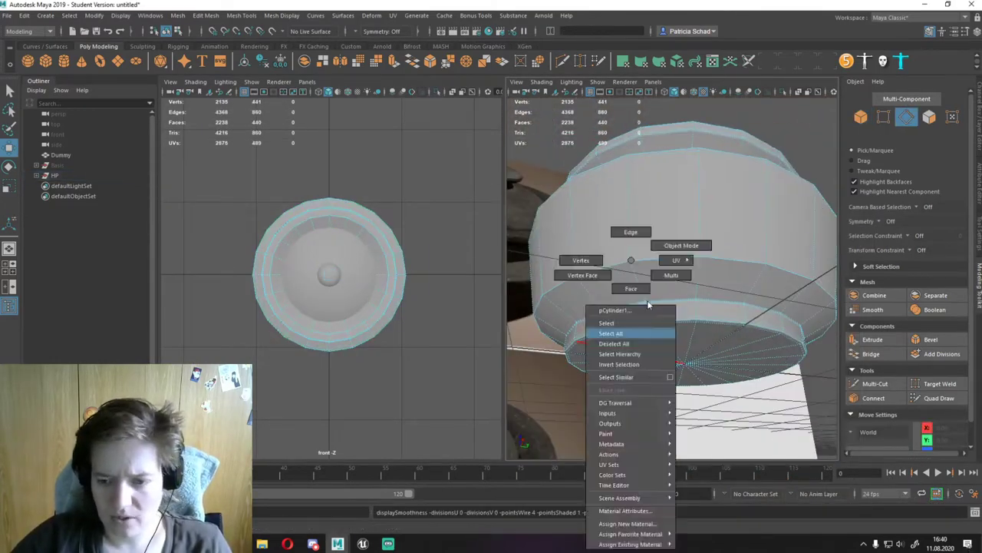
pyautogui.keyDown('alt'); pyautogui.moveTo(689, 359); pyautogui.dragTo(624, 366); pyautogui.keyUp('alt')
pyautogui.keyDown('shift'); pyautogui.moveTo(624, 366); pyautogui.dragTo(574, 381, button='right'); pyautogui.keyUp('shift')
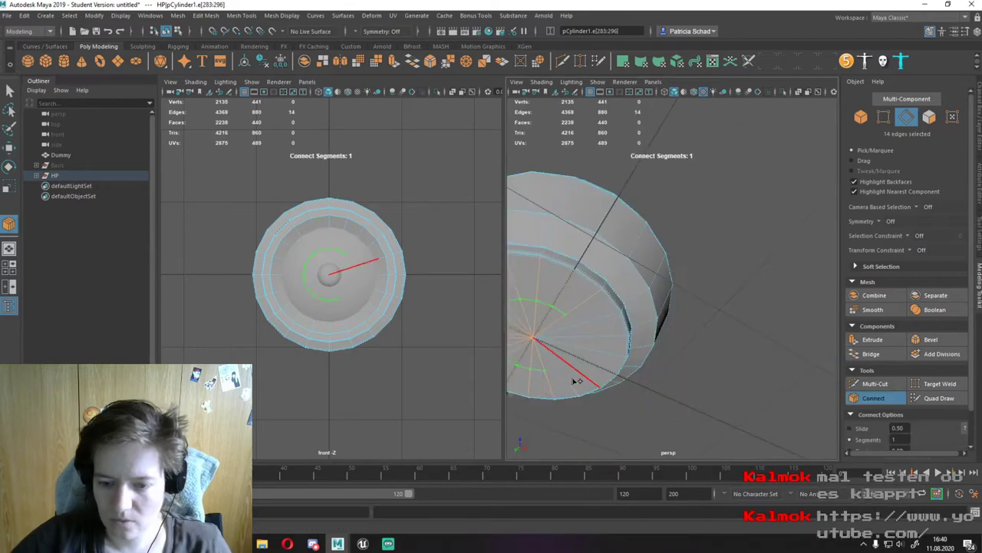
pyautogui.press('w')
# Step: Bevel the pot's bottom edge loops at fraction 0.1 with 2 segments
pyautogui.keyDown('alt'); pyautogui.moveTo(607, 338); pyautogui.dragTo(601, 261); pyautogui.keyUp('alt')
pyautogui.rightClick(601, 260)
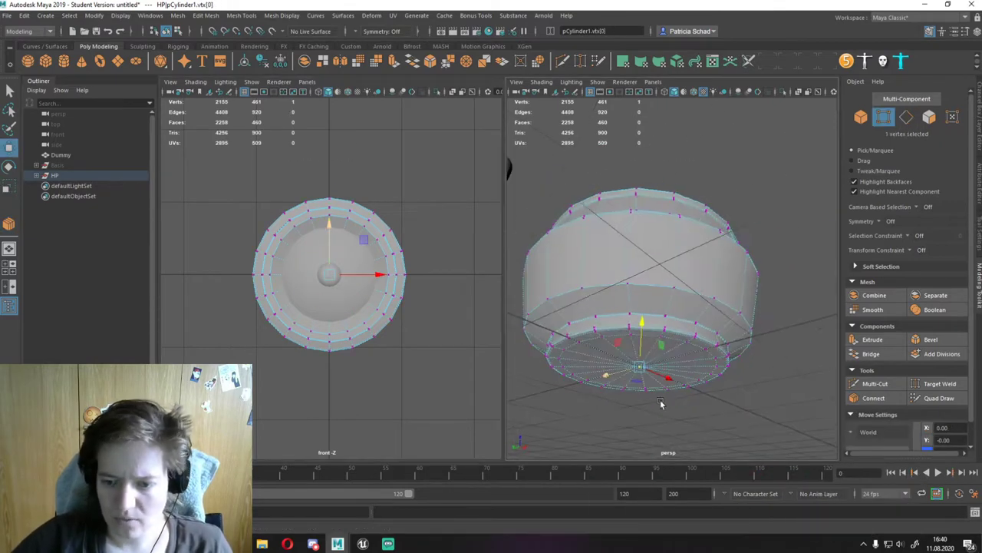
pyautogui.keyDown('alt'); pyautogui.moveTo(661, 404); pyautogui.dragTo(563, 376); pyautogui.keyUp('alt')
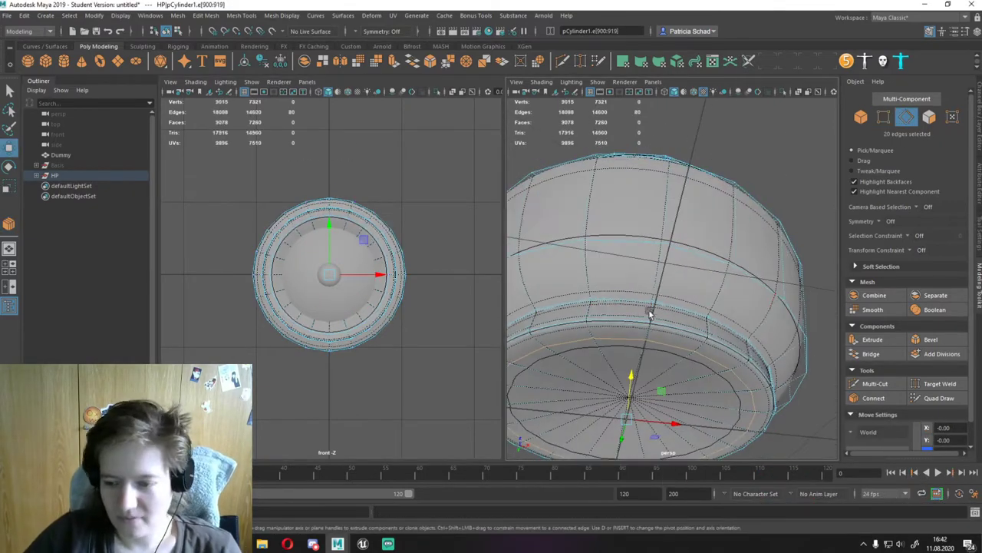
pyautogui.scroll(-3, 675, 328)
# Step: Bevel all the lid's edges with fraction 0.2
pyautogui.scroll(-5, 784, 220)
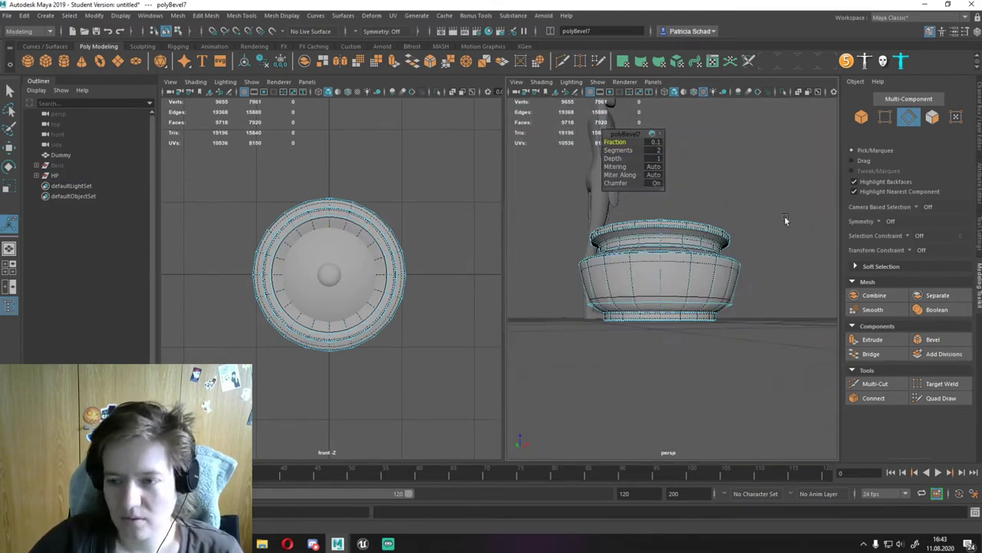
pyautogui.keyDown('alt'); pyautogui.moveTo(692, 285); pyautogui.dragTo(635, 335); pyautogui.keyUp('alt')
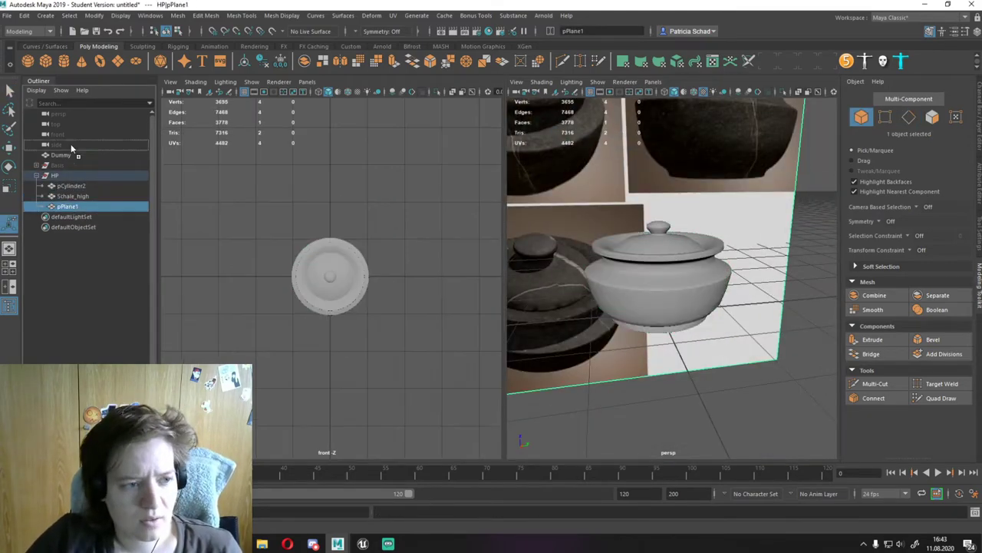
pyautogui.press('f')
pyautogui.hotkey('ctrl', 'F10')
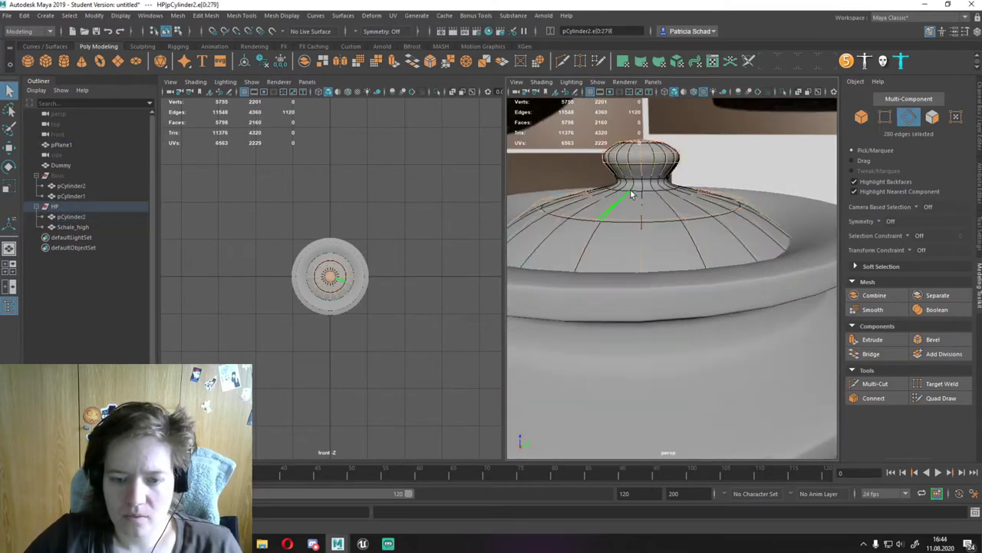
pyautogui.hotkey('ctrl', 'b')
pyautogui.scroll(2, 652, 155)
pyautogui.scroll(3, 686, 256)
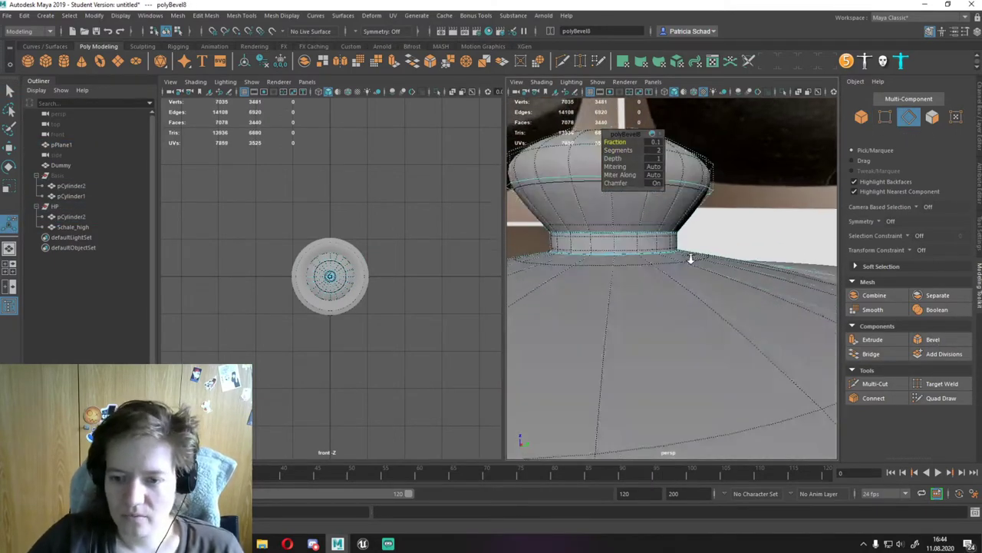
# Step: Select the vertices on top of the lid knob
pyautogui.click(570, 274)
pyautogui.keyDown('alt'); pyautogui.moveTo(695, 267); pyautogui.dragTo(680, 168); pyautogui.keyUp('alt')
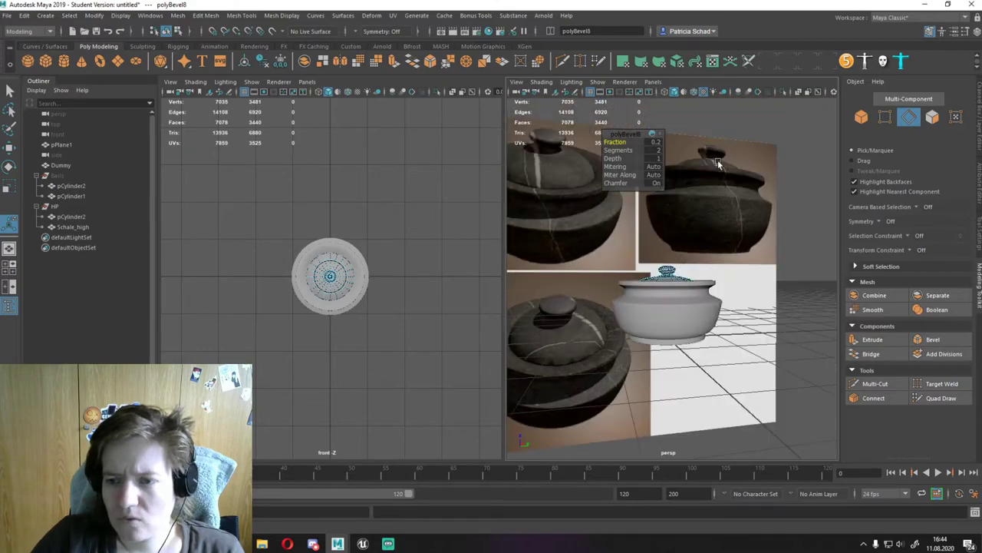
pyautogui.scroll(-2, 680, 167)
pyautogui.scroll(2, 675, 184)
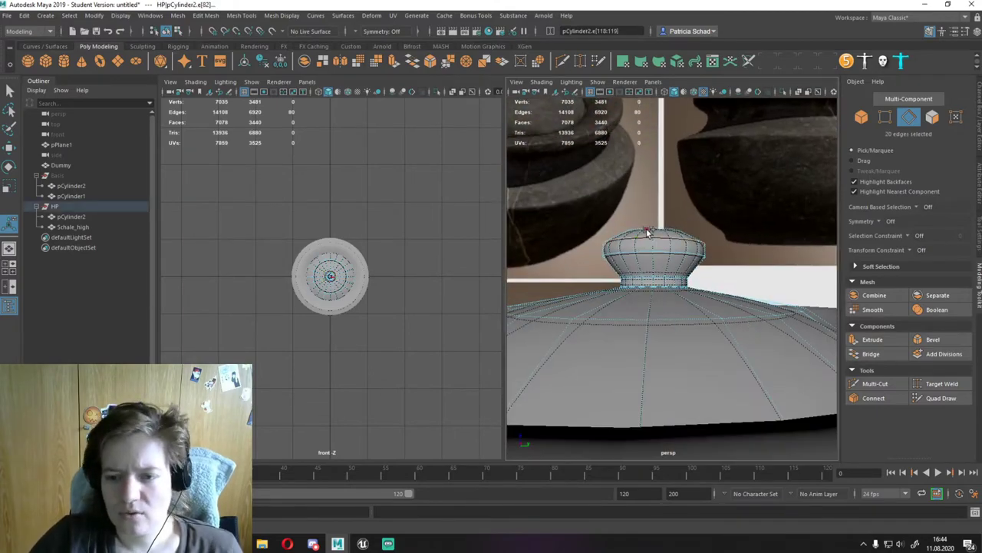
pyautogui.moveTo(584, 215); pyautogui.dragTo(713, 253)
pyautogui.scroll(2, 647, 219)
# Step: Scale the knob's top vertices to reshape it, then clear the selection
pyautogui.press('F8')
pyautogui.press('w')
pyautogui.scroll(-3, 660, 254)
pyautogui.scroll(3, 660, 253)
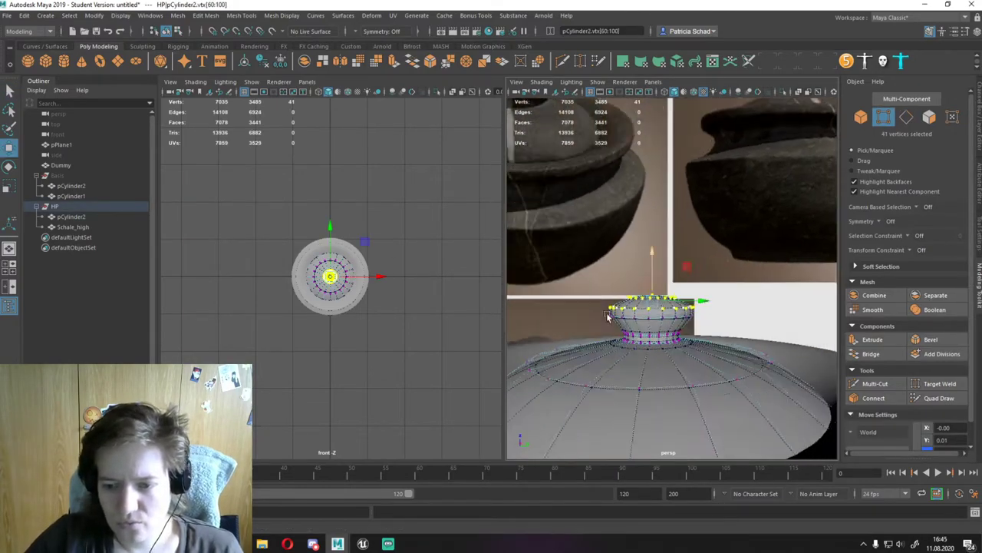
pyautogui.scroll(-3, 774, 301)
pyautogui.scroll(-3, 774, 301)
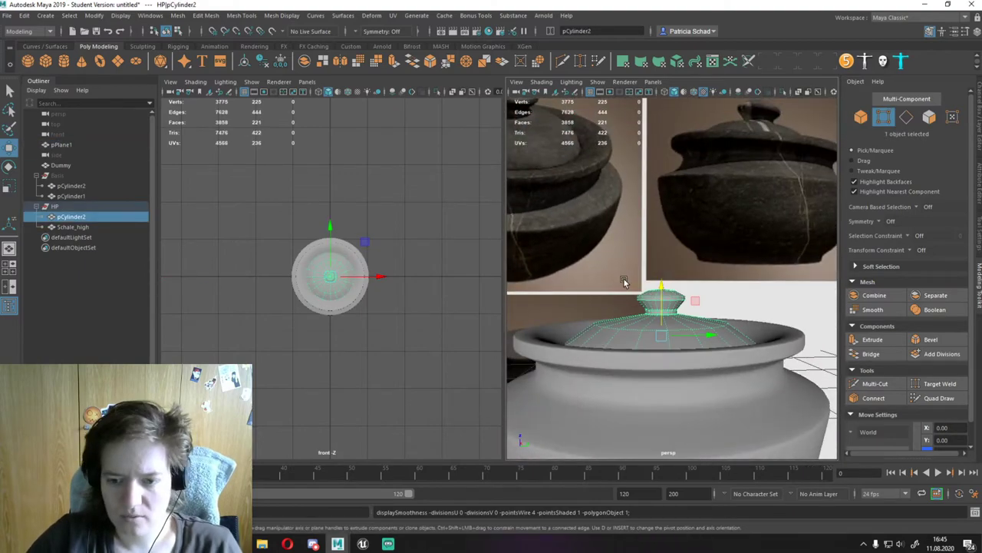
pyautogui.scroll(-3, 677, 294)
pyautogui.press('F9')
pyautogui.scroll(5, 752, 260)
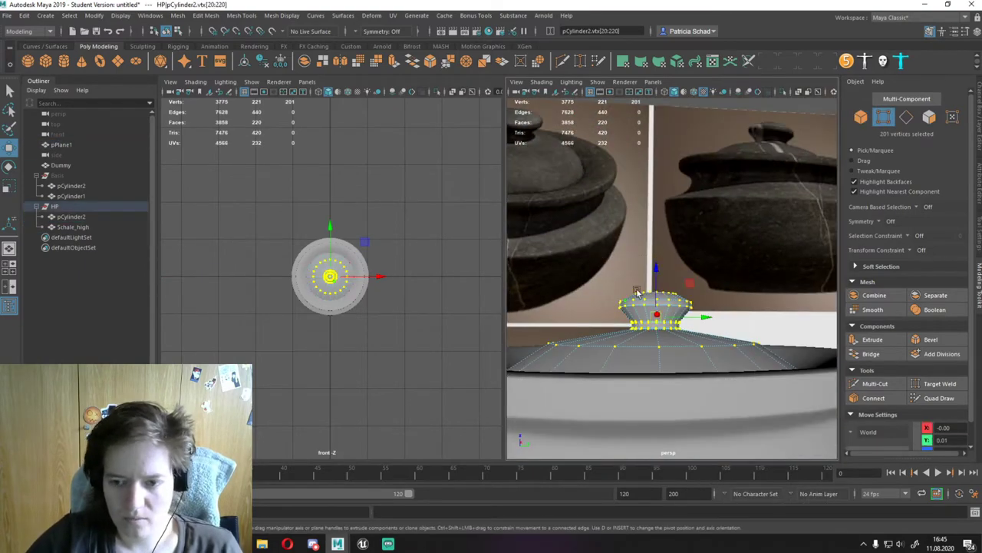
pyautogui.scroll(-3, 637, 292)
pyautogui.press('r')
pyautogui.scroll(-2, 677, 322)
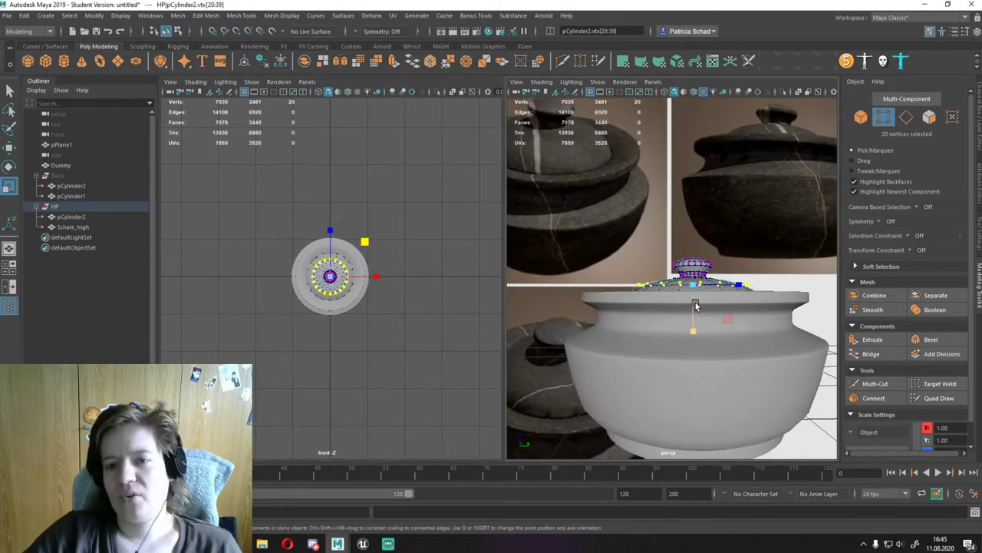
pyautogui.scroll(-5, 741, 421)
pyautogui.click(438, 147)
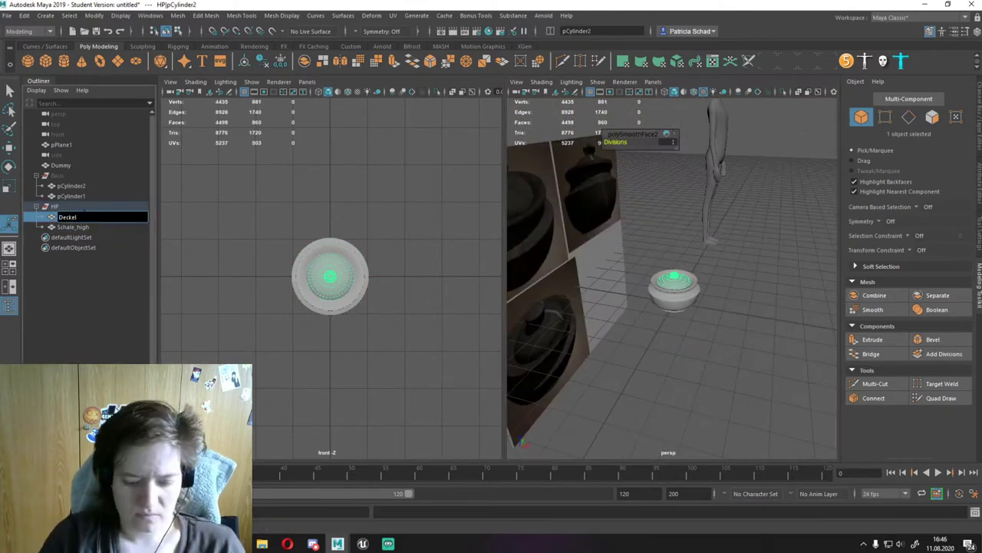
# Step: Hide the reference image planes and the original HP group, keeping the duplicated copy visible as LP
pyautogui.press('Up')
pyautogui.press('w')
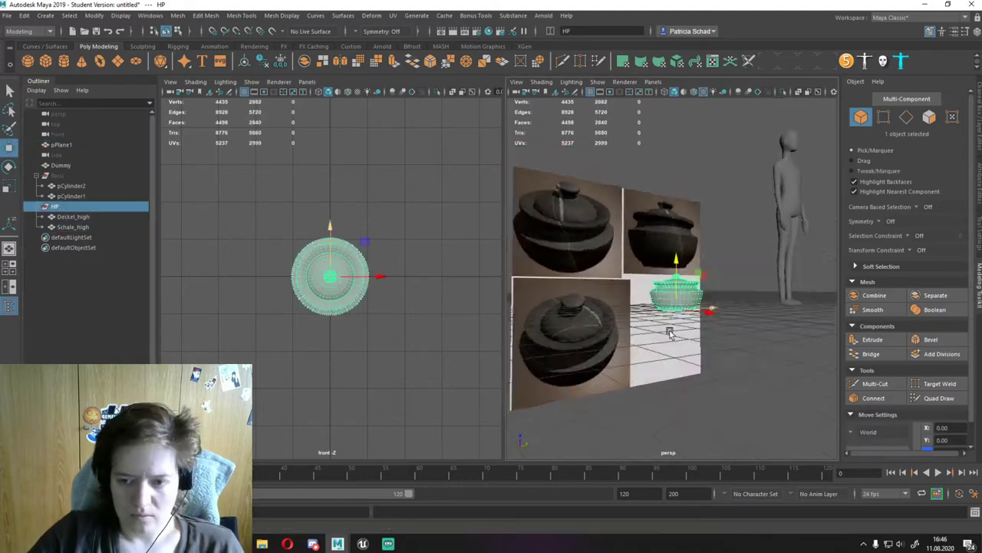
pyautogui.keyDown('alt'); pyautogui.moveTo(668, 307); pyautogui.dragTo(705, 363); pyautogui.keyUp('alt')
pyautogui.hotkey('ctrl', 'z')
pyautogui.hotkey('ctrl', 'z')
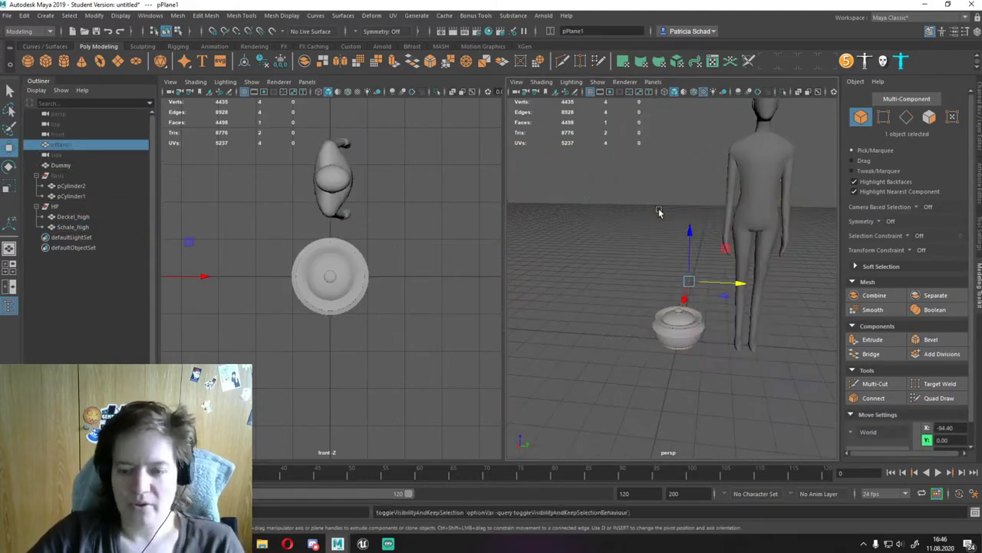
pyautogui.hotkey('ctrl', 'z')
pyautogui.hotkey('ctrl', 'z')
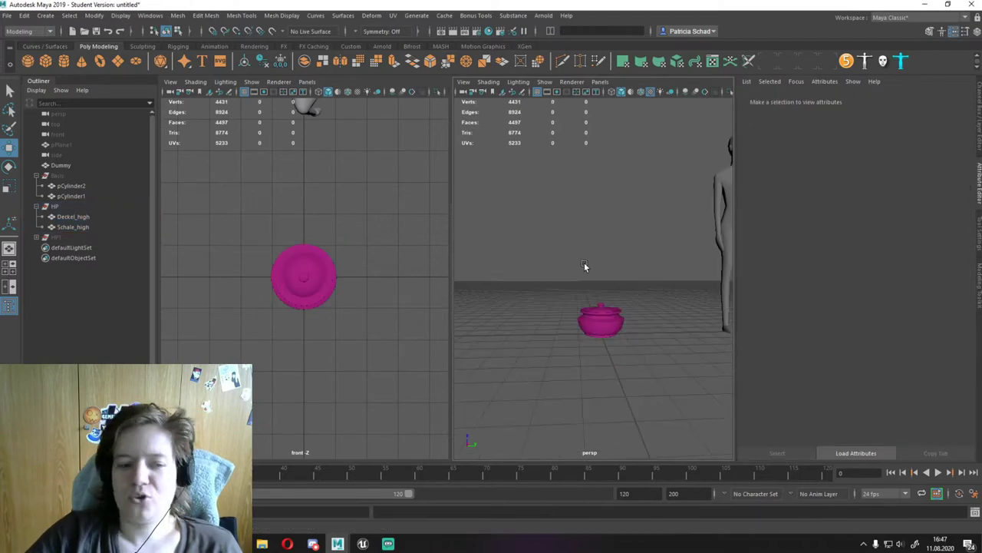
pyautogui.click(83, 238)
pyautogui.press('h')
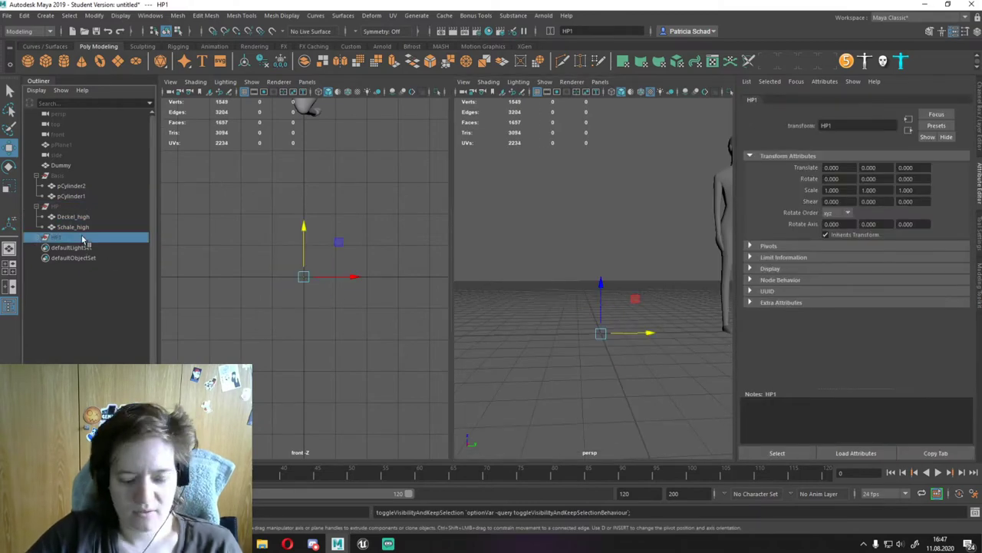
pyautogui.click(72, 248)
# Step: Delete edge loops from the top and rim of the low-poly lid
pyautogui.press('f')
pyautogui.keyDown('alt'); pyautogui.moveTo(637, 259); pyautogui.dragTo(563, 318); pyautogui.keyUp('alt')
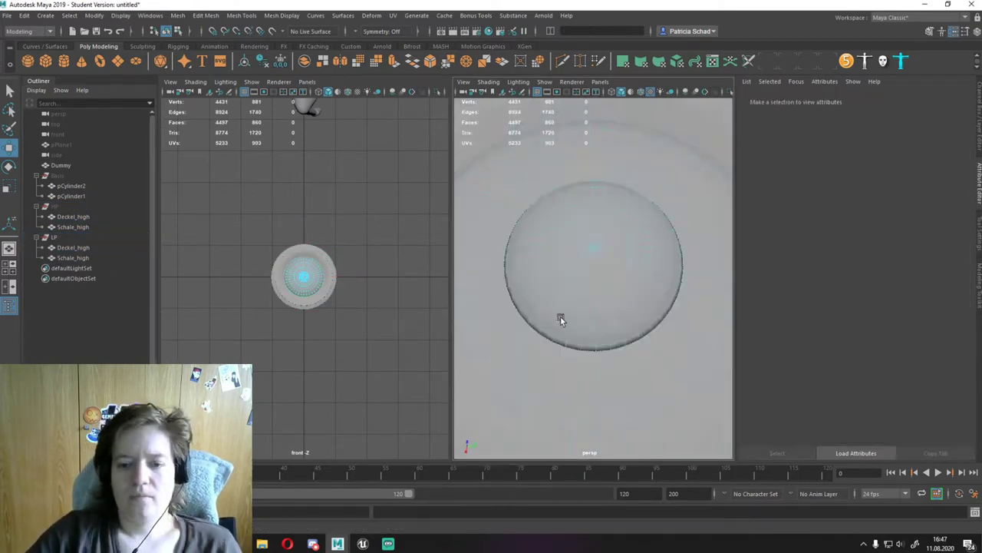
pyautogui.doubleClick(576, 296)
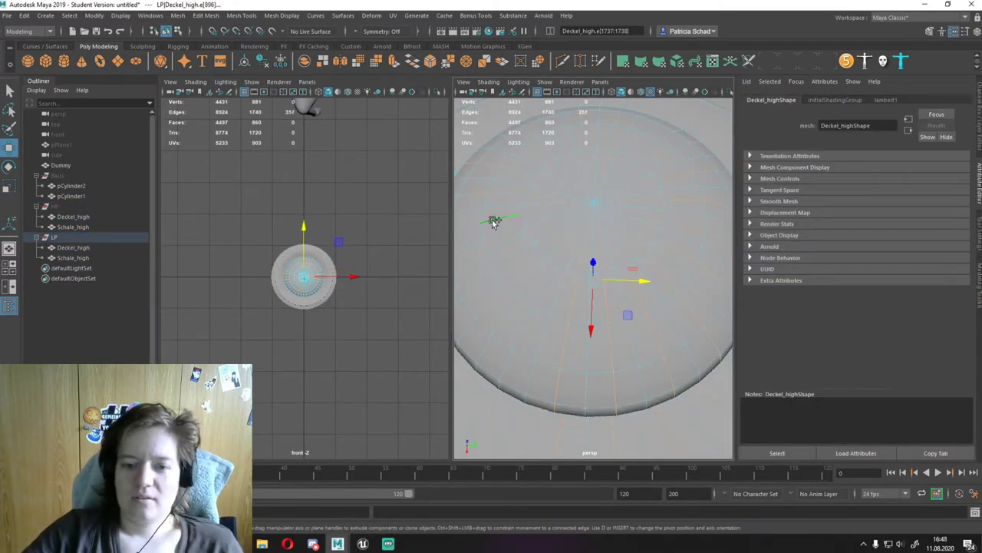
pyautogui.press('Delete')
pyautogui.keyDown('alt'); pyautogui.moveTo(545, 289); pyautogui.dragTo(581, 231); pyautogui.keyUp('alt')
pyautogui.scroll(3, 581, 192)
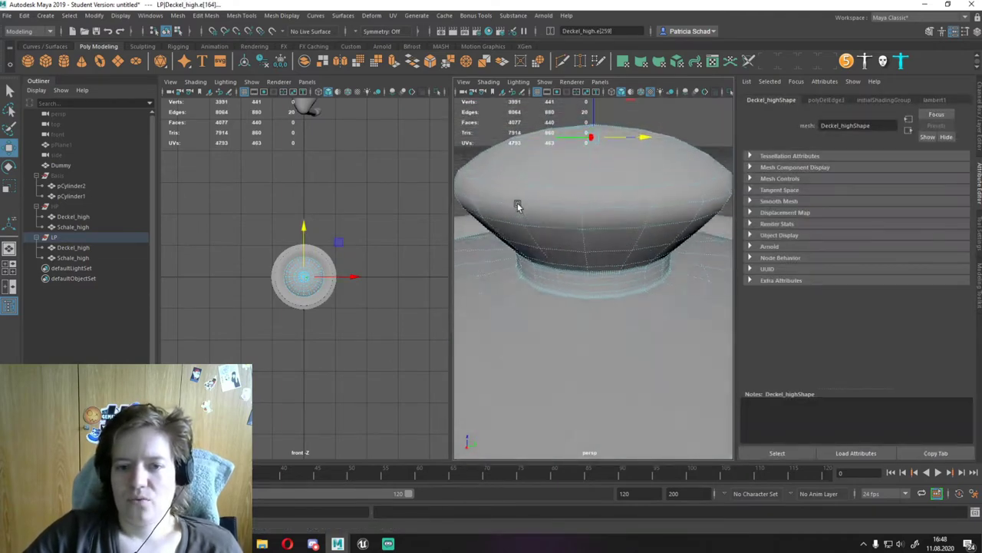
pyautogui.keyDown('alt'); pyautogui.moveTo(517, 206); pyautogui.dragTo(563, 230); pyautogui.keyUp('alt')
pyautogui.scroll(2, 563, 230)
pyautogui.keyDown('shift'); pyautogui.doubleClick(587, 209); pyautogui.keyUp('shift')
pyautogui.press('Delete')
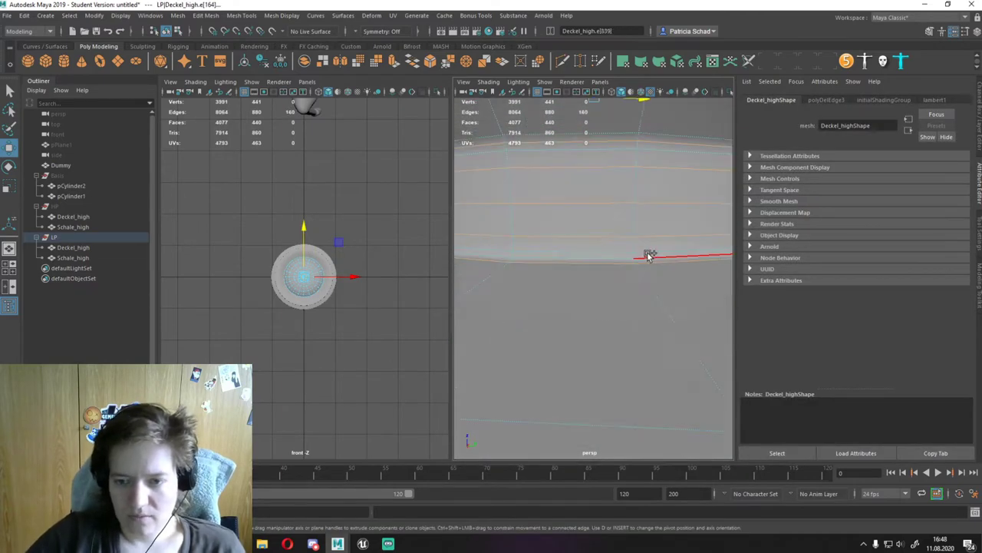
# Step: Remove further edge loops around the lid's side, undoing one unwanted deletion
pyautogui.scroll(-4, 559, 325)
pyautogui.moveTo(562, 313)
pyautogui.keyDown('alt'); pyautogui.mouseDown()
pyautogui.moveTo(522, 329)
pyautogui.moveTo(517, 299)
pyautogui.mouseUp(); pyautogui.keyUp('alt')
pyautogui.press('Delete')
pyautogui.doubleClick(509, 291)
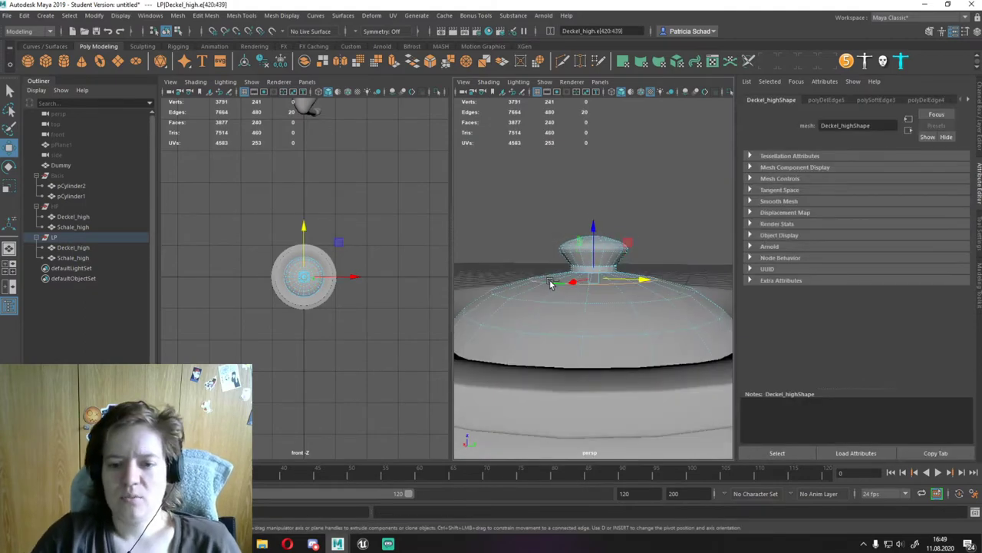
pyautogui.hotkey('ctrl', 'z')
pyautogui.press('e')
pyautogui.press('w')
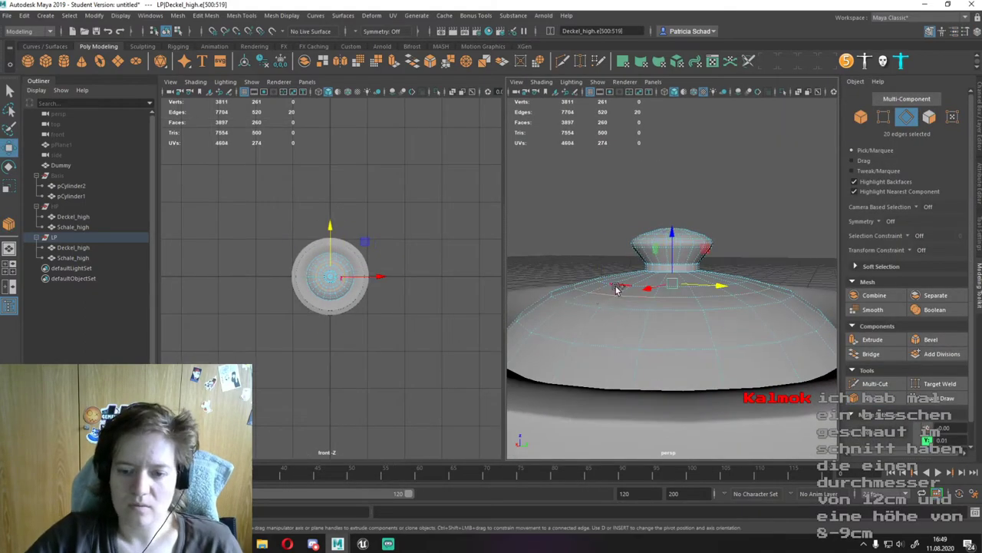
pyautogui.moveTo(621, 285)
pyautogui.keyDown('alt'); pyautogui.mouseDown()
pyautogui.moveTo(599, 271)
pyautogui.moveTo(590, 311)
pyautogui.mouseUp(); pyautogui.keyUp('alt')
pyautogui.press('Delete')
# Step: Show the high-poly HP group for comparison, then hide it and frame the low-poly lid Deckel_high
pyautogui.press('F8')
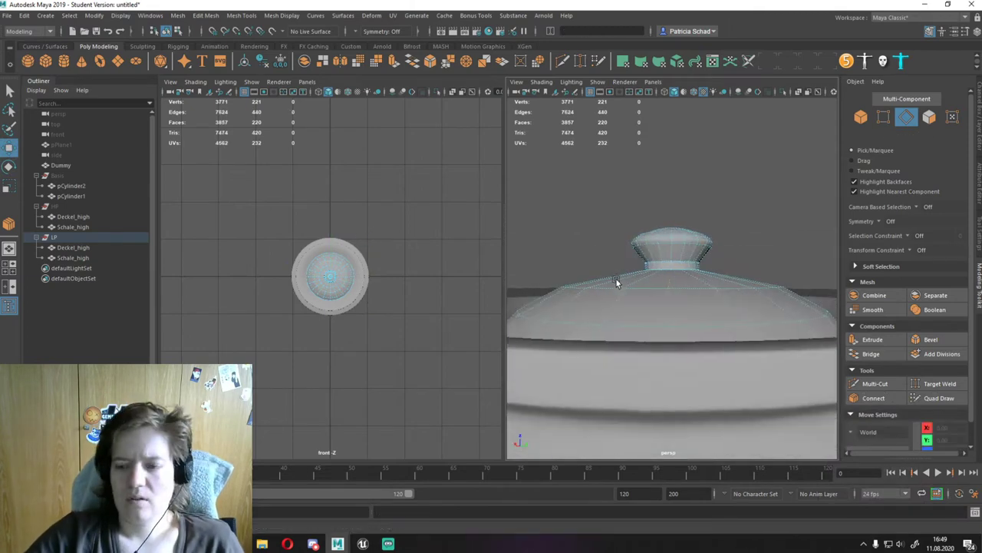
pyautogui.hotkey('ctrl', 'shift', 'h')
pyautogui.click(682, 307)
pyautogui.scroll(-3, 712, 209)
pyautogui.hotkey('ctrl', 'h')
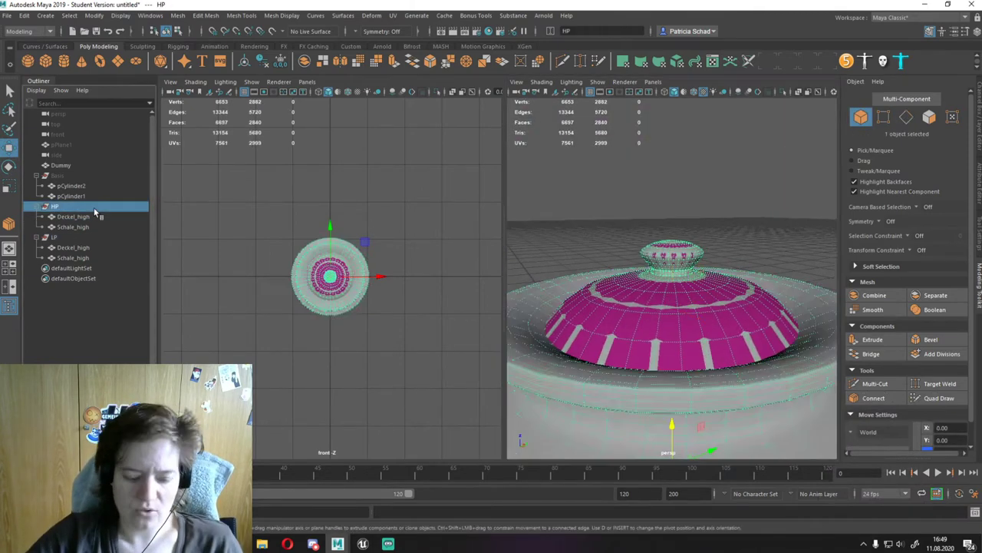
pyautogui.click(73, 247)
pyautogui.press('f')
# Step: Check the lid's edges against the high-poly version again and select the bowl Schale_high
pyautogui.press('F10')
pyautogui.scroll(3, 623, 191)
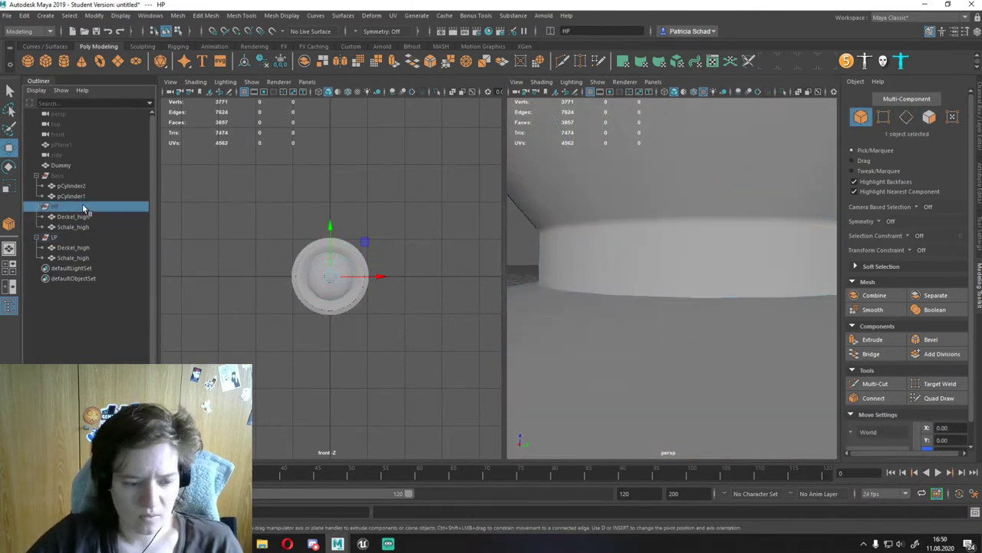
pyautogui.press('h')
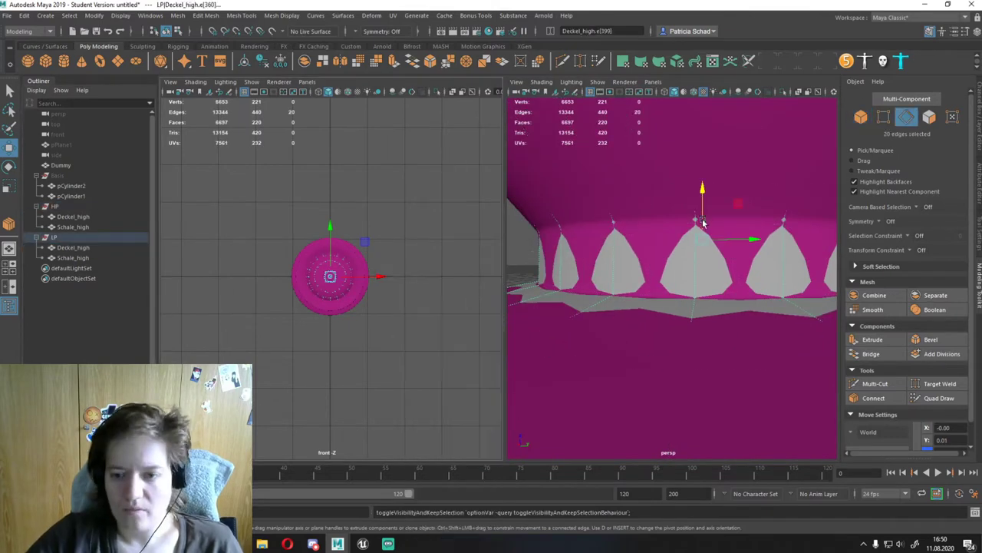
pyautogui.keyDown('alt'); pyautogui.moveTo(703, 222); pyautogui.dragTo(688, 214); pyautogui.keyUp('alt')
pyautogui.click(723, 262)
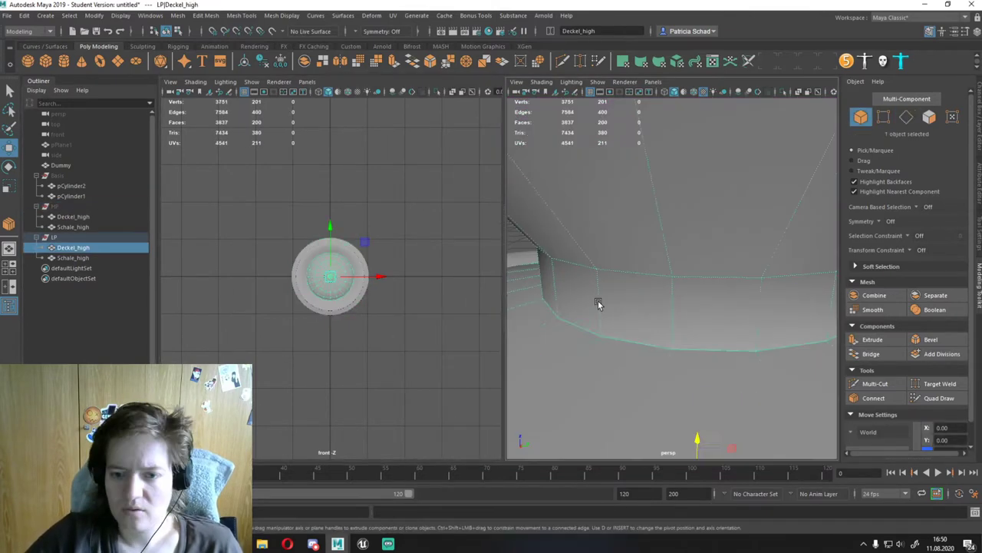
pyautogui.scroll(-3, 668, 328)
pyautogui.scroll(-2, 647, 340)
# Step: Switch the bowl to edge mode and delete several edge loops around its rim
pyautogui.rightClick(607, 200)
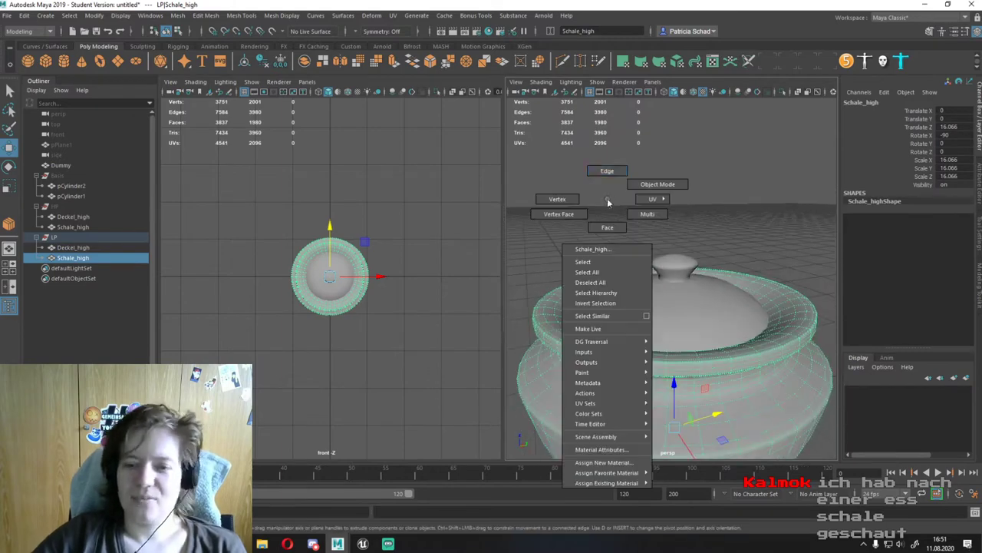
pyautogui.click(609, 186)
pyautogui.scroll(3, 629, 313)
pyautogui.scroll(3, 592, 322)
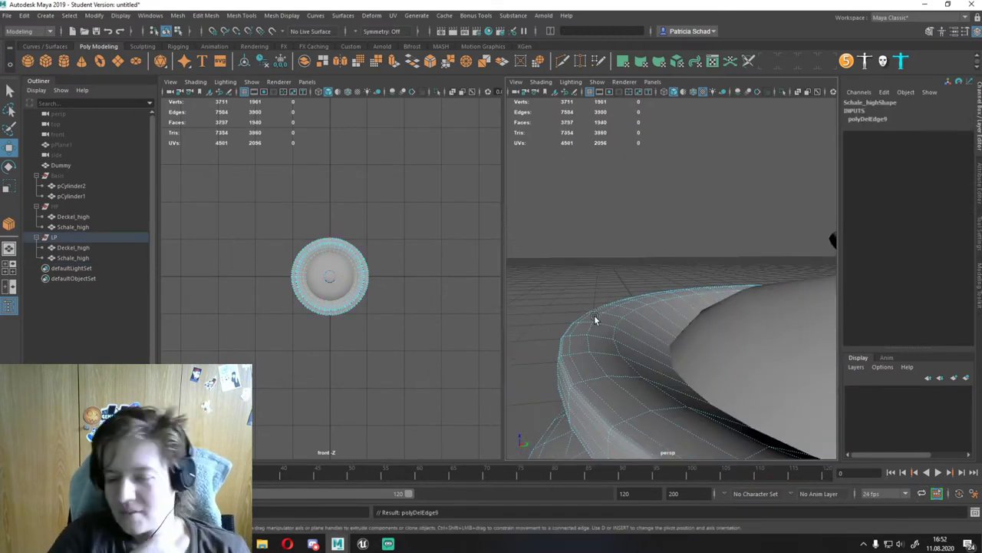
pyautogui.scroll(2, 589, 328)
pyautogui.hotkey('ctrl', 'Delete')
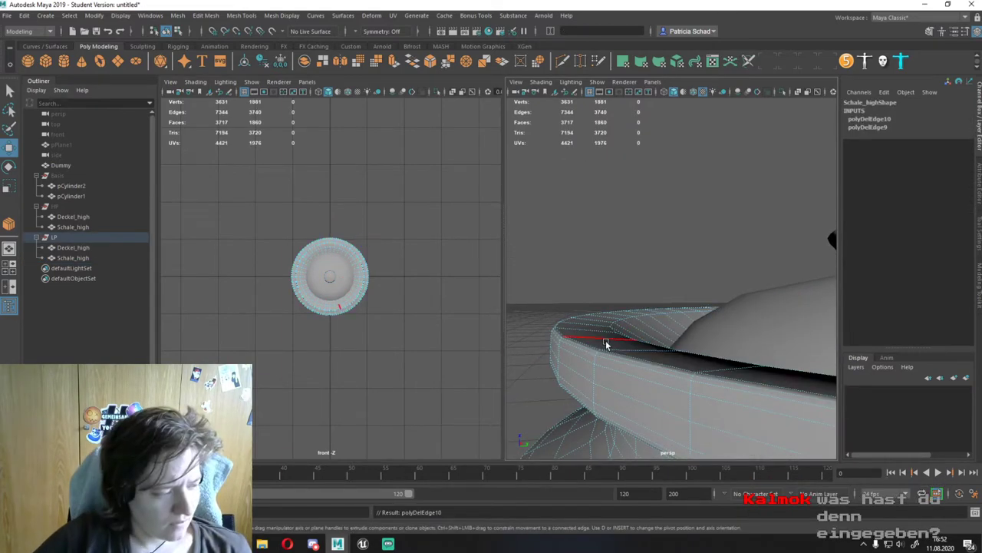
pyautogui.keyDown('alt'); pyautogui.moveTo(607, 347); pyautogui.dragTo(610, 256); pyautogui.keyUp('alt')
pyautogui.doubleClick(653, 311)
pyautogui.hotkey('ctrl', 'Delete')
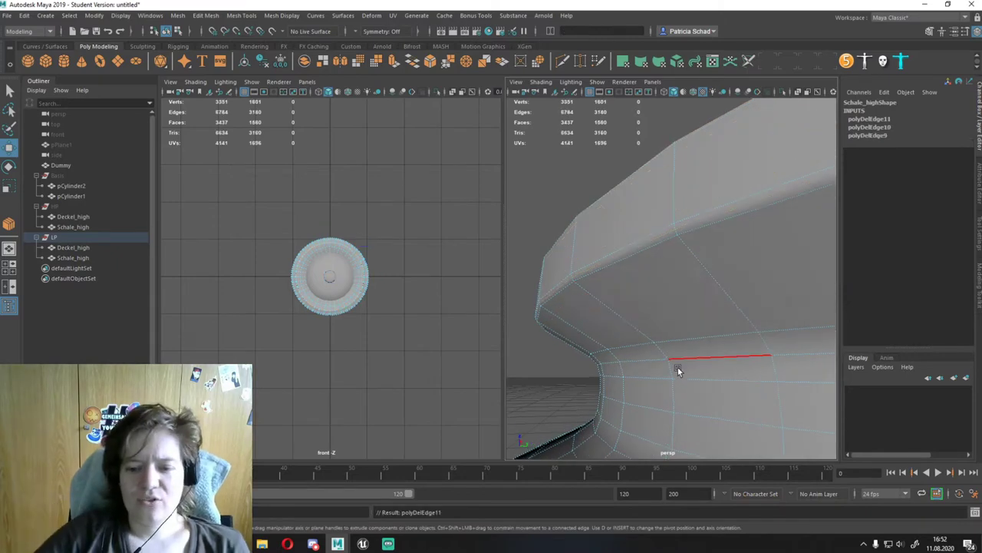
pyautogui.keyDown('alt'); pyautogui.moveTo(678, 367); pyautogui.dragTo(658, 298); pyautogui.keyUp('alt')
pyautogui.doubleClick(658, 299)
pyautogui.moveTo(651, 398)
pyautogui.keyDown('alt'); pyautogui.mouseDown()
pyautogui.moveTo(642, 346)
pyautogui.moveTo(575, 364)
pyautogui.mouseUp(); pyautogui.keyUp('alt')
pyautogui.hotkey('ctrl', 'Delete')
# Step: Delete edge loops on the bowl body and near its base, undoing one change
pyautogui.scroll(-5, 669, 369)
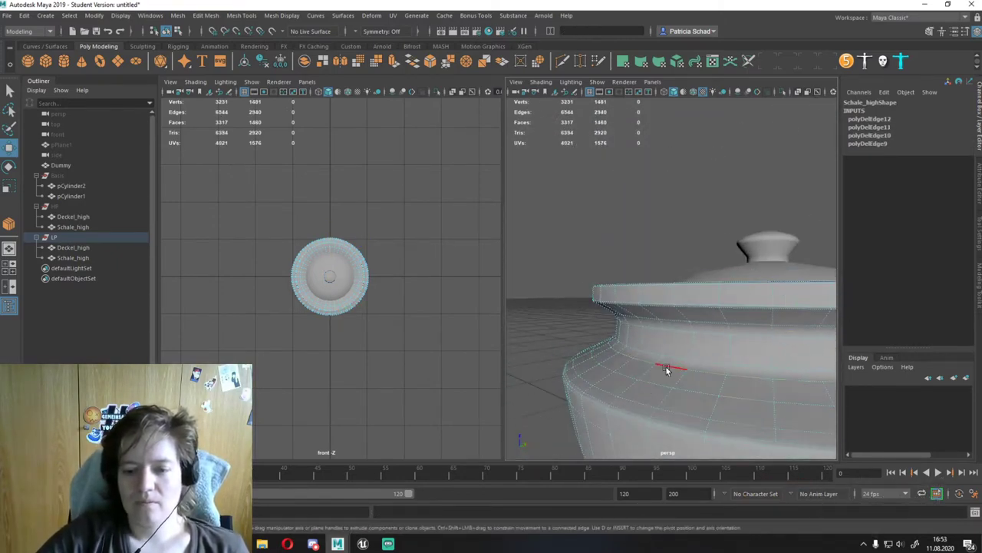
pyautogui.doubleClick(625, 397)
pyautogui.hotkey('ctrl', 'Delete')
pyautogui.scroll(2, 638, 397)
pyautogui.scroll(3, 644, 400)
pyautogui.doubleClick(645, 400)
pyautogui.hotkey('ctrl', 'Delete')
pyautogui.scroll(-3, 600, 390)
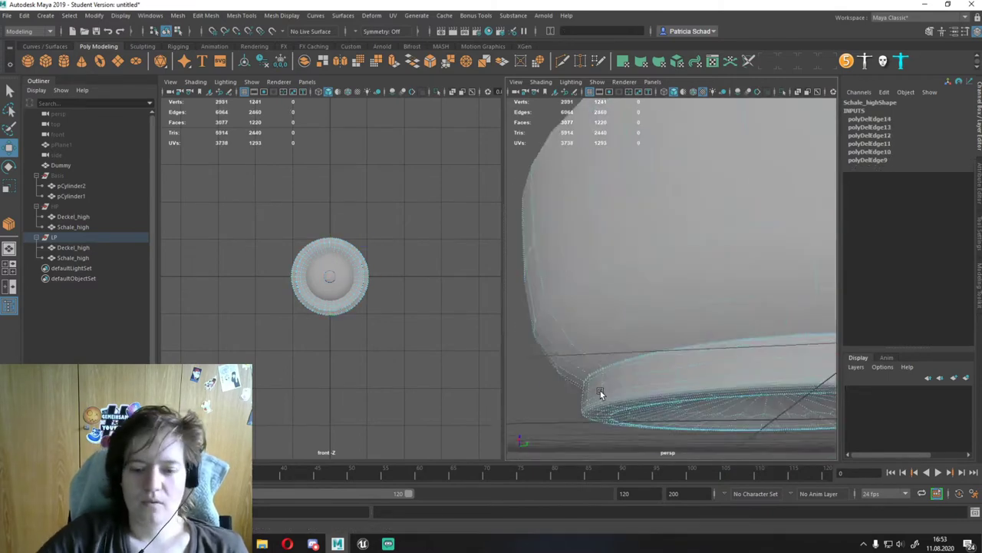
pyautogui.doubleClick(607, 399)
pyautogui.hotkey('ctrl', 'Delete')
pyautogui.press('h')
pyautogui.hotkey('ctrl', 'z')
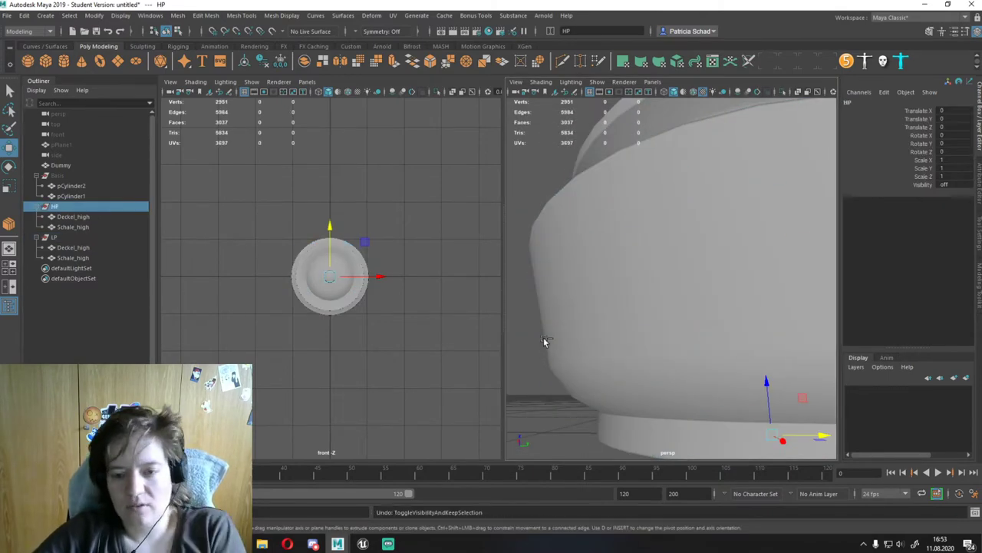
pyautogui.keyDown('alt'); pyautogui.moveTo(544, 340); pyautogui.dragTo(669, 317); pyautogui.keyUp('alt')
pyautogui.hotkey('ctrl', 'Delete')
# Step: Apply Mesh Display > Soften Edge to the bowl and delete more edge loops inside it
pyautogui.click(241, 15)
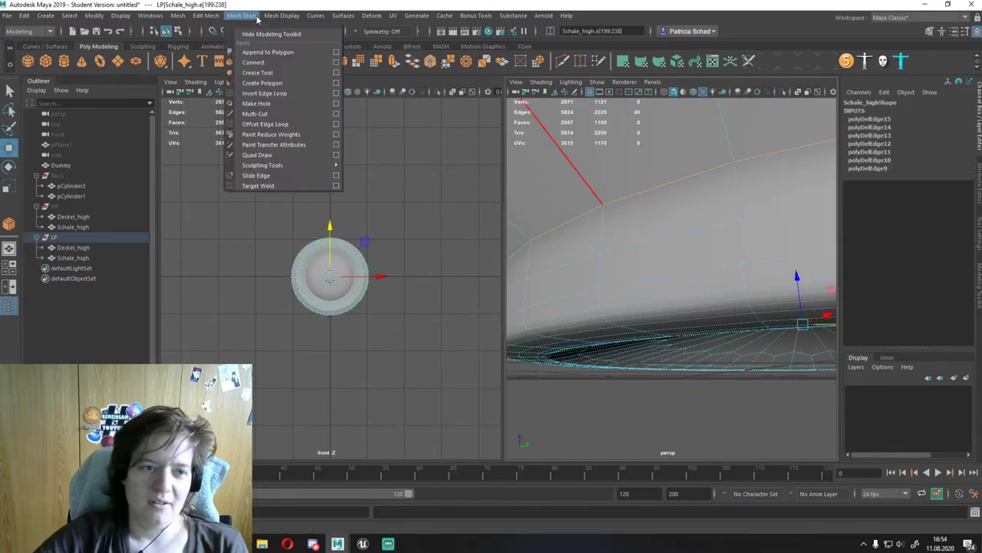
pyautogui.click(257, 116)
pyautogui.hotkey('ctrl', 'Delete')
pyautogui.moveTo(566, 212)
pyautogui.keyDown('alt'); pyautogui.mouseDown()
pyautogui.moveTo(619, 274)
pyautogui.moveTo(583, 285)
pyautogui.moveTo(589, 260)
pyautogui.mouseUp(); pyautogui.keyUp('alt')
pyautogui.keyDown('shift'); pyautogui.doubleClick(737, 292); pyautogui.keyUp('shift')
pyautogui.moveTo(689, 314)
pyautogui.keyDown('alt'); pyautogui.mouseDown()
pyautogui.moveTo(737, 292)
pyautogui.moveTo(682, 253)
pyautogui.mouseUp(); pyautogui.keyUp('alt')
pyautogui.keyDown('alt'); pyautogui.moveTo(770, 205); pyautogui.dragTo(634, 314); pyautogui.keyUp('alt')
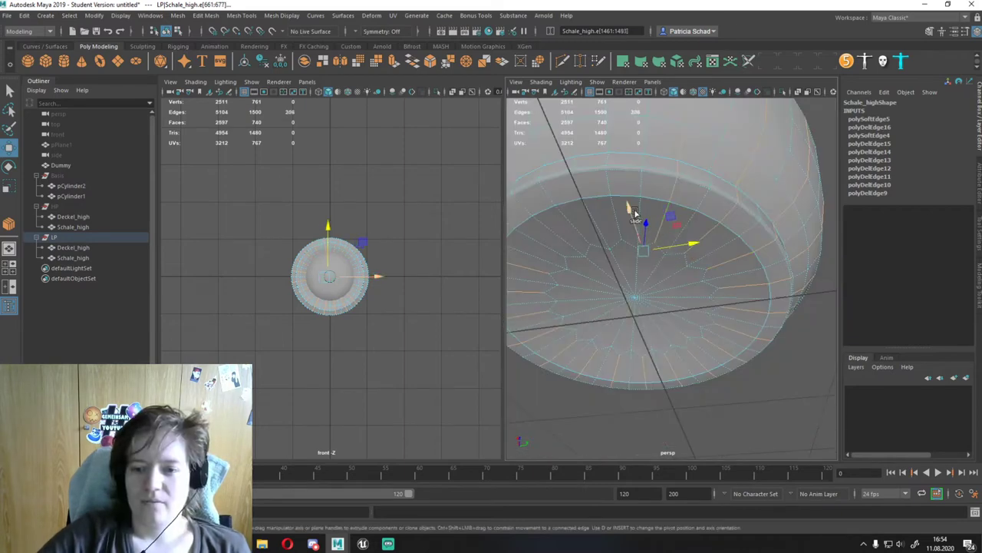
pyautogui.hotkey('ctrl', 'Delete')
pyautogui.moveTo(590, 231)
pyautogui.keyDown('alt'); pyautogui.mouseDown()
pyautogui.moveTo(687, 299)
pyautogui.moveTo(544, 302)
pyautogui.mouseUp(); pyautogui.keyUp('alt')
pyautogui.hotkey('ctrl', 'Delete')
# Step: Compare the trimmed pot with the high-poly version, then hide the high-poly version and inspect the pot from a level view
pyautogui.scroll(-5, 687, 299)
pyautogui.scroll(5, 691, 300)
pyautogui.scroll(3, 653, 143)
pyautogui.scroll(-5, 653, 143)
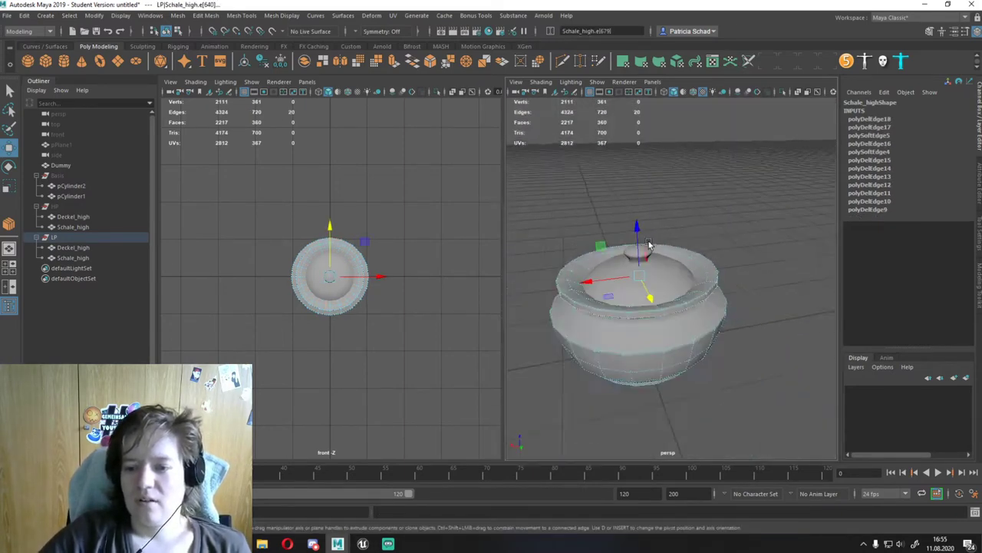
pyautogui.scroll(5, 649, 241)
pyautogui.keyDown('alt'); pyautogui.moveTo(711, 277); pyautogui.dragTo(772, 264); pyautogui.keyUp('alt')
pyautogui.click(779, 263)
pyautogui.hotkey('ctrl', '1')
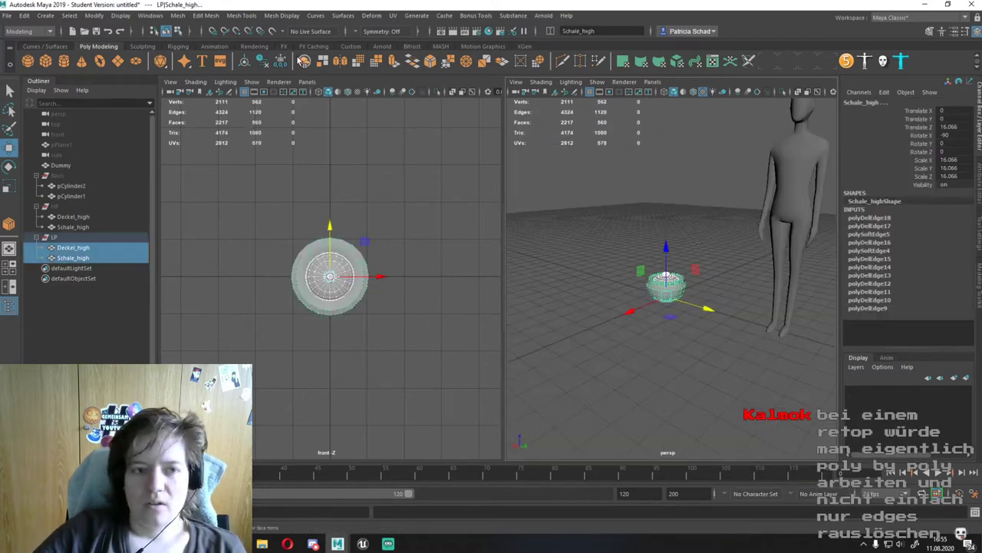
pyautogui.press('6')
pyautogui.scroll(5, 648, 292)
pyautogui.keyDown('alt'); pyautogui.moveTo(772, 351); pyautogui.dragTo(593, 299); pyautogui.keyUp('alt')
pyautogui.scroll(-2, 593, 299)
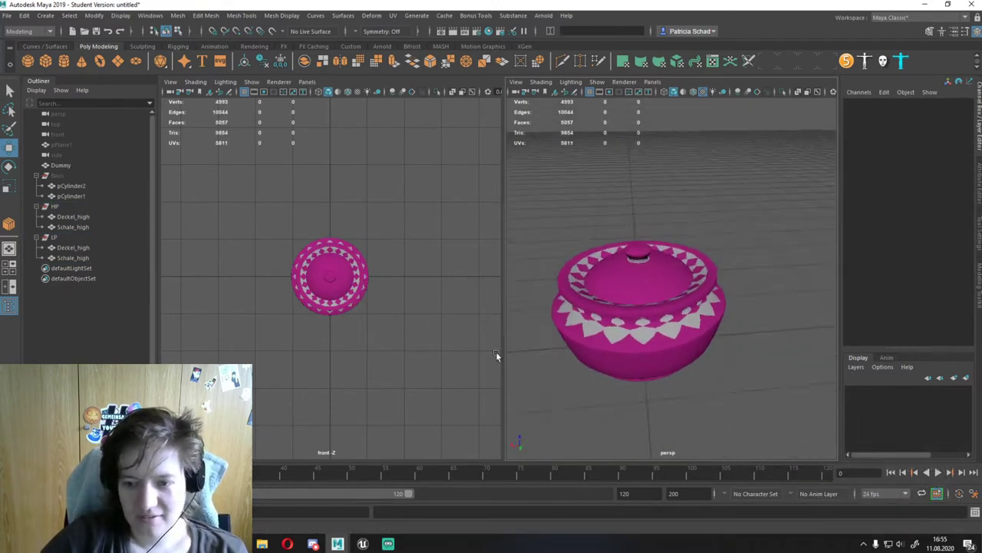
pyautogui.click(496, 353)
pyautogui.hotkey('ctrl', '1')
pyautogui.click(745, 263)
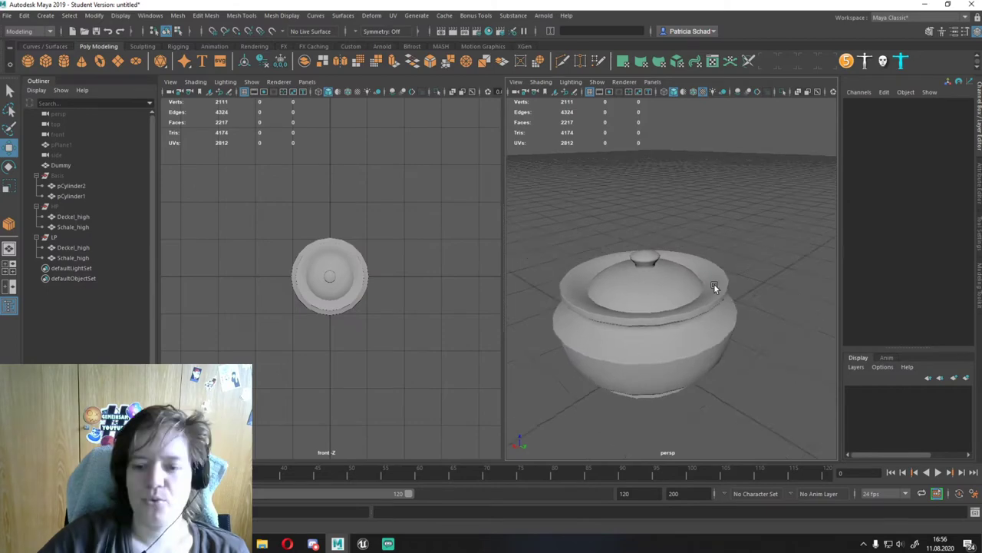
pyautogui.keyDown('alt'); pyautogui.moveTo(713, 281); pyautogui.dragTo(597, 237); pyautogui.keyUp('alt')
pyautogui.click(741, 206)
pyautogui.moveTo(741, 206)
pyautogui.keyDown('alt'); pyautogui.mouseDown()
pyautogui.moveTo(656, 271)
pyautogui.moveTo(750, 268)
pyautogui.mouseUp(); pyautogui.keyUp('alt')
# Step: Select all faces of the bowl Schale_high and apply an automatic UV projection
pyautogui.click(695, 260)
pyautogui.scroll(3, 591, 250)
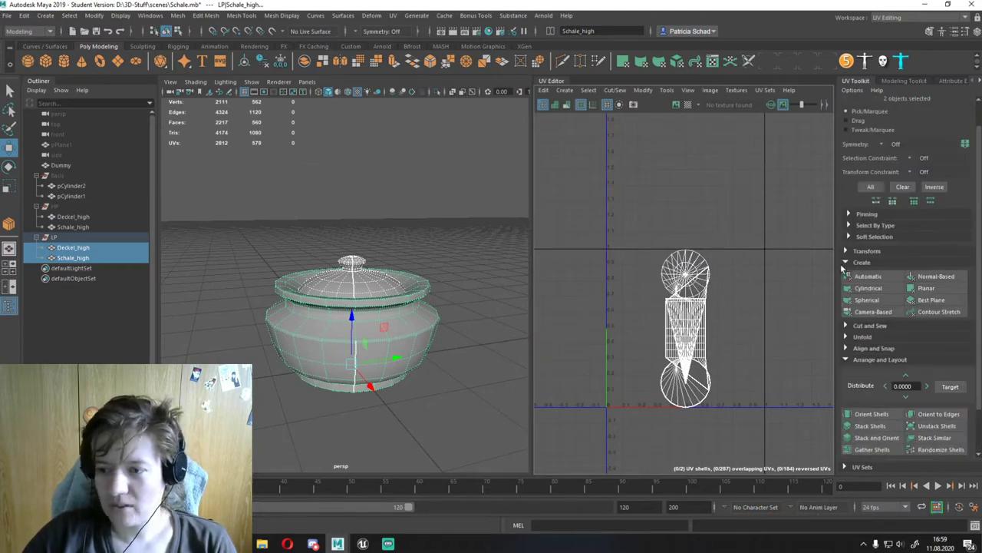
pyautogui.hotkey('ctrl', 'F11')
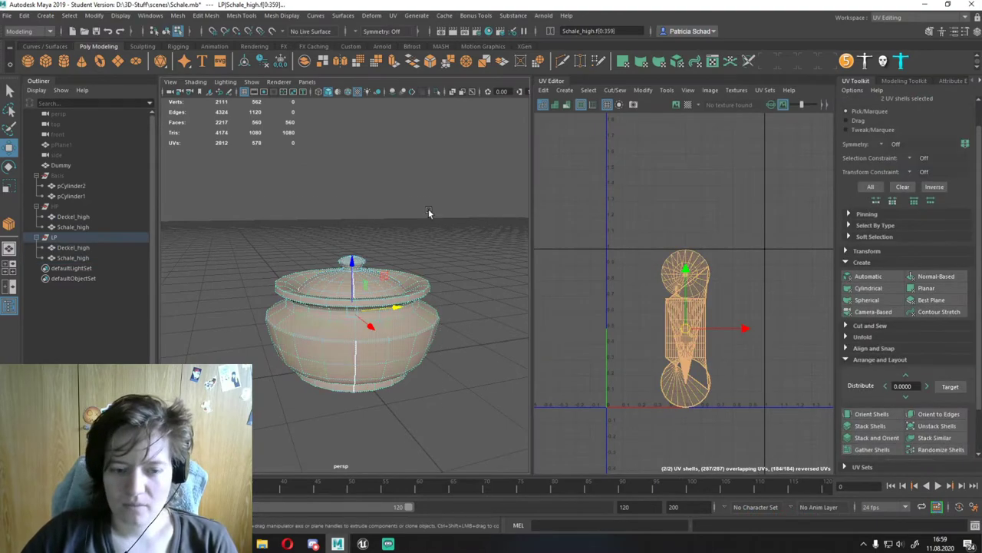
pyautogui.click(868, 277)
pyautogui.click(539, 326)
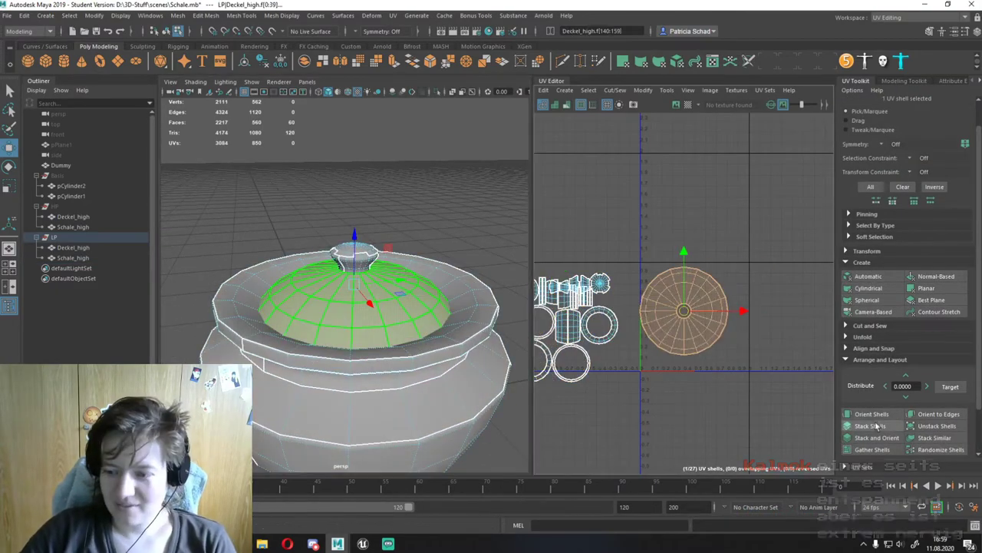
pyautogui.moveTo(361, 295)
pyautogui.keyDown('alt'); pyautogui.mouseDown()
pyautogui.moveTo(307, 330)
pyautogui.moveTo(350, 361)
pyautogui.moveTo(415, 292)
pyautogui.moveTo(402, 310)
pyautogui.moveTo(226, 231)
pyautogui.moveTo(383, 296)
pyautogui.moveTo(361, 267)
pyautogui.moveTo(351, 356)
pyautogui.moveTo(322, 338)
pyautogui.moveTo(294, 343)
pyautogui.mouseUp(); pyautogui.keyUp('alt')
pyautogui.click(269, 338)
# Step: Select the face loops on the lid's lower band and knob and review their small UV shells
pyautogui.doubleClick(362, 267)
pyautogui.press('f')
pyautogui.scroll(-2, 700, 328)
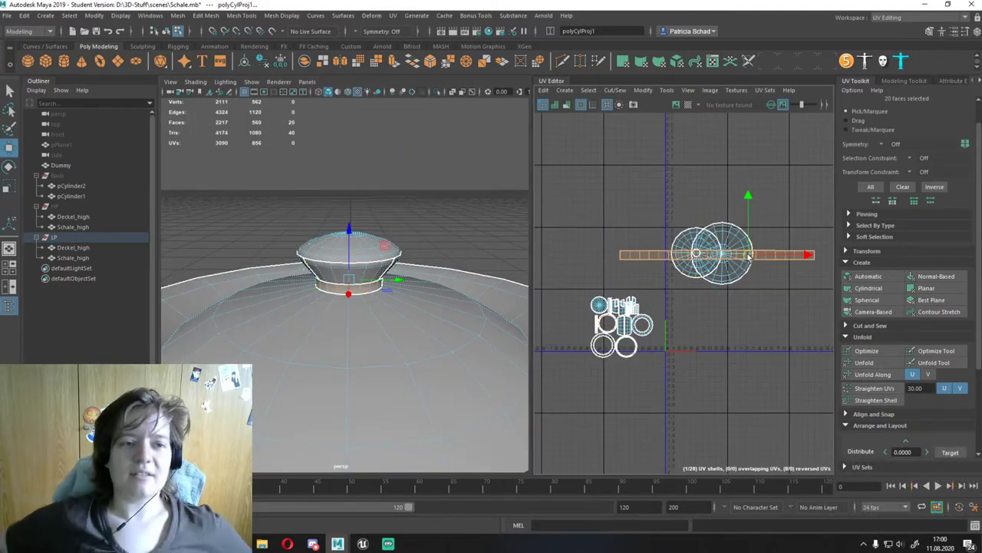
pyautogui.doubleClick(350, 286)
pyautogui.keyDown('alt'); pyautogui.moveTo(349, 307); pyautogui.dragTo(409, 290); pyautogui.keyUp('alt')
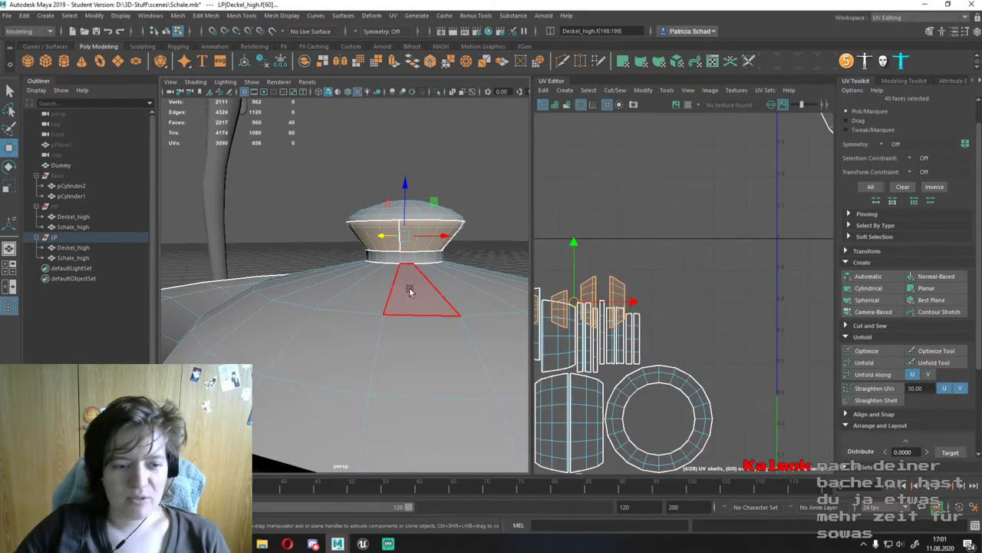
pyautogui.keyDown('alt'); pyautogui.moveTo(378, 353); pyautogui.dragTo(399, 307); pyautogui.keyUp('alt')
pyautogui.scroll(2, 691, 269)
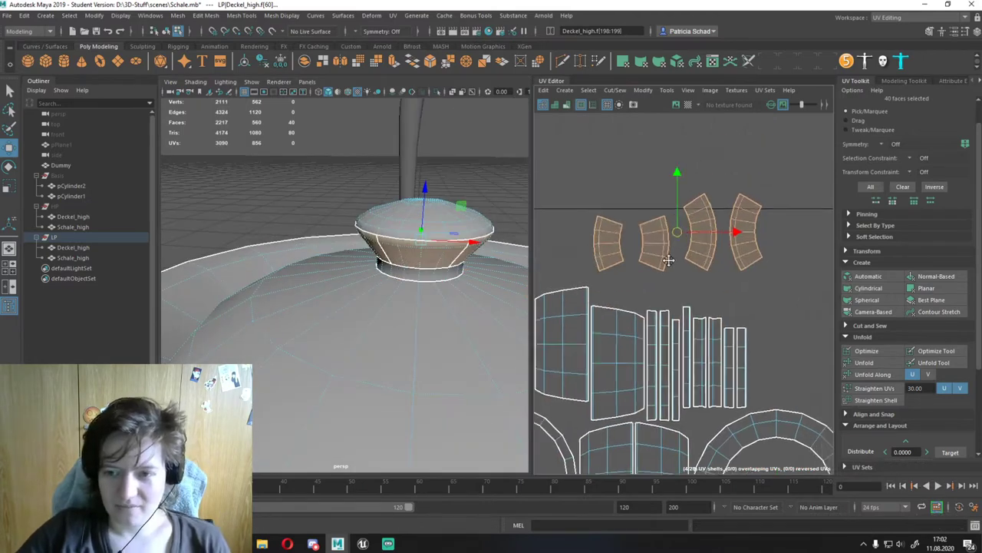
pyautogui.click(723, 219)
pyautogui.scroll(-3, 721, 230)
pyautogui.keyDown('alt'); pyautogui.moveTo(399, 254); pyautogui.dragTo(485, 256); pyautogui.keyUp('alt')
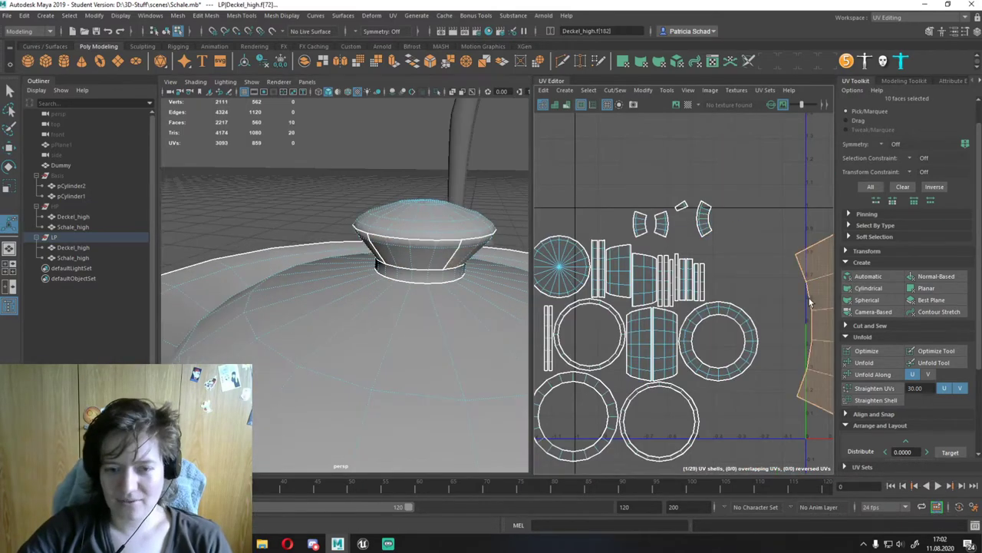
pyautogui.click(865, 362)
pyautogui.scroll(2, 685, 223)
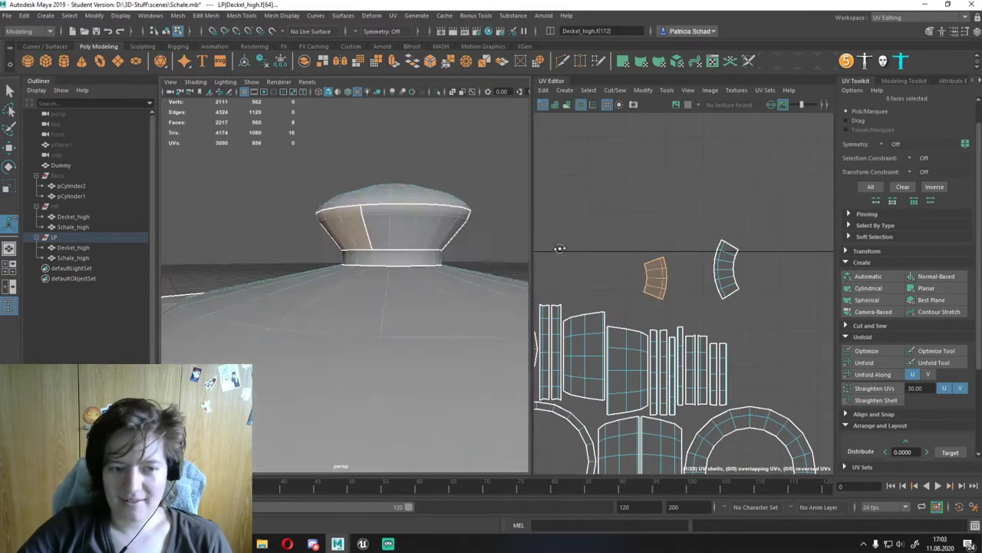
pyautogui.click(656, 275)
pyautogui.keyDown('alt'); pyautogui.moveTo(383, 223); pyautogui.dragTo(449, 218); pyautogui.keyUp('alt')
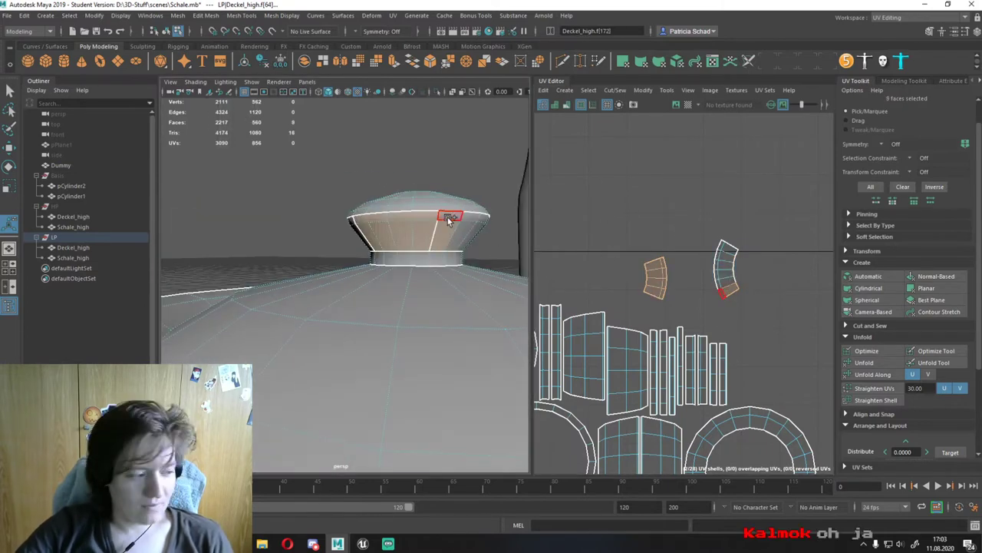
# Step: Automatically project the knob faces, unfold the selected shell, and add a rim face
pyautogui.click(890, 277)
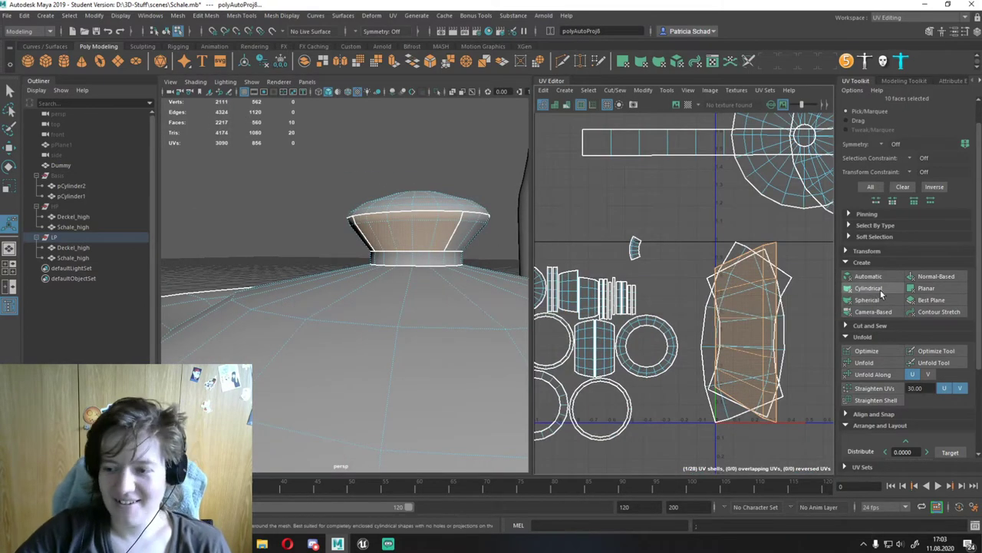
pyautogui.click(876, 375)
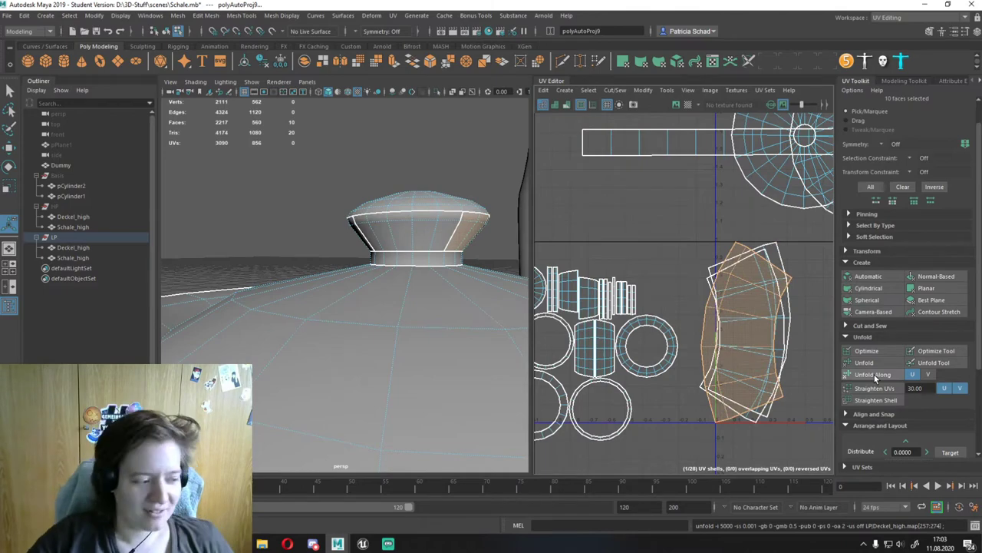
pyautogui.scroll(5, 307, 291)
pyautogui.keyDown('shift'); pyautogui.click(285, 322); pyautogui.keyUp('shift')
# Step: Automatically project the rim faces, then cylindrically project the selected bowl band
pyautogui.click(891, 277)
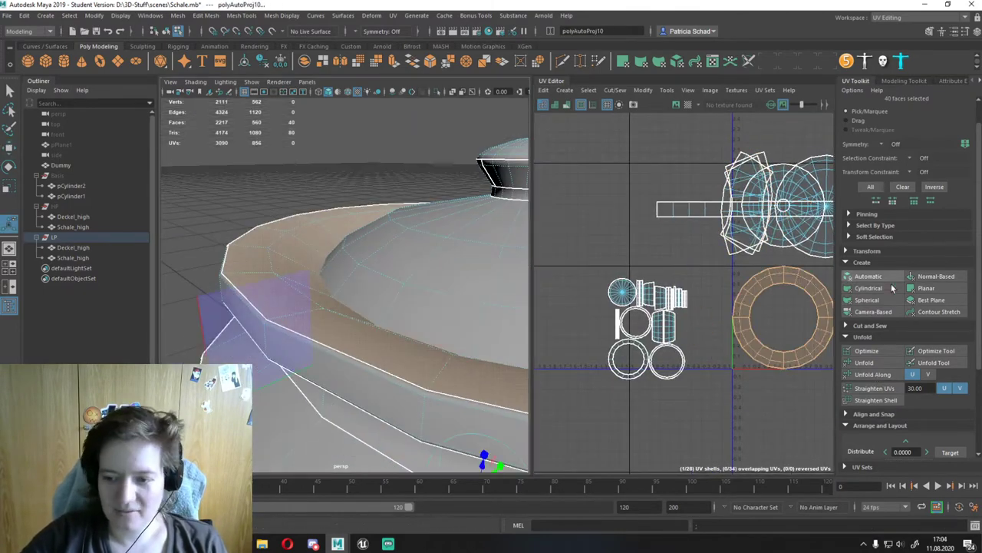
pyautogui.keyDown('alt'); pyautogui.moveTo(345, 291); pyautogui.dragTo(369, 338); pyautogui.keyUp('alt')
pyautogui.scroll(-3, 377, 359)
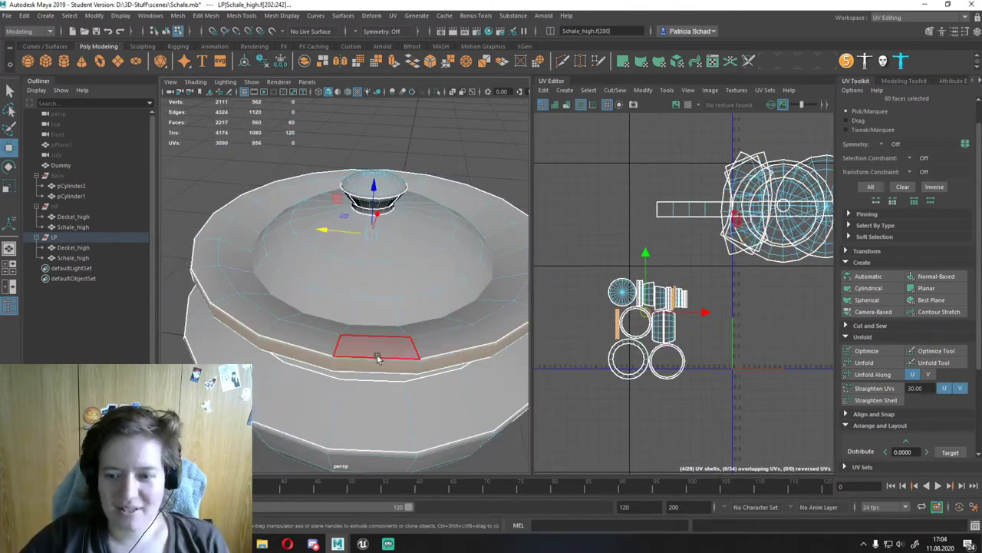
pyautogui.click(868, 288)
# Step: Cylindrically project a new bowl face strip, adjusting the manipulator so shells become straight strips
pyautogui.keyDown('alt'); pyautogui.moveTo(531, 281); pyautogui.dragTo(499, 274); pyautogui.keyUp('alt')
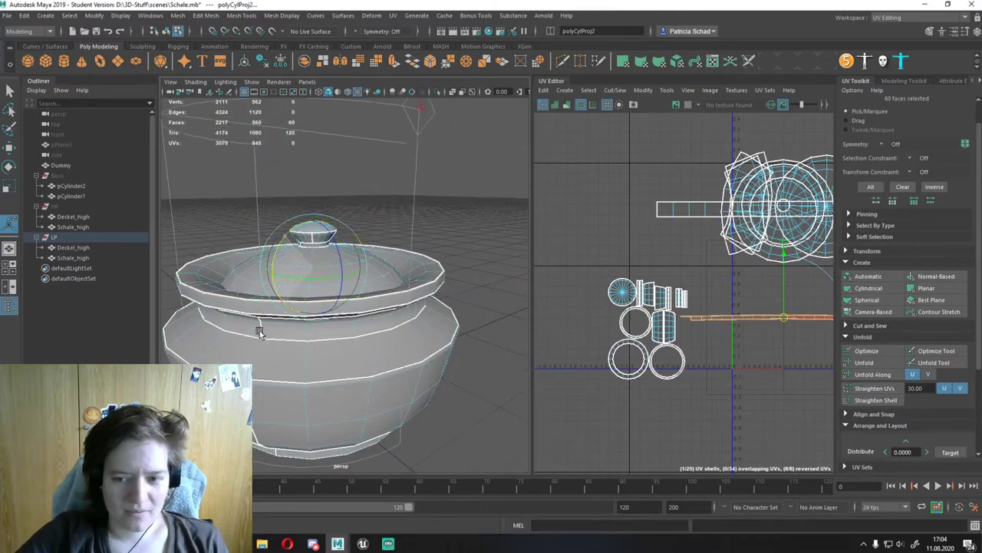
pyautogui.moveTo(259, 332)
pyautogui.keyDown('alt'); pyautogui.mouseDown()
pyautogui.moveTo(400, 291)
pyautogui.moveTo(383, 246)
pyautogui.moveTo(368, 290)
pyautogui.moveTo(339, 298)
pyautogui.moveTo(277, 211)
pyautogui.mouseUp(); pyautogui.keyUp('alt')
pyautogui.scroll(3, 390, 269)
pyautogui.click(373, 285)
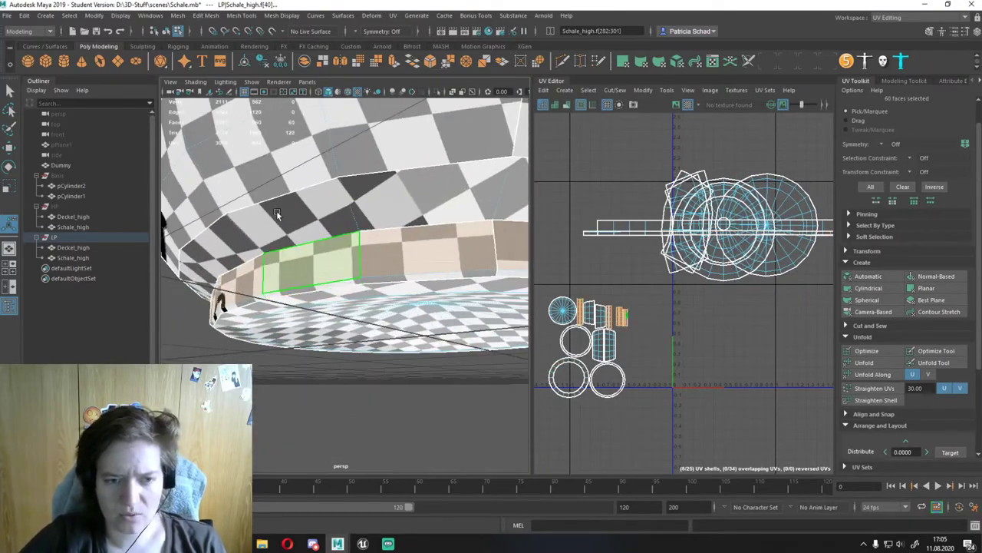
pyautogui.click(869, 288)
pyautogui.moveTo(354, 244)
pyautogui.keyDown('alt'); pyautogui.mouseDown()
pyautogui.moveTo(340, 208)
pyautogui.moveTo(340, 231)
pyautogui.moveTo(514, 275)
pyautogui.mouseUp(); pyautogui.keyUp('alt')
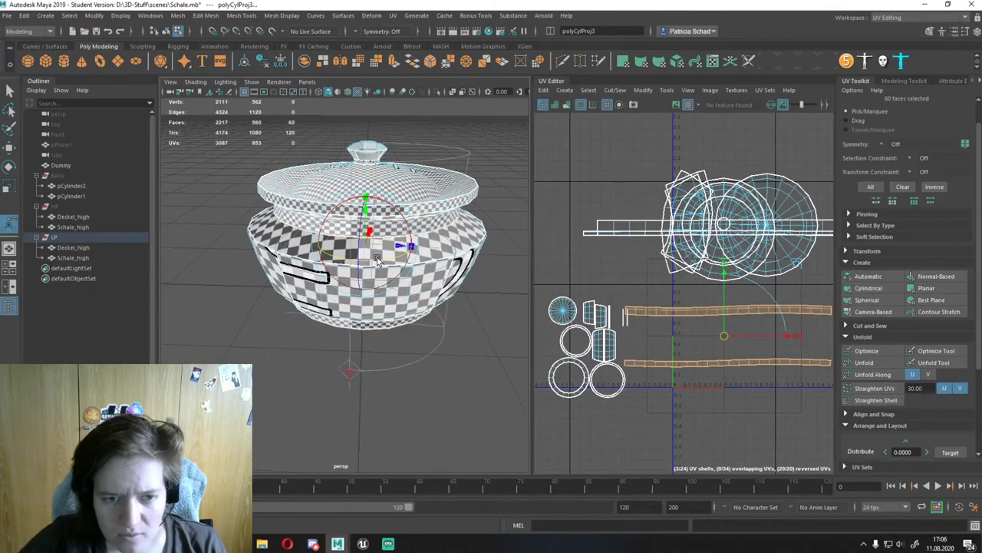
pyautogui.keyDown('alt'); pyautogui.moveTo(342, 270); pyautogui.dragTo(500, 303); pyautogui.keyUp('alt')
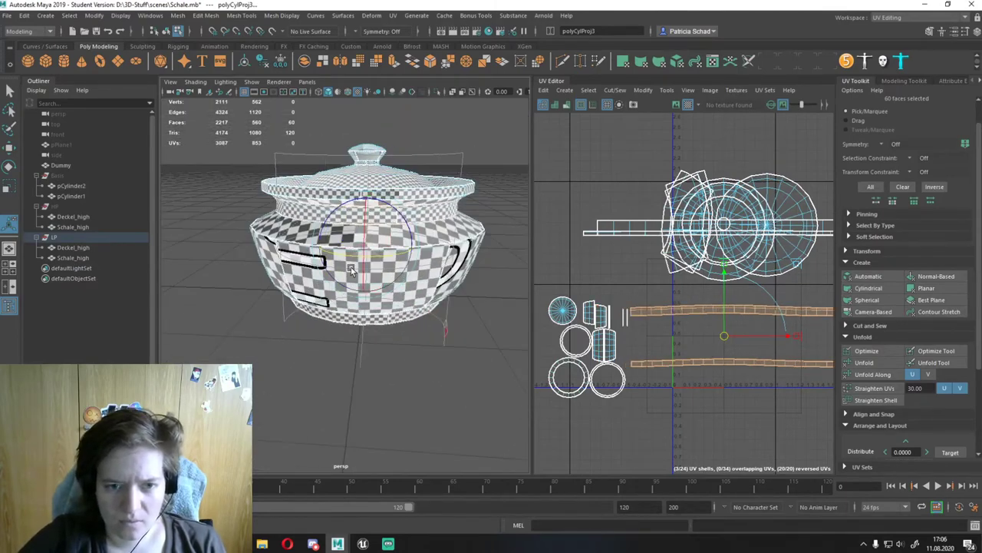
pyautogui.keyDown('alt'); pyautogui.moveTo(432, 272); pyautogui.dragTo(555, 321); pyautogui.keyUp('alt')
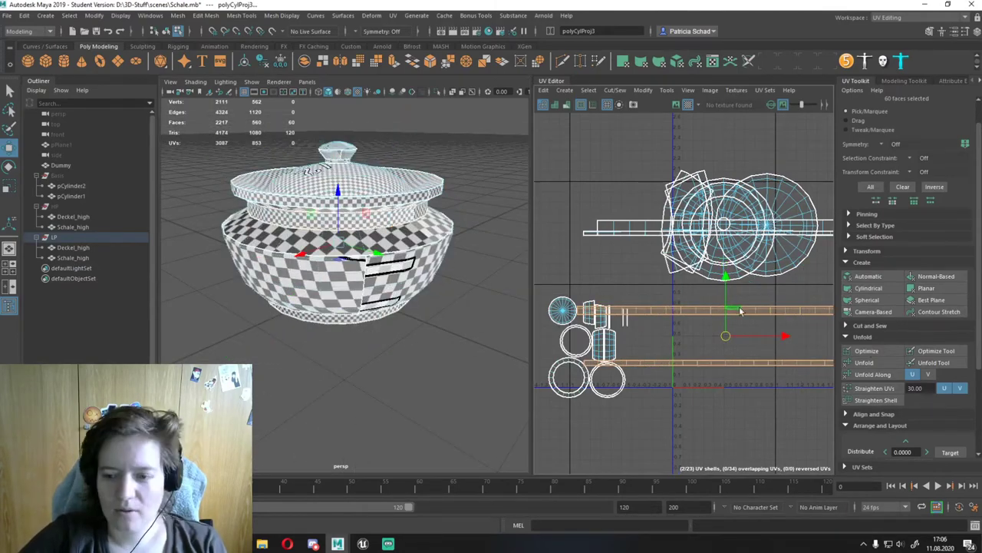
# Step: Automatically project 20 faces, then undo several steps back to the earlier planar layout
pyautogui.click(857, 307)
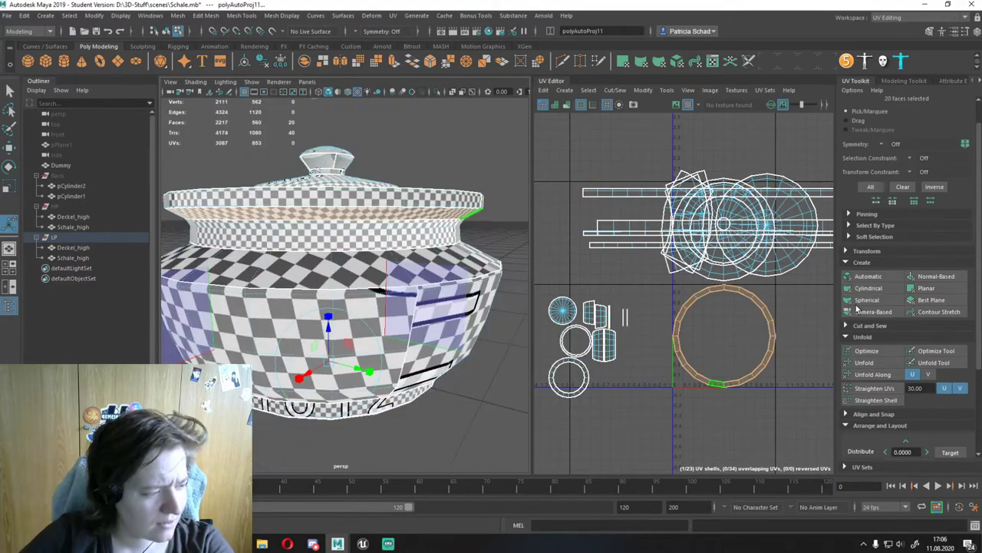
pyautogui.hotkey('ctrl', 'z')
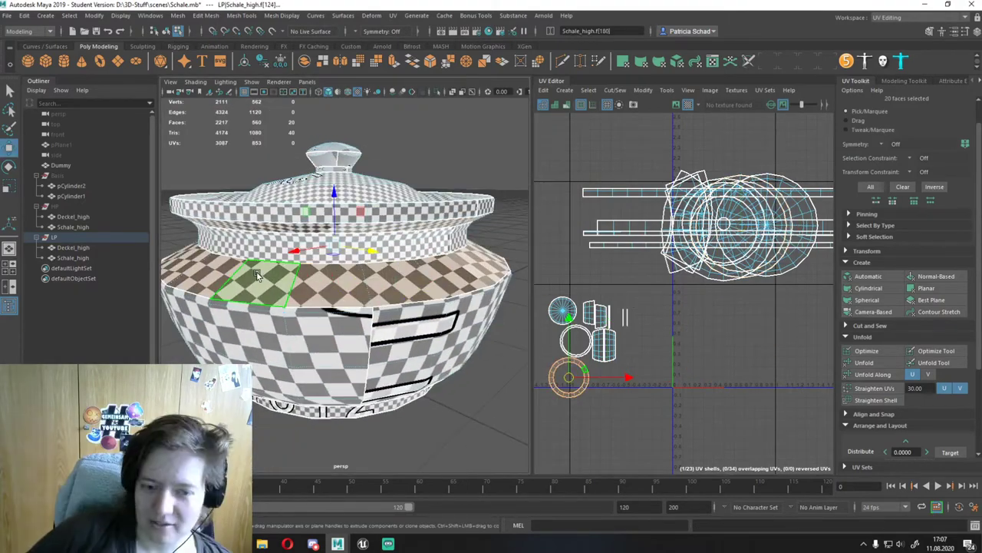
pyautogui.hotkey('ctrl', 'z')
pyautogui.hotkey('ctrl', 'z')
pyautogui.hotkey('ctrl', 'z')
pyautogui.hotkey('ctrl', 'z')
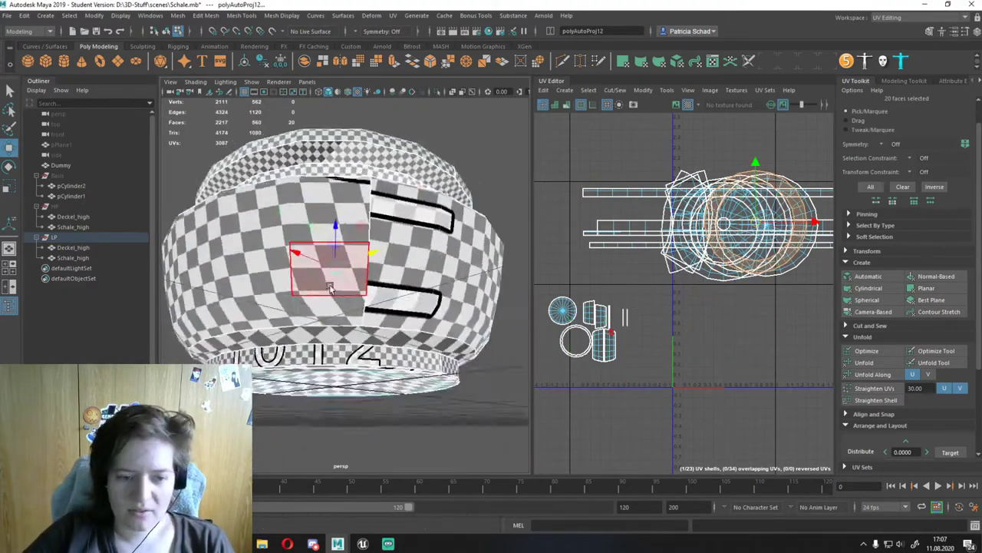
pyautogui.hotkey('ctrl', 'z')
pyautogui.hotkey('ctrl', 'z')
pyautogui.hotkey('ctrl', 'z')
pyautogui.hotkey('ctrl', 'z')
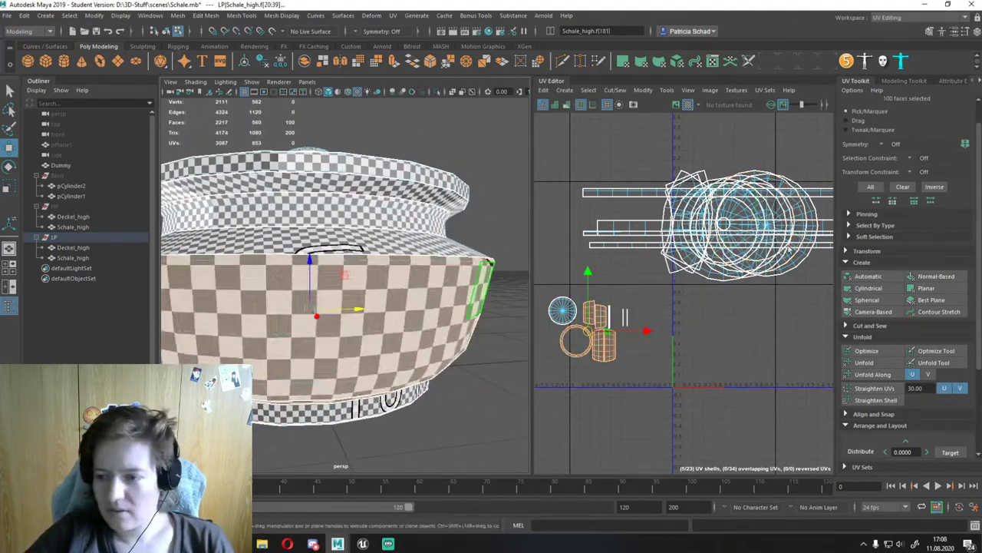
pyautogui.hotkey('ctrl', 'z')
pyautogui.scroll(4, 744, 262)
pyautogui.hotkey('ctrl', 'z')
pyautogui.hotkey('ctrl', 'z')
pyautogui.hotkey('ctrl', 'z')
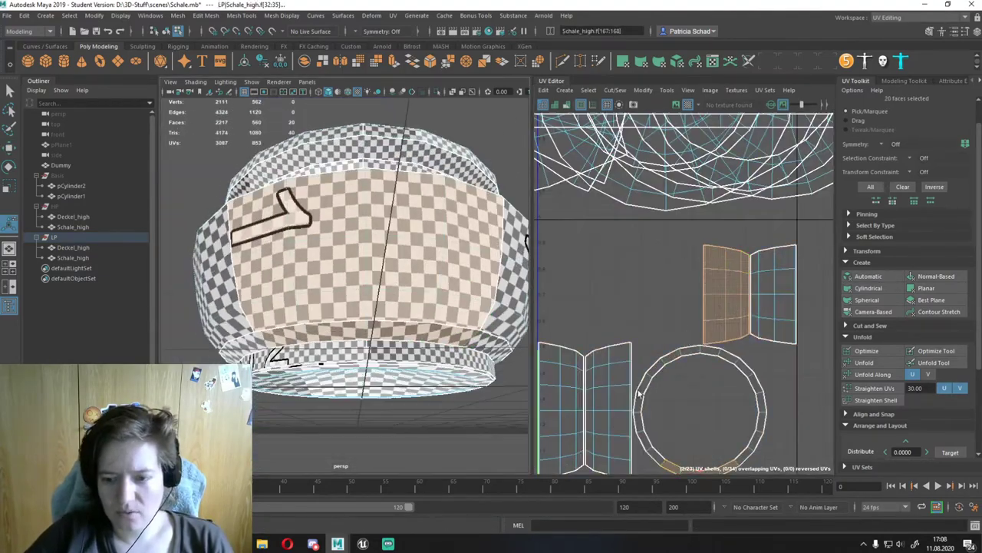
pyautogui.hotkey('ctrl', 'z')
pyautogui.hotkey('ctrl', 'z')
pyautogui.hotkey('ctrl', 'z')
pyautogui.hotkey('ctrl', 'z')
pyautogui.hotkey('ctrl', 'z')
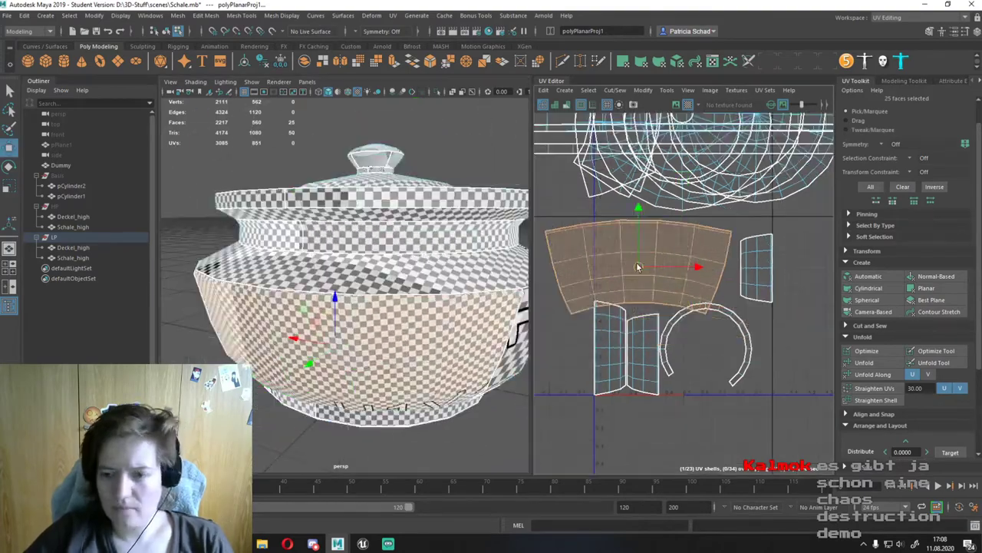
# Step: Move a UV shell lower, then undo the move and recent projections back to 15 overlapping shells
pyautogui.moveTo(648, 261); pyautogui.dragTo(678, 430)
pyautogui.hotkey('ctrl', 'z')
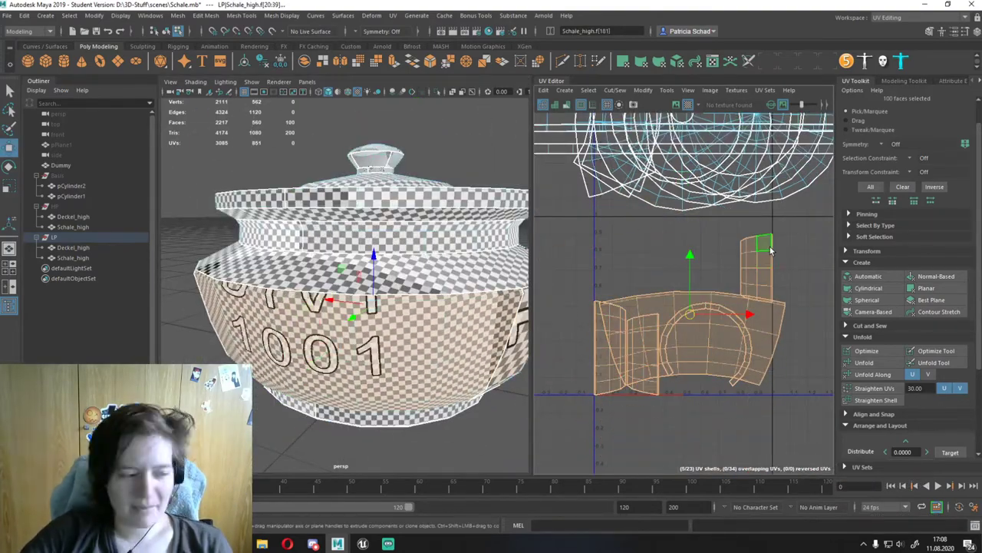
pyautogui.hotkey('ctrl', 'z')
pyautogui.hotkey('ctrl', 'z')
pyautogui.hotkey('ctrl', 'z')
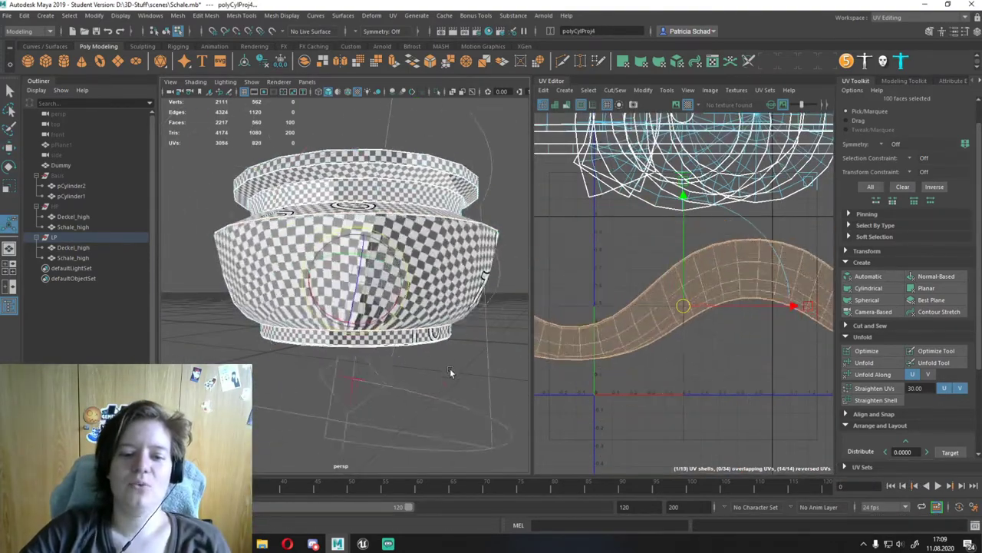
pyautogui.hotkey('ctrl', 'z')
pyautogui.hotkey('ctrl', 'z')
pyautogui.hotkey('ctrl', 'z')
pyautogui.hotkey('ctrl', 'z')
pyautogui.hotkey('ctrl', 'z')
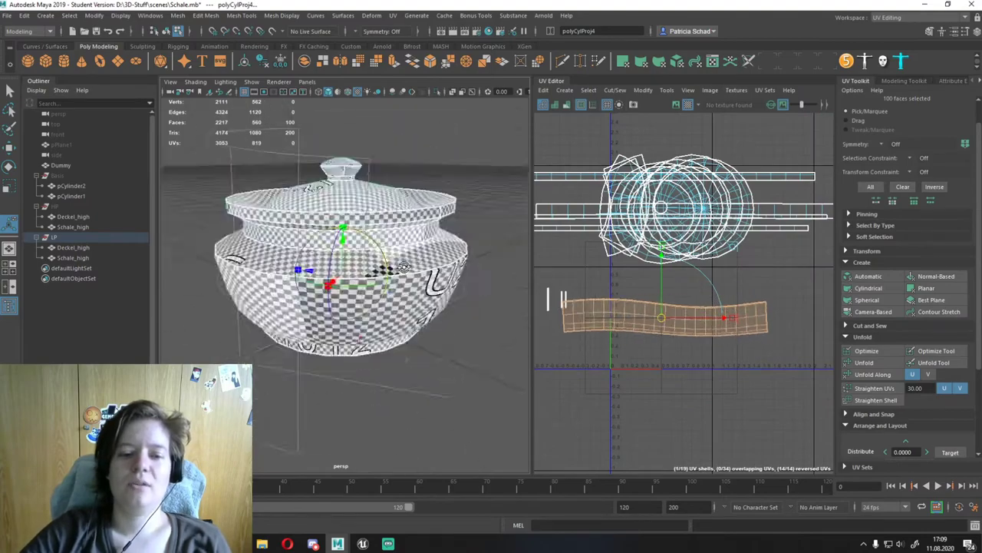
pyautogui.hotkey('ctrl', 'z')
pyautogui.hotkey('ctrl', 'z')
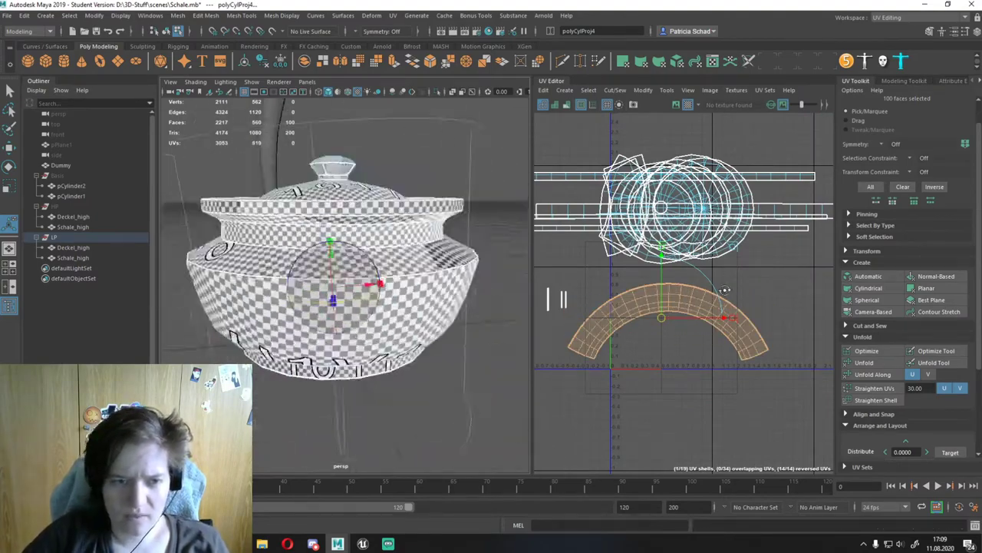
pyautogui.hotkey('ctrl', 'z')
pyautogui.hotkey('ctrl', 'z')
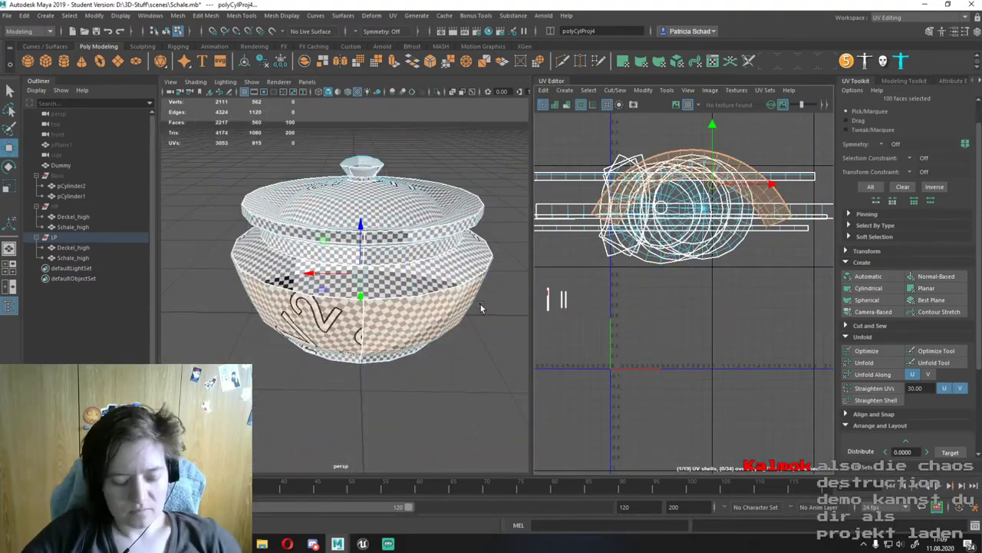
pyautogui.hotkey('ctrl', 'z')
pyautogui.hotkey('ctrl', 'z')
pyautogui.hotkey('ctrl', 'z')
pyautogui.hotkey('ctrl', 'z')
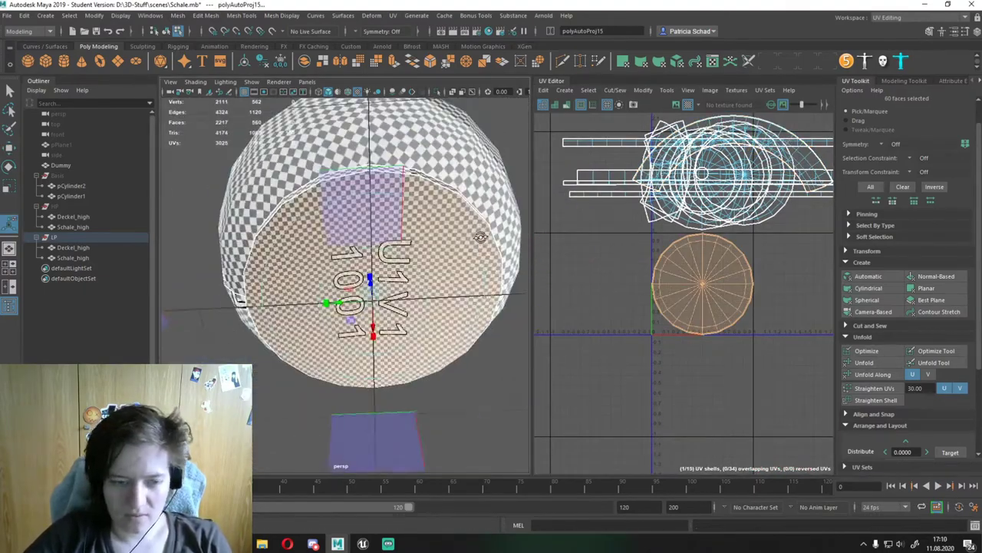
pyautogui.hotkey('ctrl', 'z')
pyautogui.hotkey('ctrl', 'z')
pyautogui.hotkey('ctrl', 'z')
pyautogui.hotkey('ctrl', 'z')
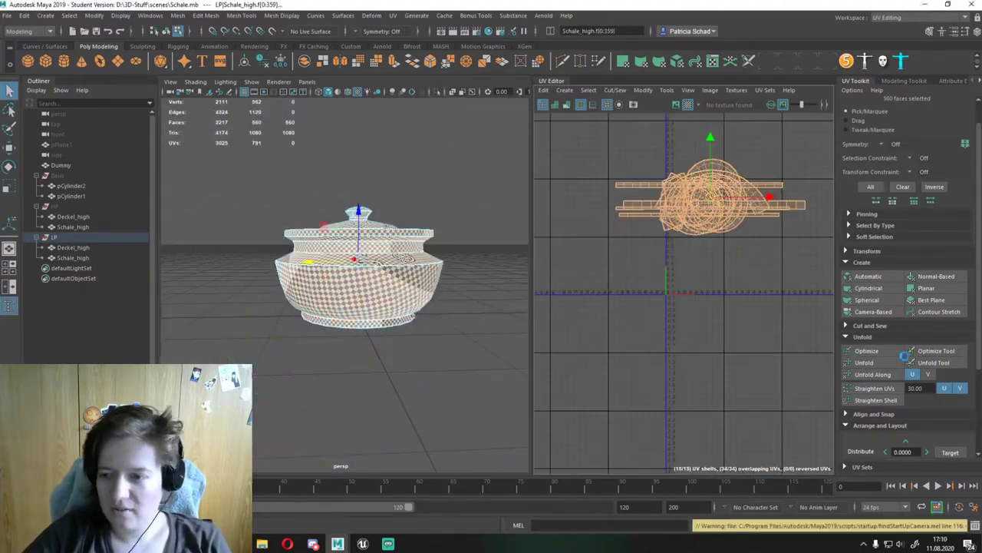
pyautogui.hotkey('ctrl', 'z')
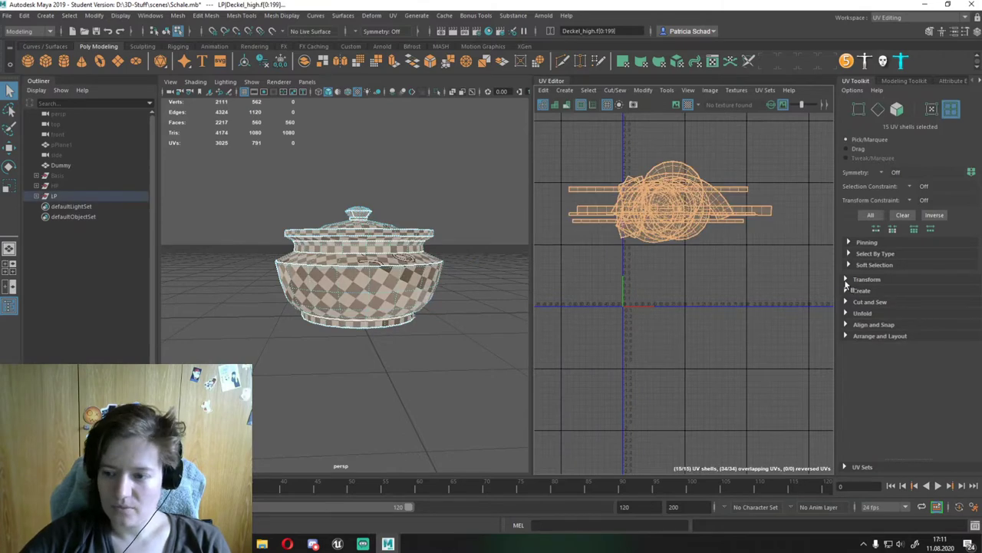
# Step: Lay out all UV shells across the 0–1 space using the UV Toolkit's Arrange and Layout options
pyautogui.click(846, 280)
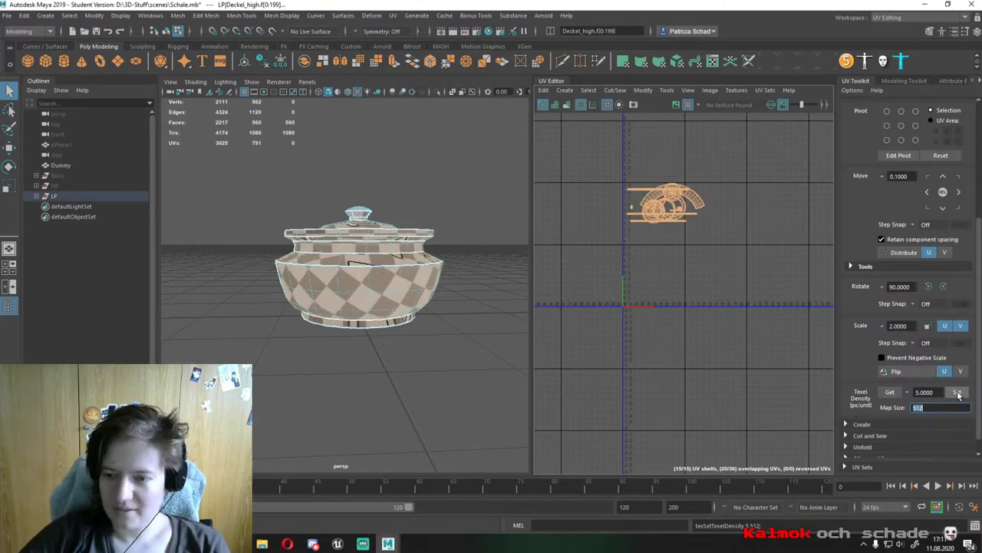
pyautogui.scroll(-2, 958, 394)
pyautogui.click(879, 307)
pyautogui.click(864, 436)
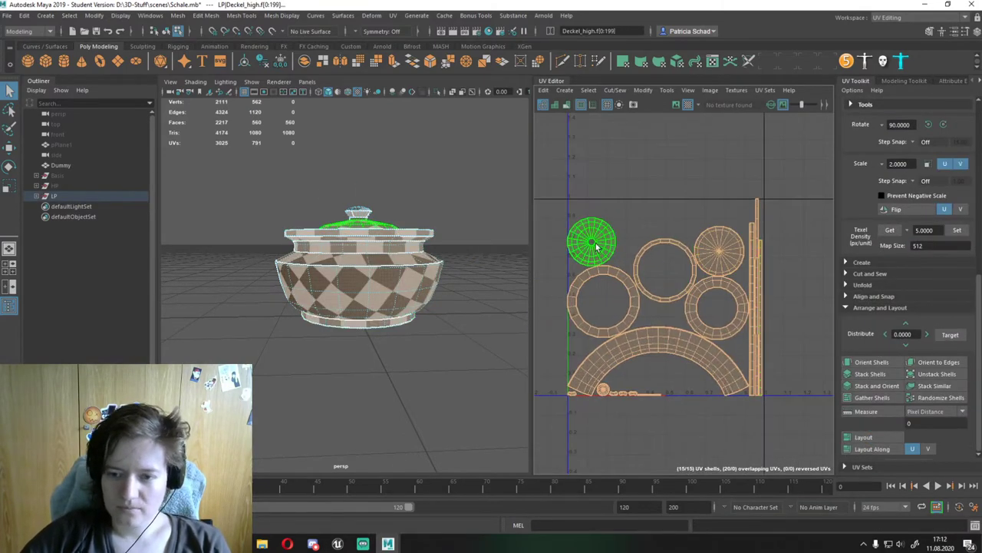
# Step: Apply a texel density of 7 to the shells and save the scene
pyautogui.click(666, 274)
pyautogui.press('w')
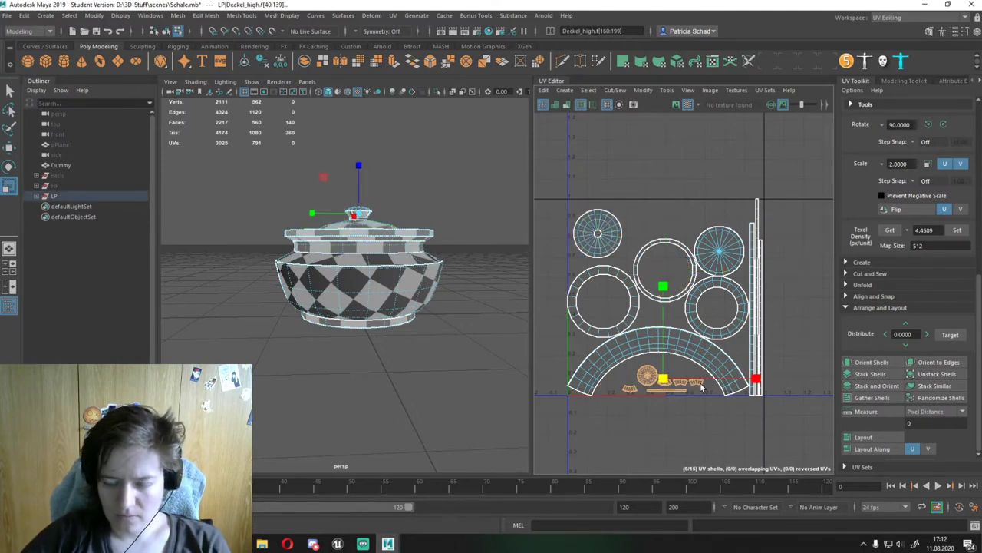
pyautogui.write('7')
pyautogui.press('Return')
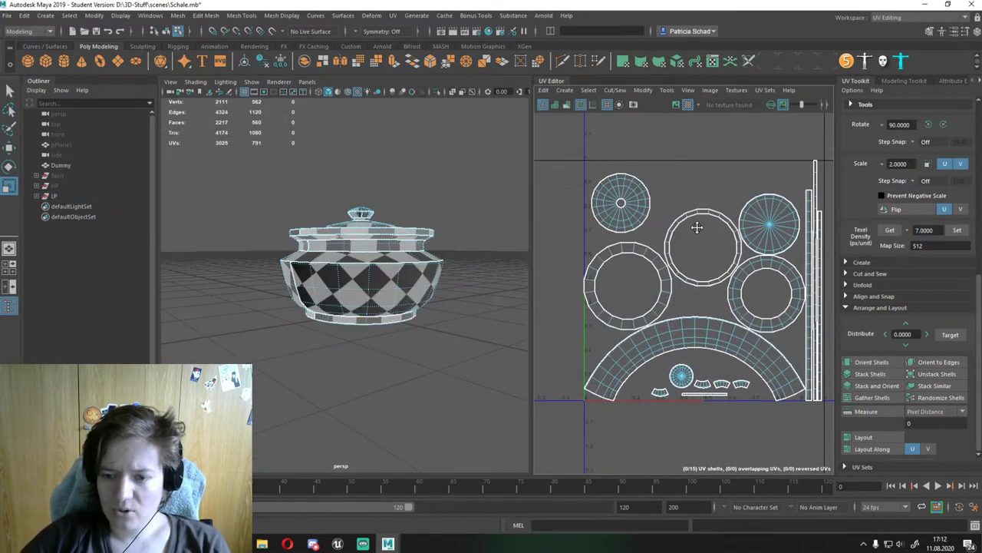
pyautogui.hotkey('ctrl', 's')
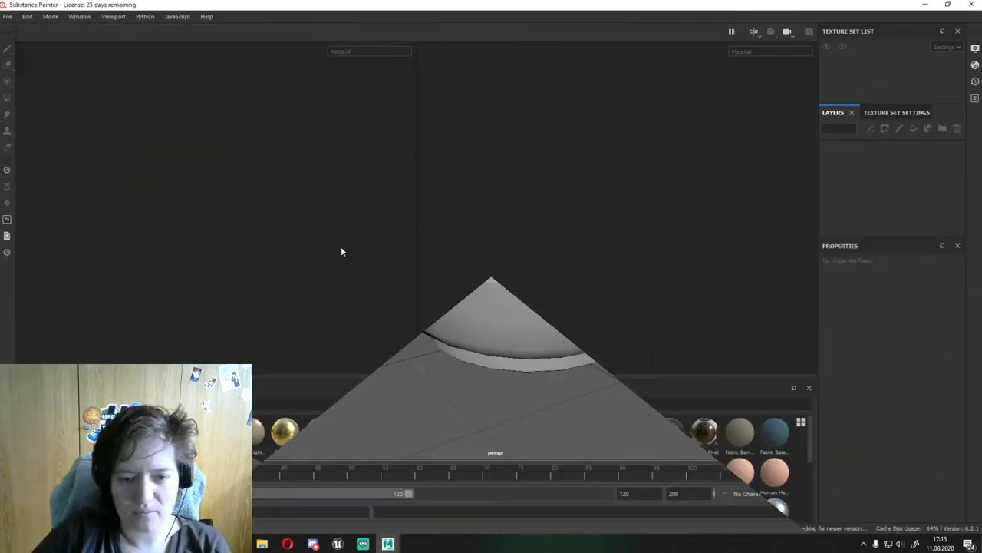
# Step: Create a new project from the Schale_low.fbx mesh
pyautogui.click(588, 125)
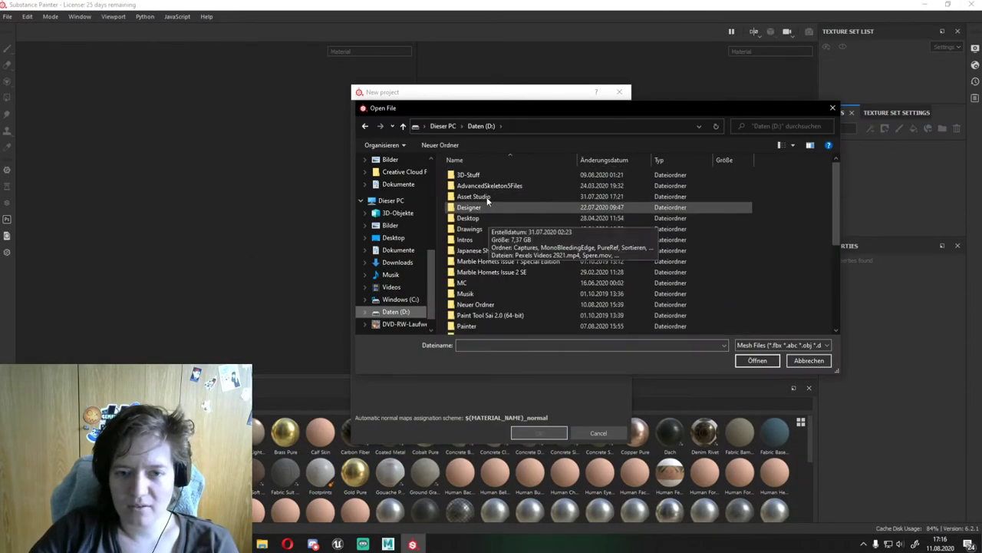
pyautogui.doubleClick(467, 188)
pyautogui.click(549, 432)
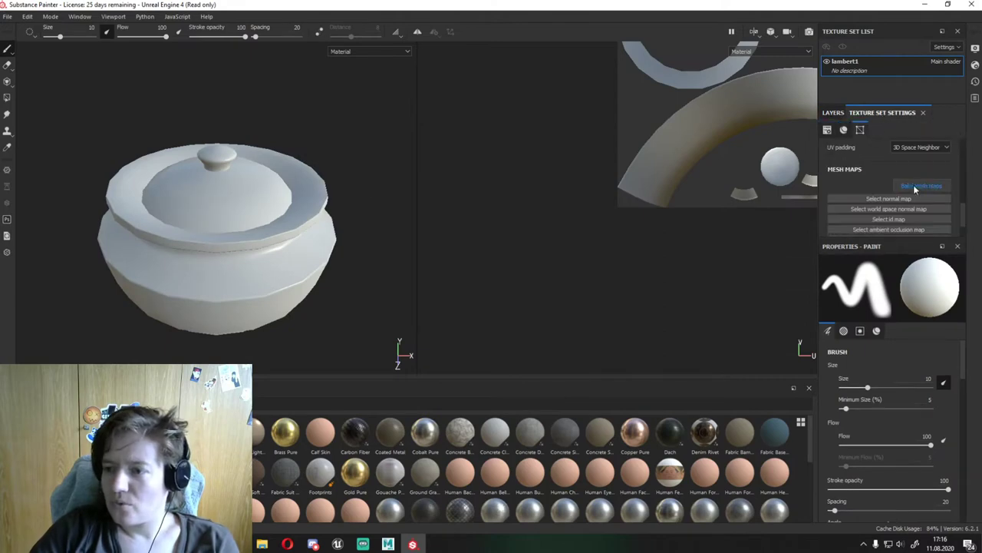
# Step: Bake the mesh maps using Schale_high as the high-poly source with matching set to Always
pyautogui.click(915, 187)
pyautogui.click(629, 204)
pyautogui.doubleClick(456, 176)
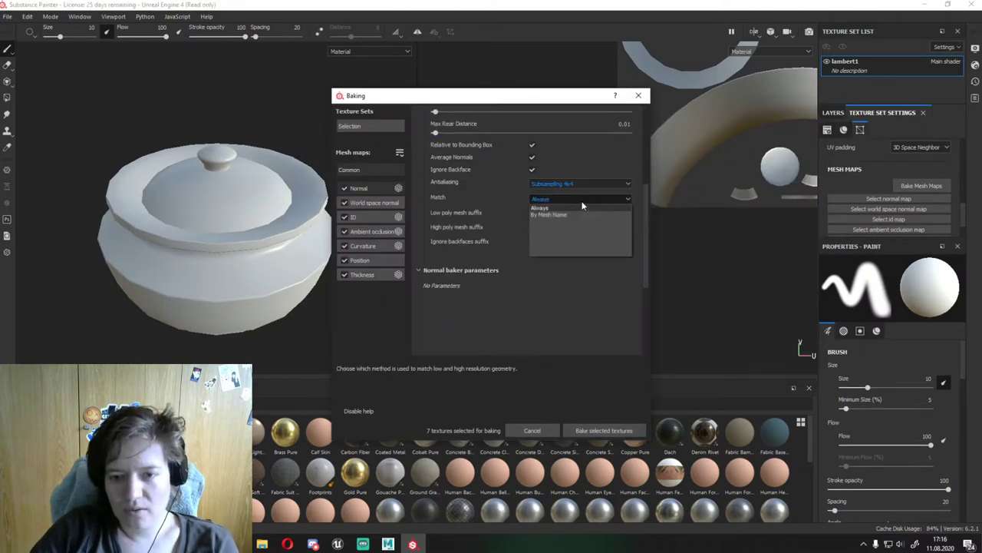
pyautogui.click(582, 207)
pyautogui.click(604, 430)
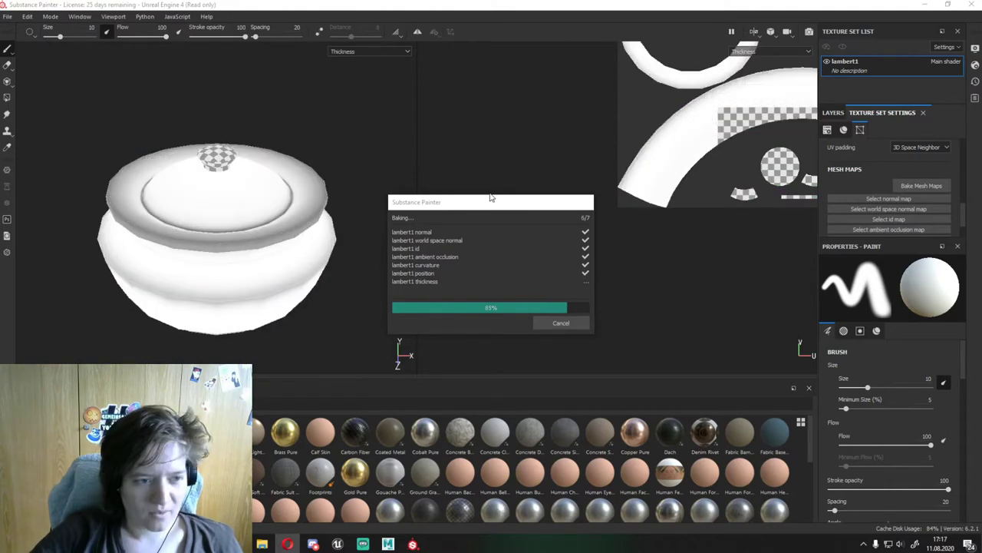
pyautogui.keyDown('alt'); pyautogui.moveTo(492, 198); pyautogui.dragTo(353, 153); pyautogui.keyUp('alt')
pyautogui.moveTo(287, 266)
pyautogui.keyDown('alt'); pyautogui.mouseDown()
pyautogui.moveTo(345, 219)
pyautogui.moveTo(193, 257)
pyautogui.moveTo(325, 160)
pyautogui.mouseUp(); pyautogui.keyUp('alt')
# Step: Switch to material view and drag the Marble Verde Alpi material onto the pot
pyautogui.press('m')
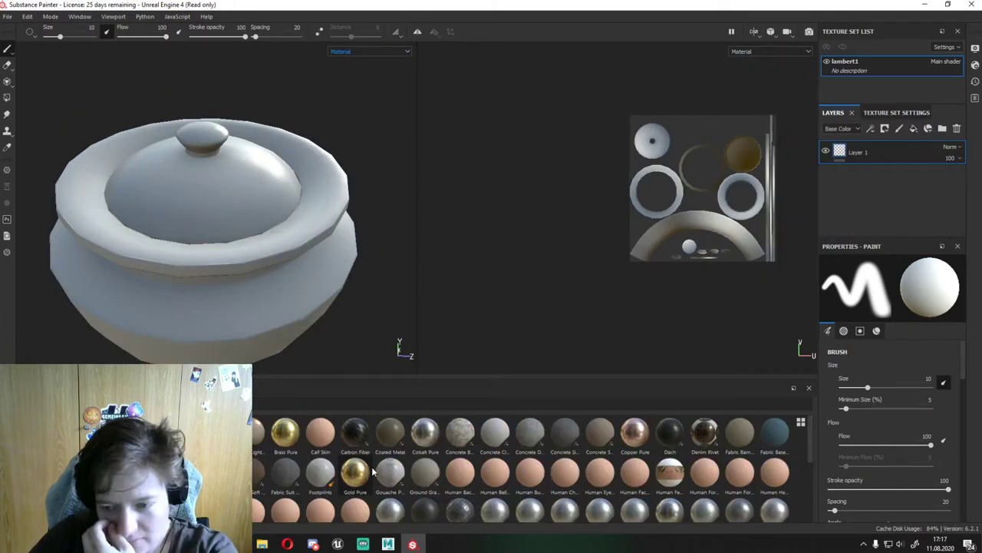
pyautogui.scroll(-5, 376, 476)
pyautogui.scroll(-1, 384, 490)
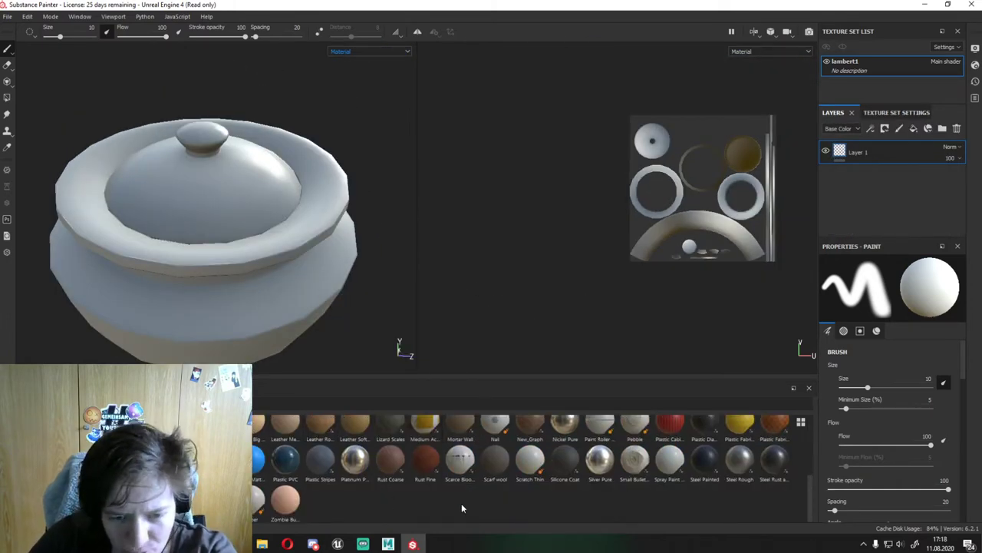
pyautogui.scroll(3, 429, 499)
pyautogui.scroll(3, 377, 495)
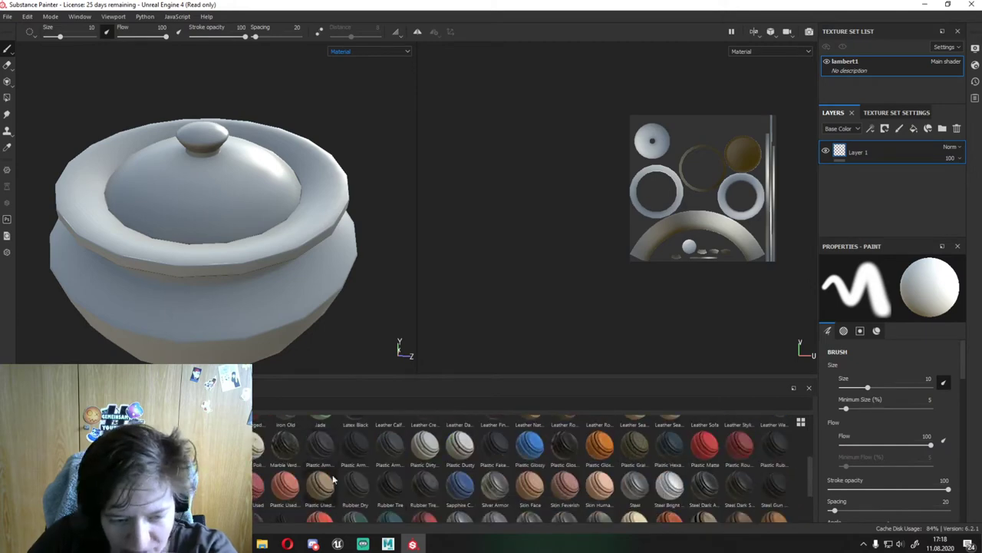
pyautogui.moveTo(284, 445); pyautogui.dragTo(254, 256)
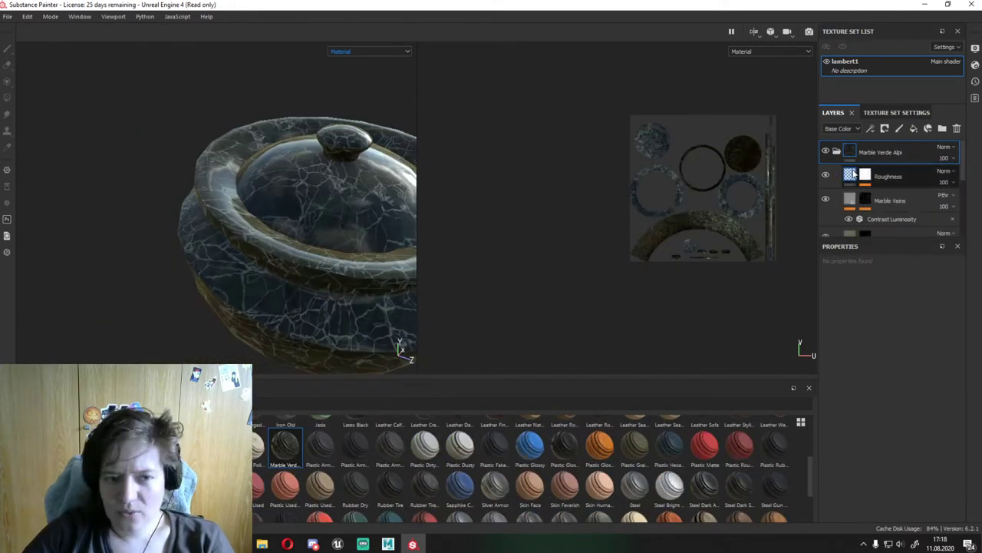
# Step: Select the marble's Roughness layer and the fill inside the Marble Veins mask
pyautogui.click(854, 175)
pyautogui.click(866, 175)
pyautogui.click(890, 202)
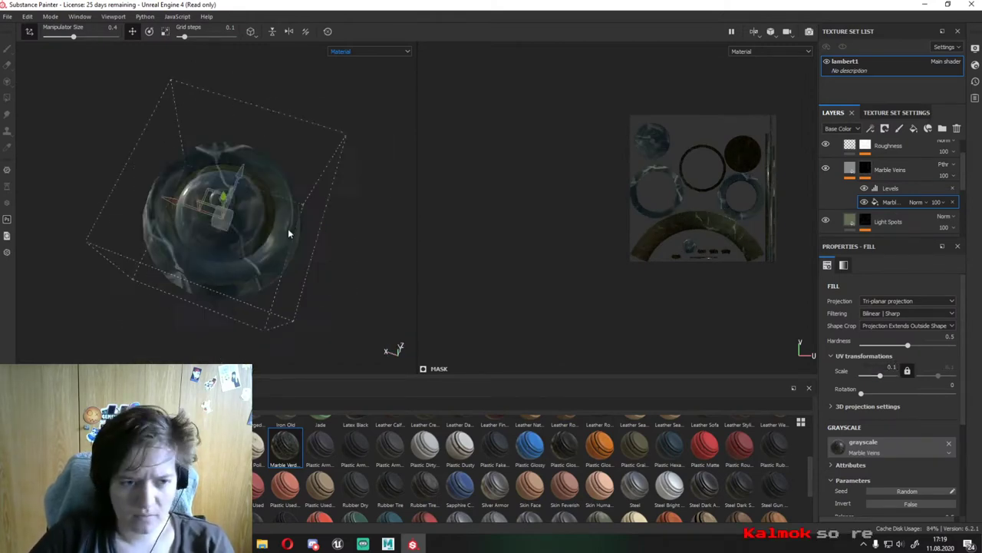
# Step: Inspect the pot's veins and select the Base Green Dark layer
pyautogui.keyDown('alt'); pyautogui.moveTo(369, 246); pyautogui.dragTo(282, 258); pyautogui.keyUp('alt')
pyautogui.keyDown('alt'); pyautogui.moveTo(154, 172); pyautogui.dragTo(146, 343); pyautogui.keyUp('alt')
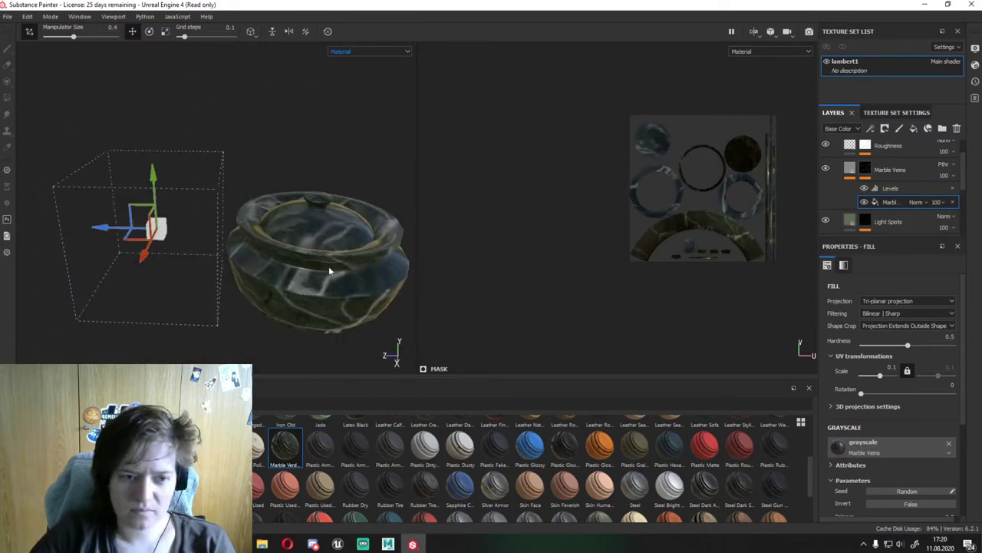
pyautogui.click(888, 221)
pyautogui.scroll(-3, 890, 192)
pyautogui.click(880, 194)
# Step: Shift the Base Green Dark colour's hue from green to a dark saturated blue
pyautogui.moveTo(307, 253)
pyautogui.keyDown('alt'); pyautogui.mouseDown()
pyautogui.moveTo(340, 270)
pyautogui.moveTo(422, 237)
pyautogui.mouseUp(); pyautogui.keyUp('alt')
pyautogui.scroll(-3, 890, 322)
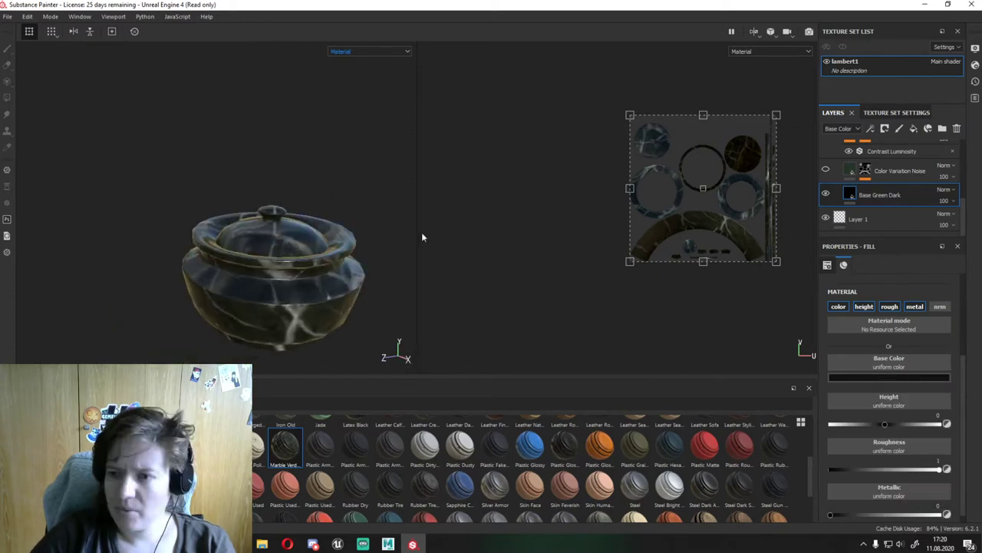
pyautogui.scroll(-1, 826, 193)
pyautogui.keyDown('alt'); pyautogui.moveTo(246, 253); pyautogui.dragTo(245, 293); pyautogui.keyUp('alt')
pyautogui.scroll(2, 829, 228)
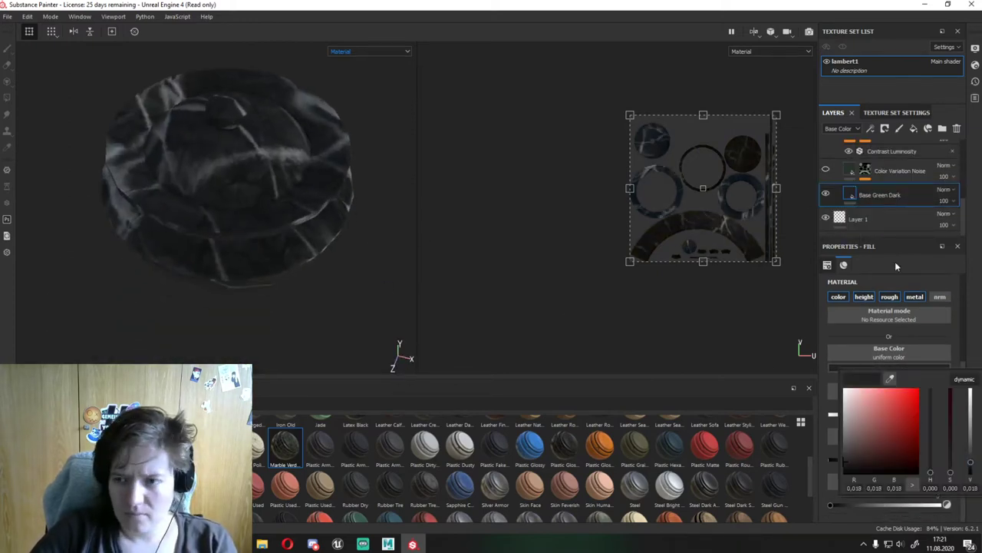
pyautogui.moveTo(931, 449); pyautogui.dragTo(934, 425)
pyautogui.click(951, 452)
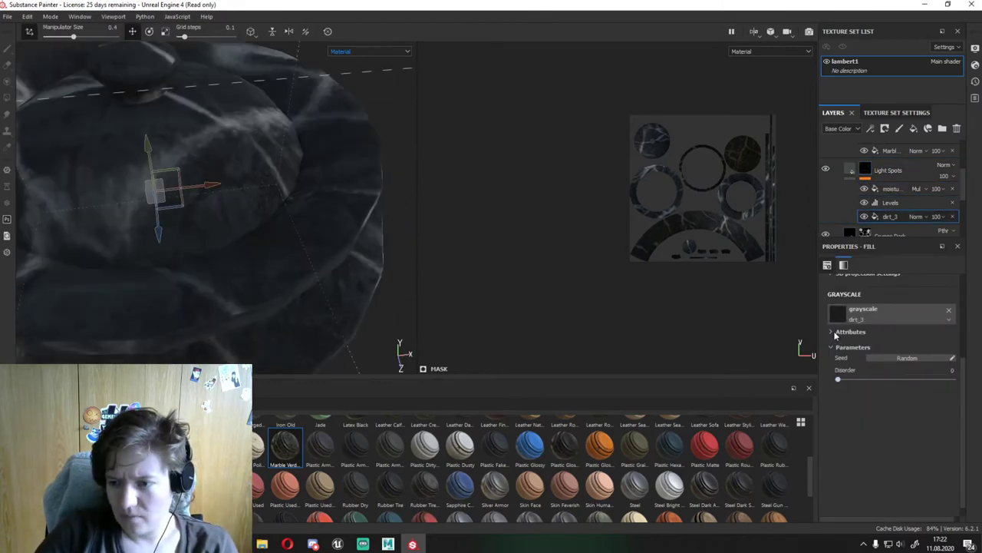
# Step: Frame the pot, view it from above, and select the Roughness layer
pyautogui.scroll(4, 844, 314)
pyautogui.press('f')
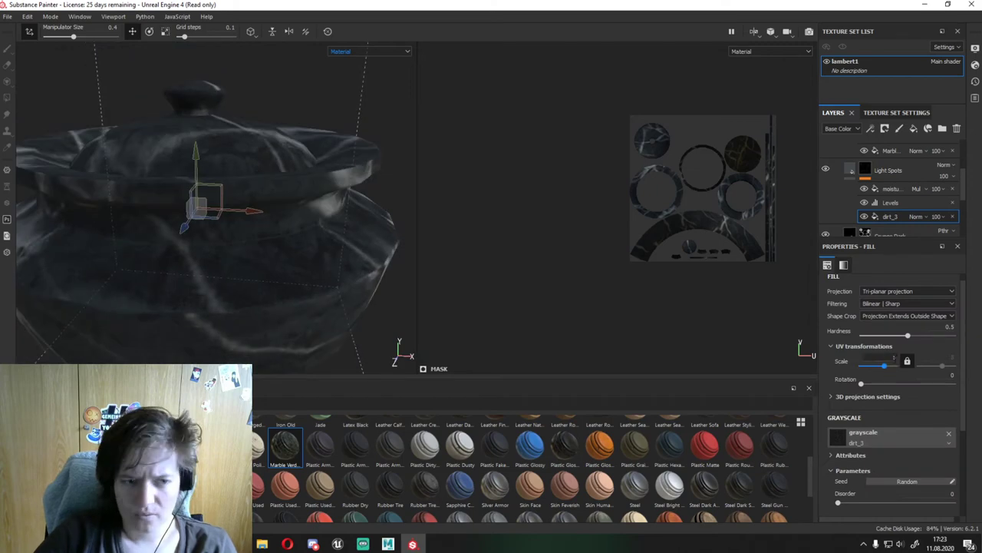
pyautogui.moveTo(895, 365); pyautogui.dragTo(885, 366)
pyautogui.keyDown('alt'); pyautogui.moveTo(230, 192); pyautogui.dragTo(347, 258); pyautogui.keyUp('alt')
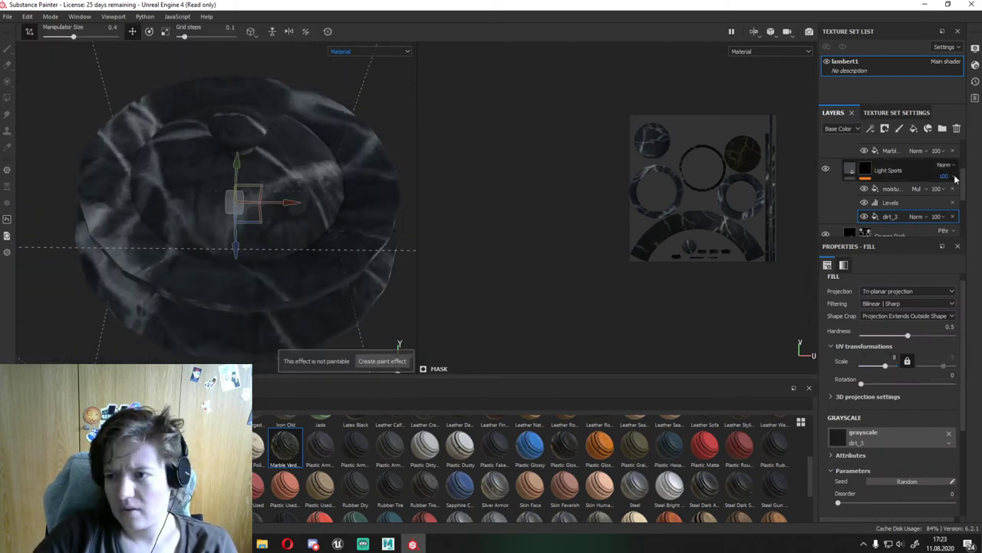
pyautogui.click(888, 175)
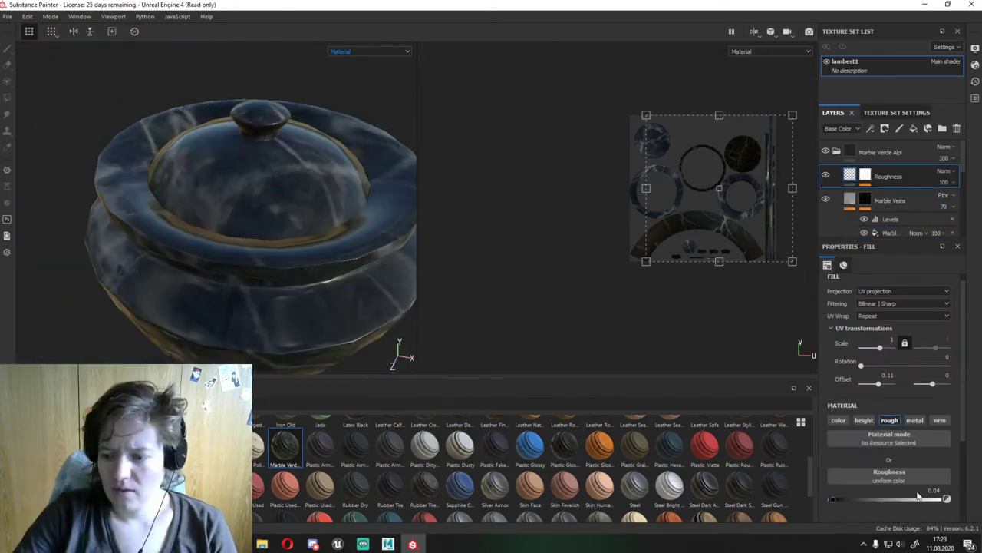
# Step: Set Roughness to 0.6393, add a MatFinish Grainy filter above it, and lower its grain intensity
pyautogui.scroll(-3, 919, 497)
pyautogui.moveTo(894, 377); pyautogui.dragTo(901, 375)
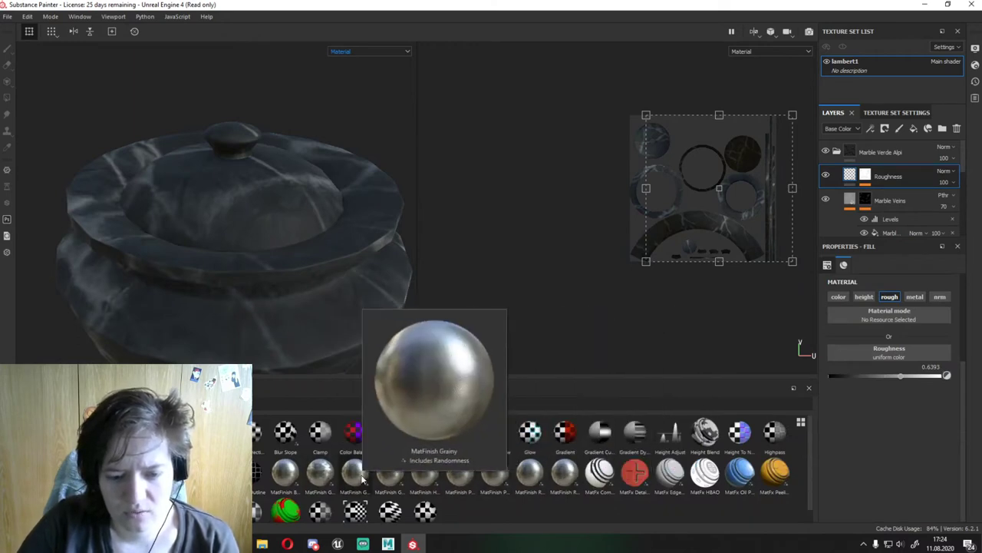
pyautogui.moveTo(363, 479); pyautogui.dragTo(890, 165)
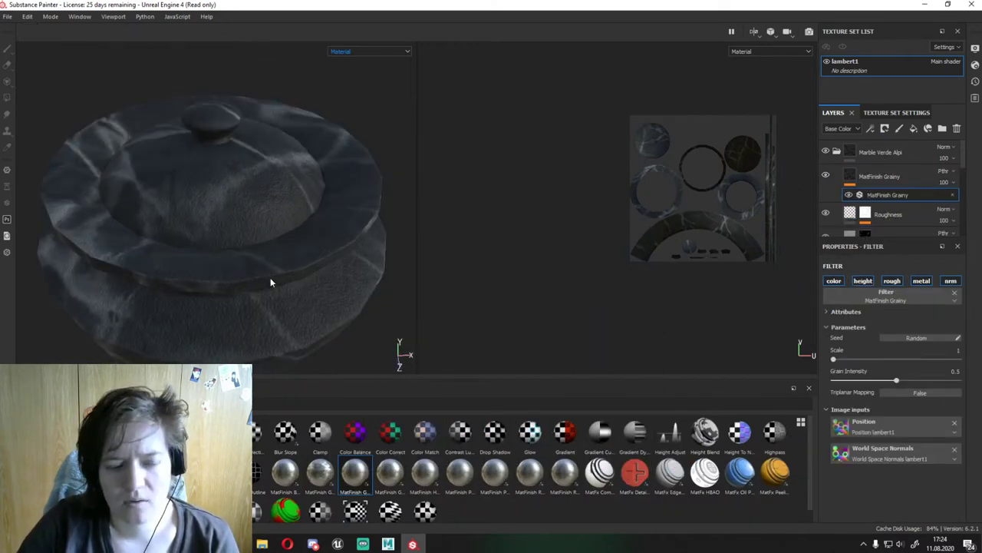
pyautogui.scroll(-3, 270, 282)
pyautogui.scroll(5, 418, 280)
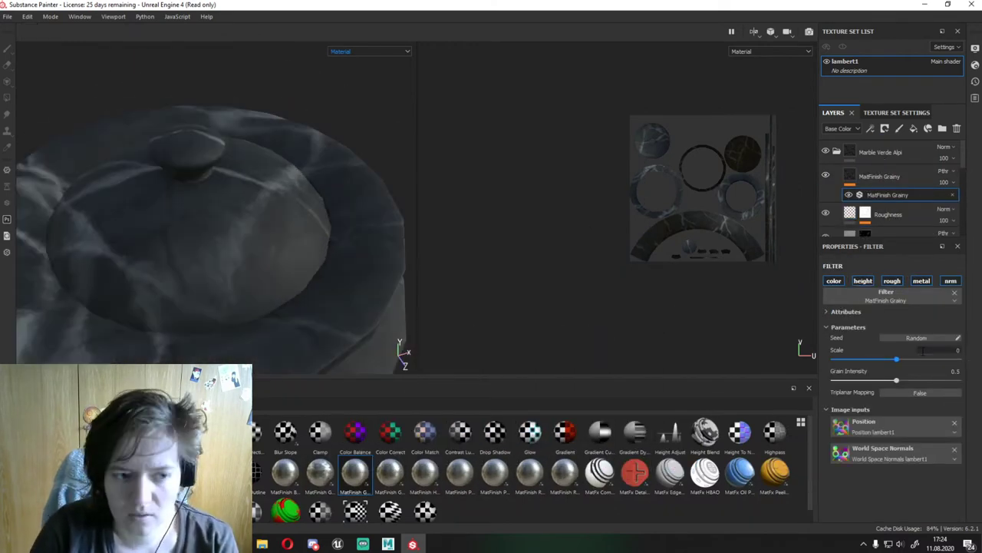
pyautogui.moveTo(897, 379); pyautogui.dragTo(861, 380)
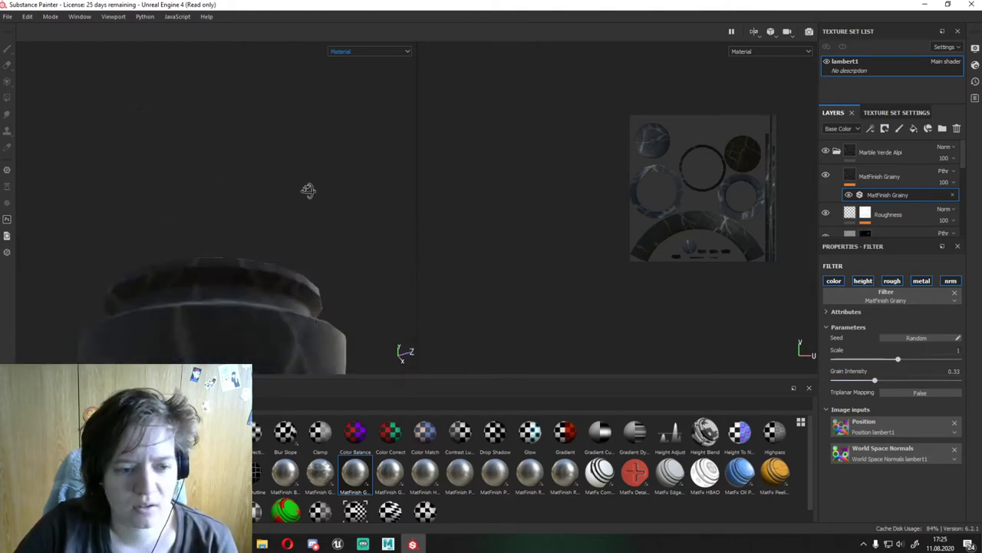
pyautogui.moveTo(307, 189)
pyautogui.keyDown('alt'); pyautogui.mouseDown()
pyautogui.moveTo(417, 215)
pyautogui.moveTo(237, 302)
pyautogui.moveTo(238, 315)
pyautogui.moveTo(381, 266)
pyautogui.moveTo(809, 192)
pyautogui.mouseUp(); pyautogui.keyUp('alt')
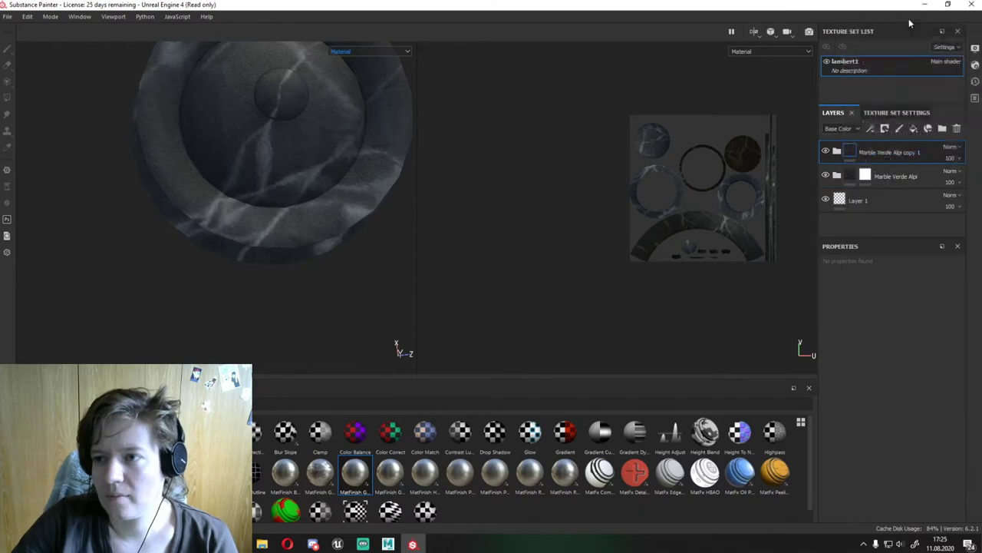
# Step: Add a white mask to the Marble Verde Alpi folder and fill it by mesh pieces
pyautogui.click(885, 128)
pyautogui.click(7, 97)
pyautogui.press('3')
pyautogui.keyDown('alt'); pyautogui.moveTo(246, 97); pyautogui.dragTo(256, 277); pyautogui.keyUp('alt')
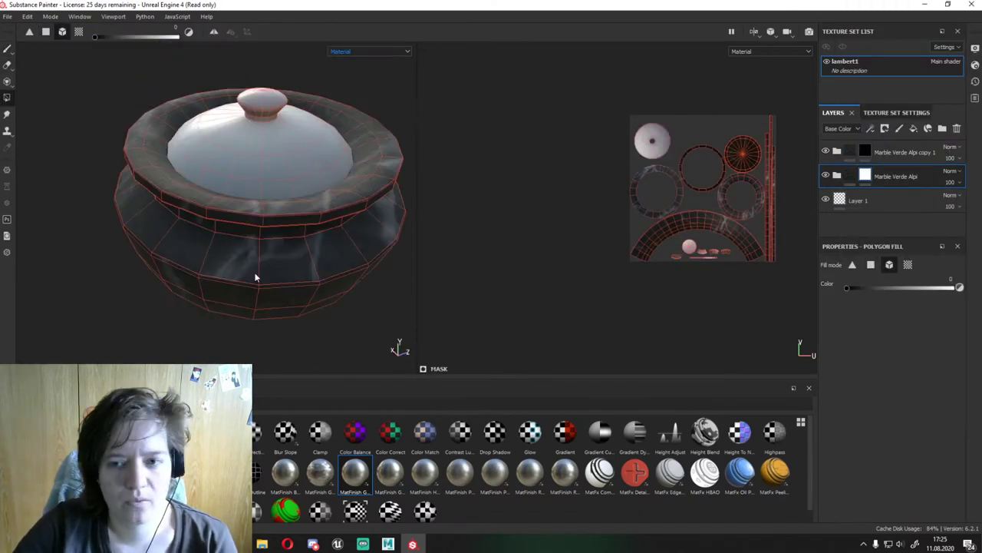
# Step: In the copy 1 folder, select the Marble Veins fill and rotate its projection gizmo
pyautogui.click(883, 152)
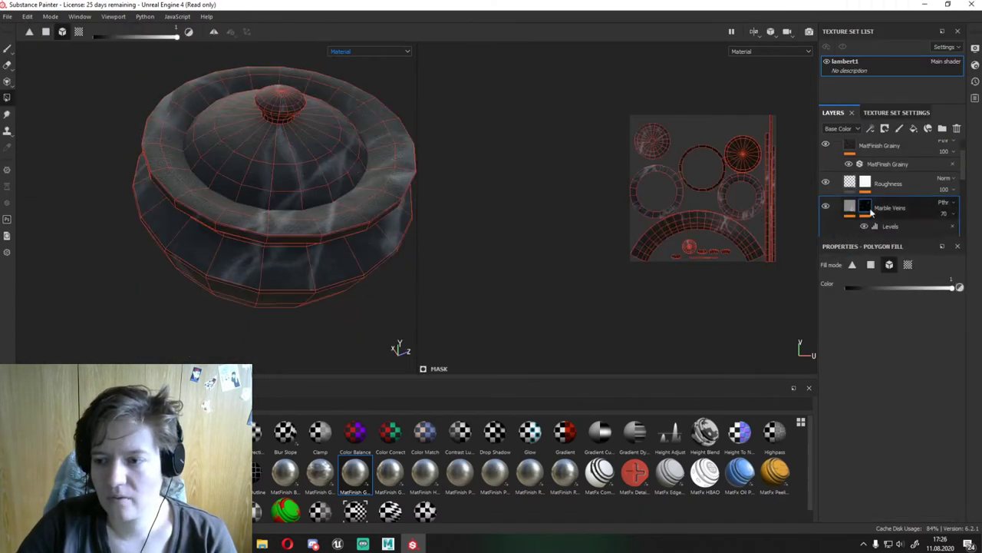
pyautogui.click(850, 206)
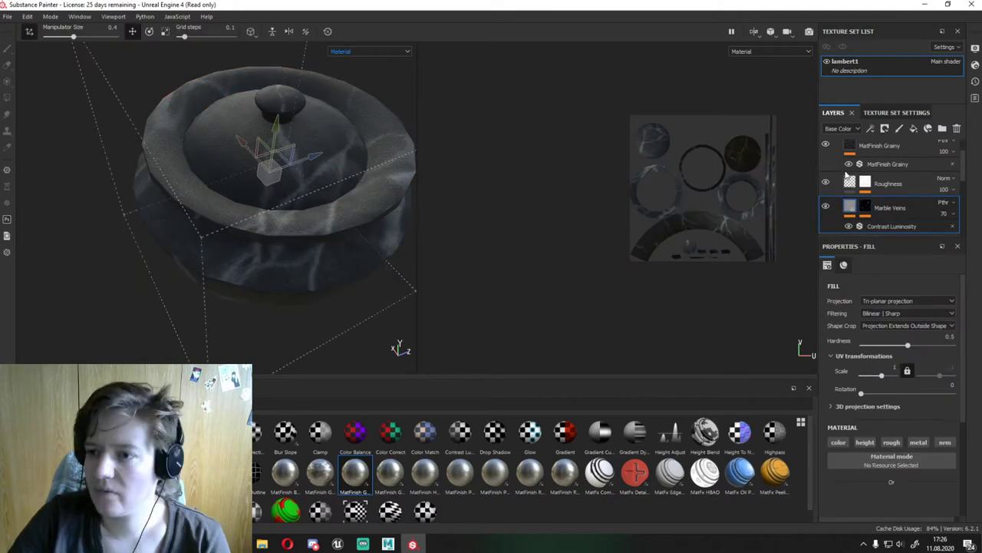
pyautogui.click(826, 195)
pyautogui.click(888, 212)
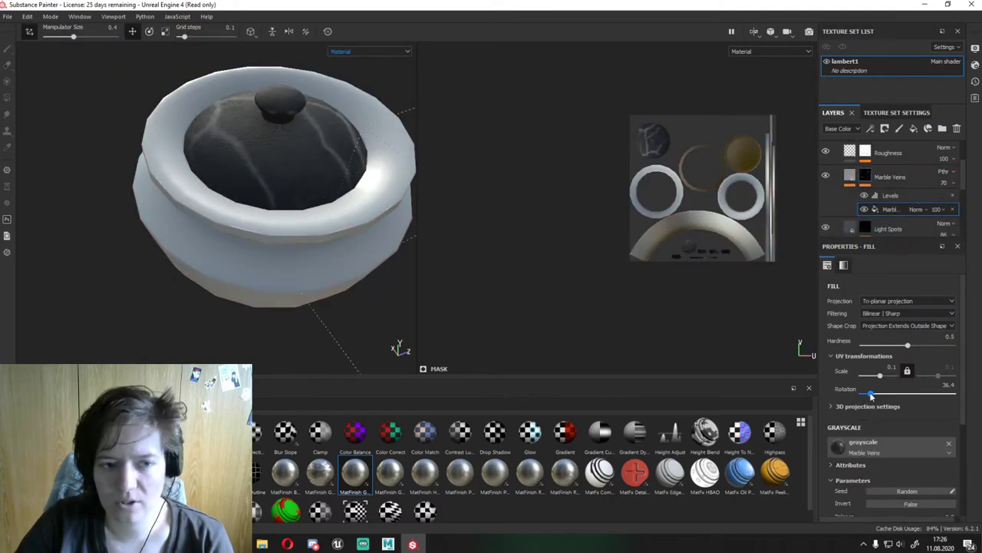
pyautogui.scroll(3, 313, 224)
pyautogui.scroll(-5, 313, 224)
pyautogui.press('e')
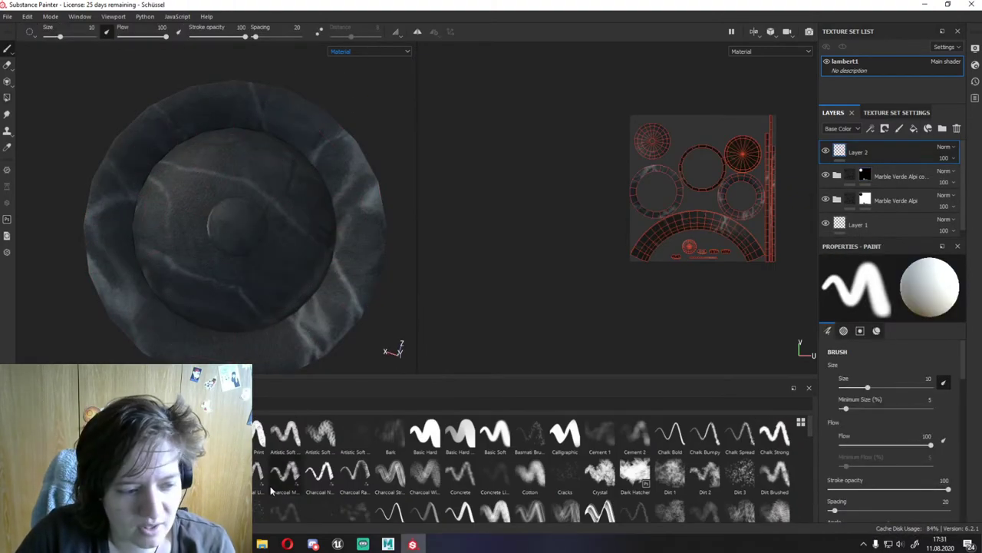
# Step: Give the brush a dark teal base colour and replace its height channel with normal
pyautogui.scroll(-5, 495, 458)
pyautogui.scroll(-5, 537, 468)
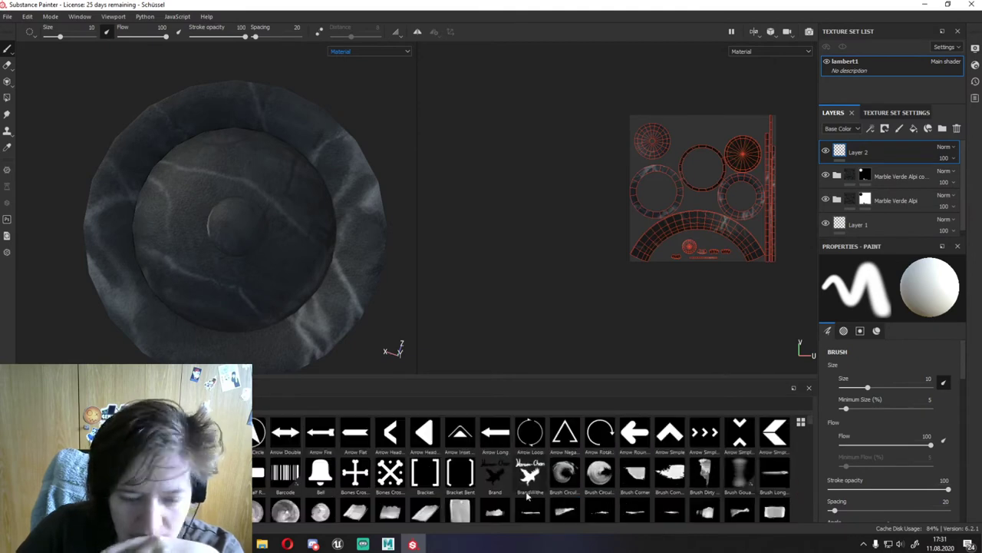
pyautogui.scroll(-5, 461, 476)
pyautogui.scroll(-5, 294, 507)
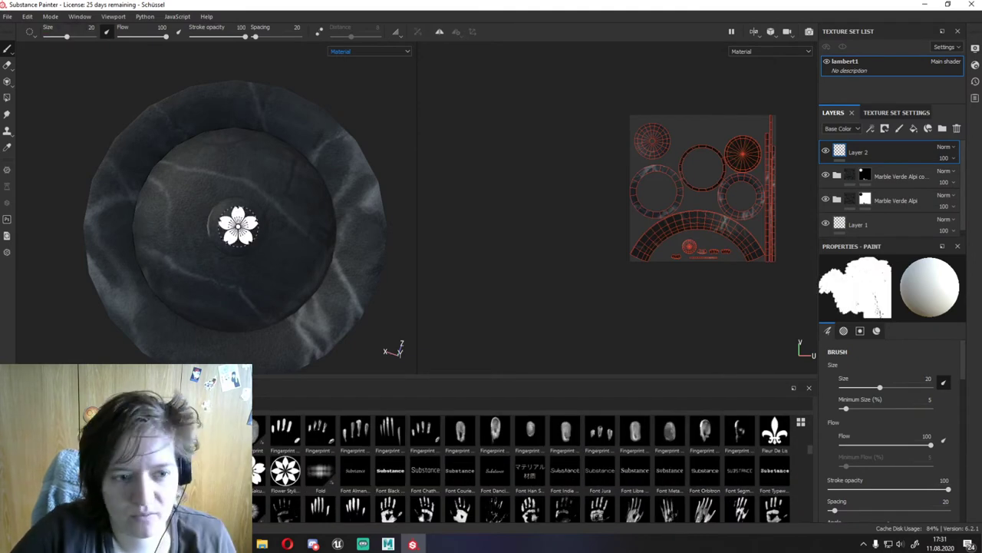
pyautogui.scroll(-5, 888, 408)
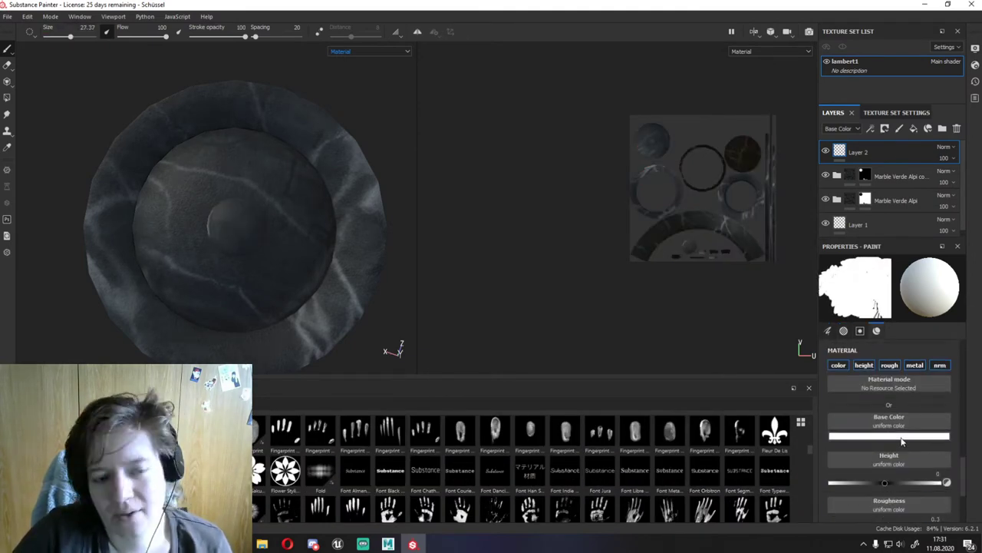
pyautogui.click(889, 412)
pyautogui.click(903, 381)
pyautogui.click(929, 379)
pyautogui.click(864, 365)
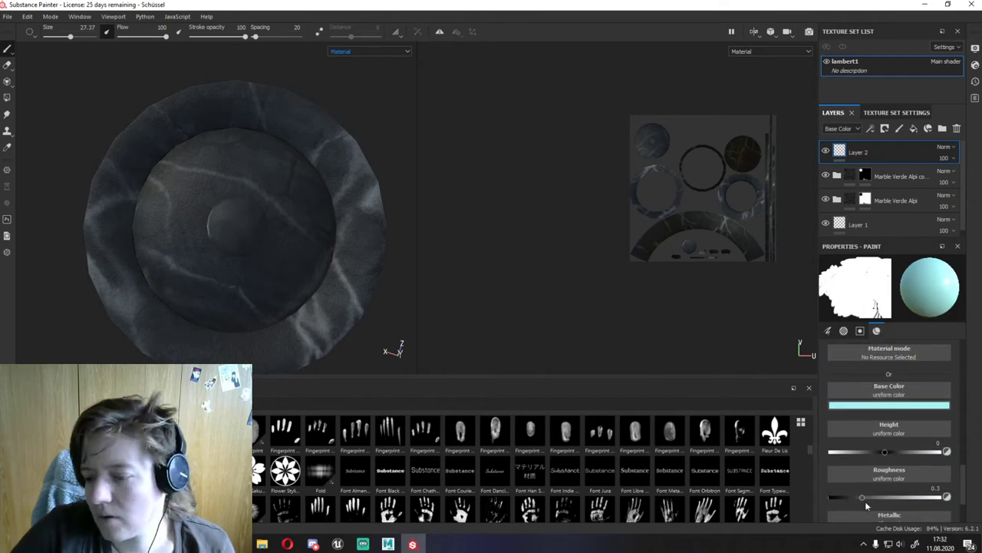
pyautogui.click(938, 365)
# Step: Change the brush colour to pale grey-blue and stamp two flowers onto the bowl
pyautogui.click(889, 435)
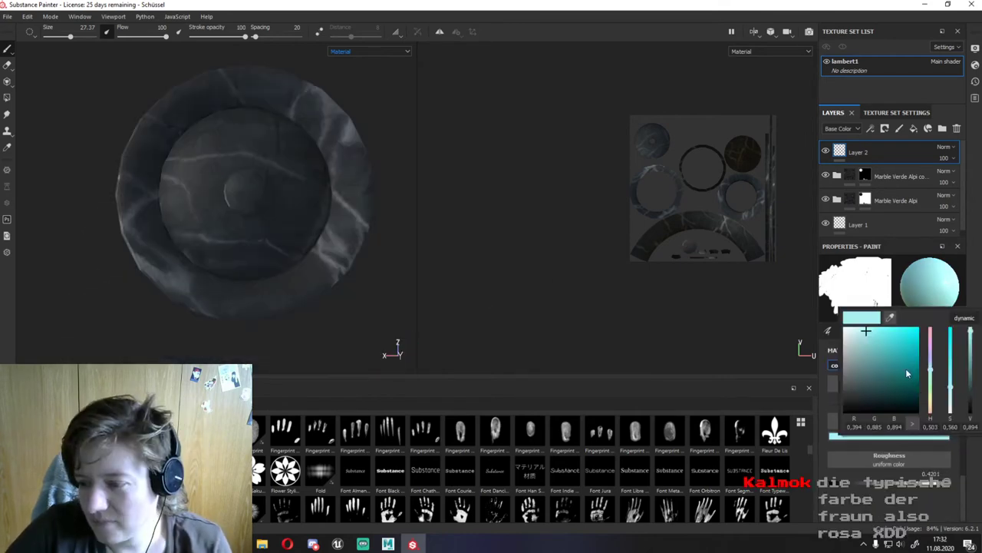
pyautogui.moveTo(971, 346); pyautogui.dragTo(971, 365)
pyautogui.click(246, 186)
pyautogui.click(289, 221)
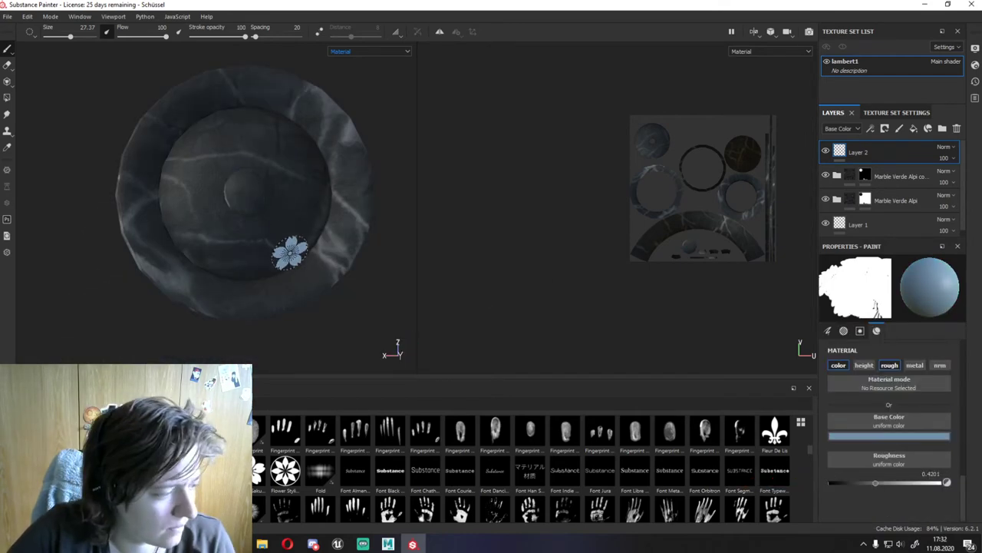
pyautogui.keyDown('alt'); pyautogui.moveTo(247, 190); pyautogui.dragTo(253, 123); pyautogui.keyUp('alt')
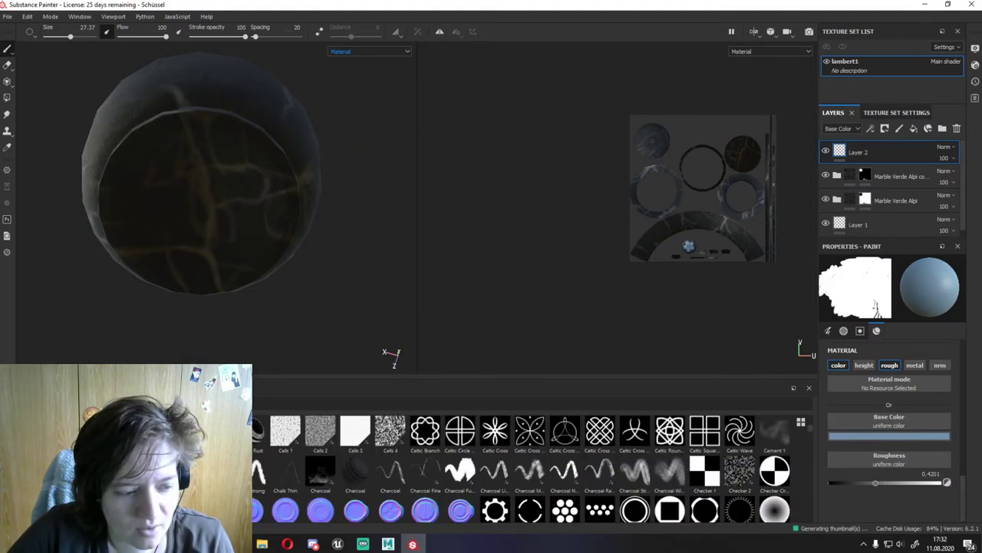
# Step: Load the Logo Vanum image into the brush and enlarge the stamp to 32.98
pyautogui.scroll(-5, 574, 503)
pyautogui.scroll(-5, 574, 503)
pyautogui.scroll(-5, 574, 503)
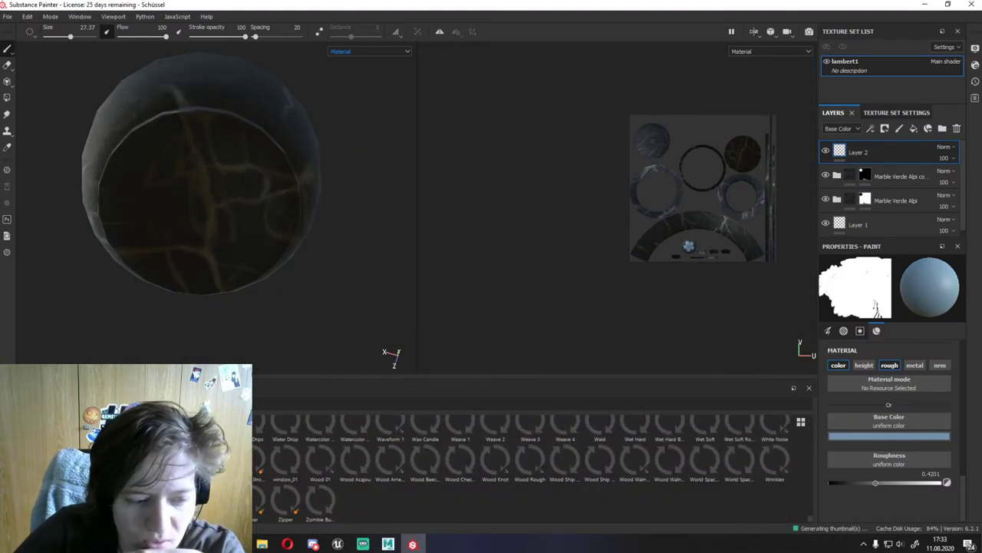
pyautogui.scroll(-3, 574, 503)
pyautogui.scroll(-5, 574, 503)
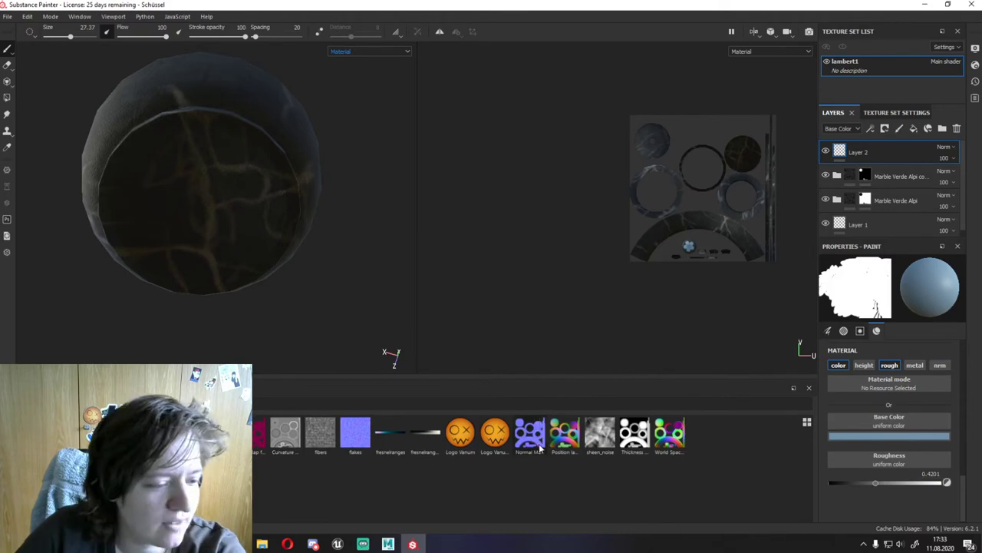
pyautogui.click(469, 442)
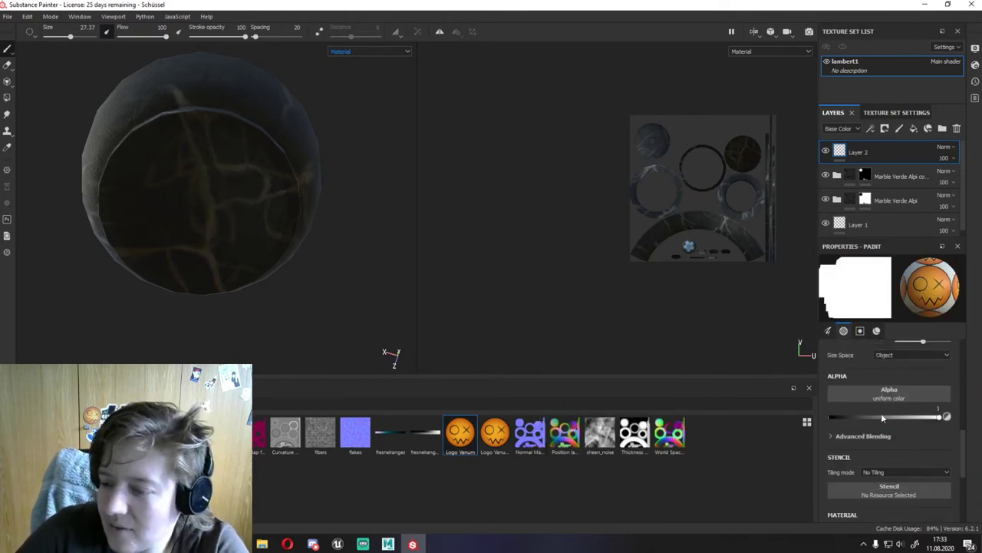
pyautogui.moveTo(208, 218)
pyautogui.keyDown('ctrl'); pyautogui.mouseDown(button='right')
pyautogui.moveTo(208, 208)
pyautogui.moveTo(195, 210)
pyautogui.mouseUp(button='right'); pyautogui.keyUp('ctrl')
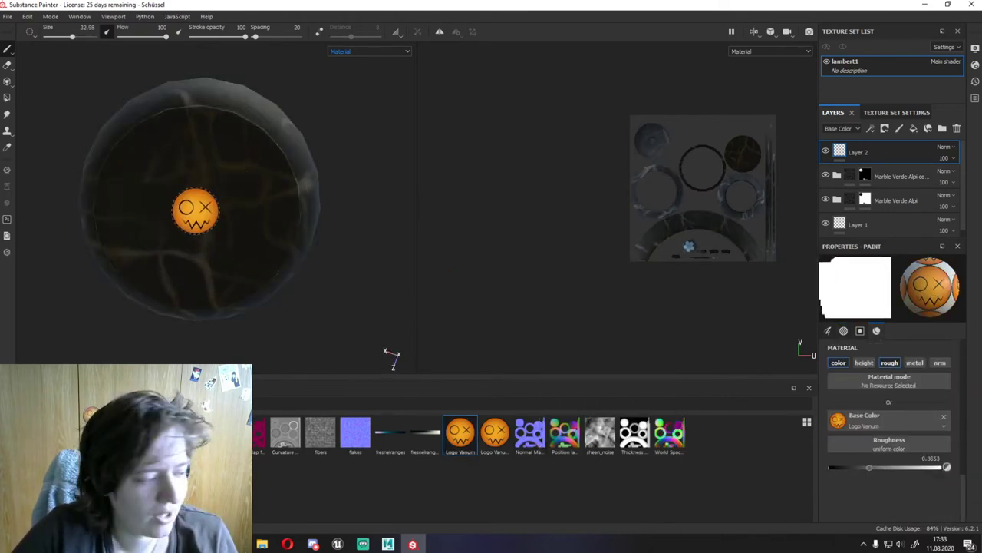
pyautogui.moveTo(195, 211)
pyautogui.keyDown('alt'); pyautogui.mouseDown()
pyautogui.moveTo(390, 252)
pyautogui.moveTo(254, 272)
pyautogui.mouseUp(); pyautogui.keyUp('alt')
pyautogui.scroll(3, 254, 272)
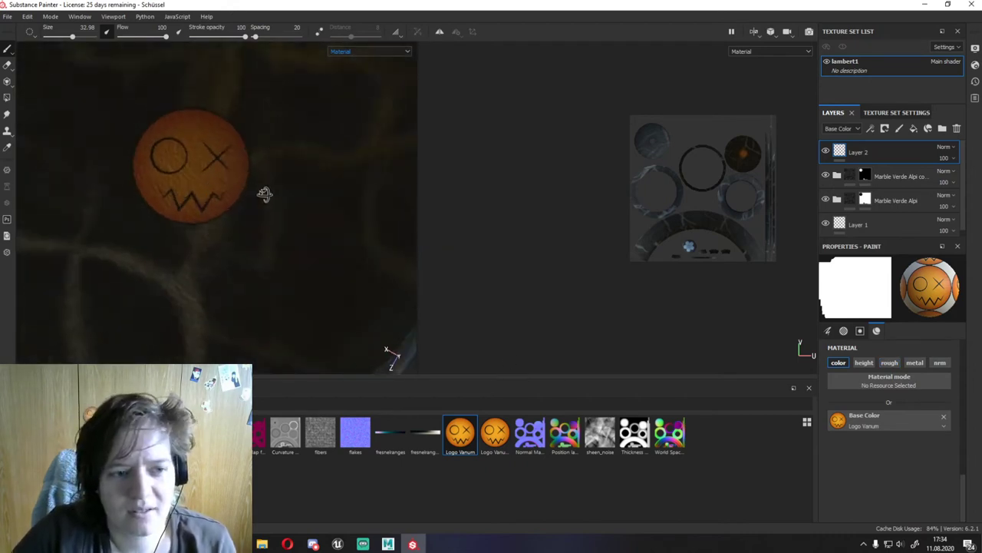
pyautogui.scroll(-3, 191, 163)
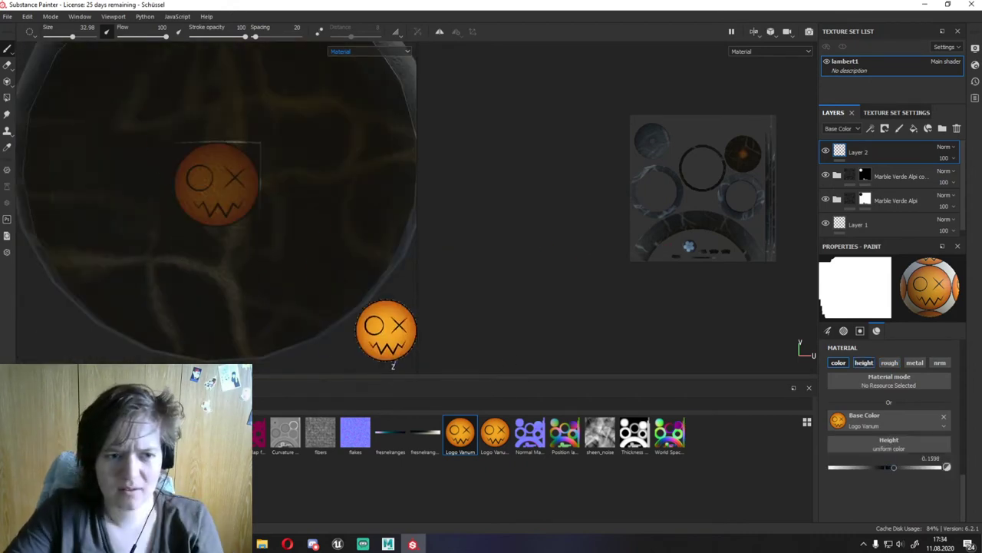
pyautogui.scroll(-1, 937, 466)
# Step: Use the Basic Hard brush at size 41 and roughness 0.29, then add a fill layer on top
pyautogui.click(930, 417)
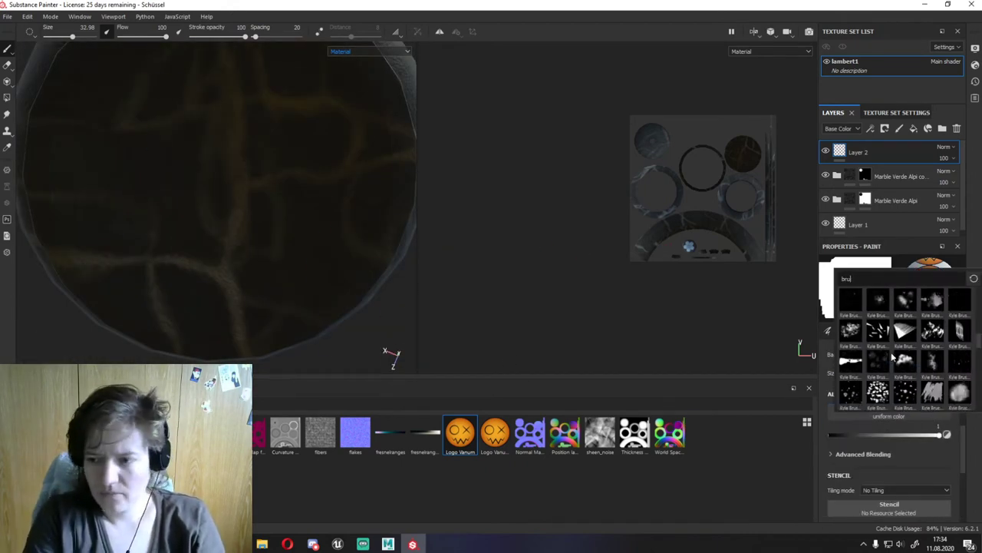
pyautogui.click(424, 434)
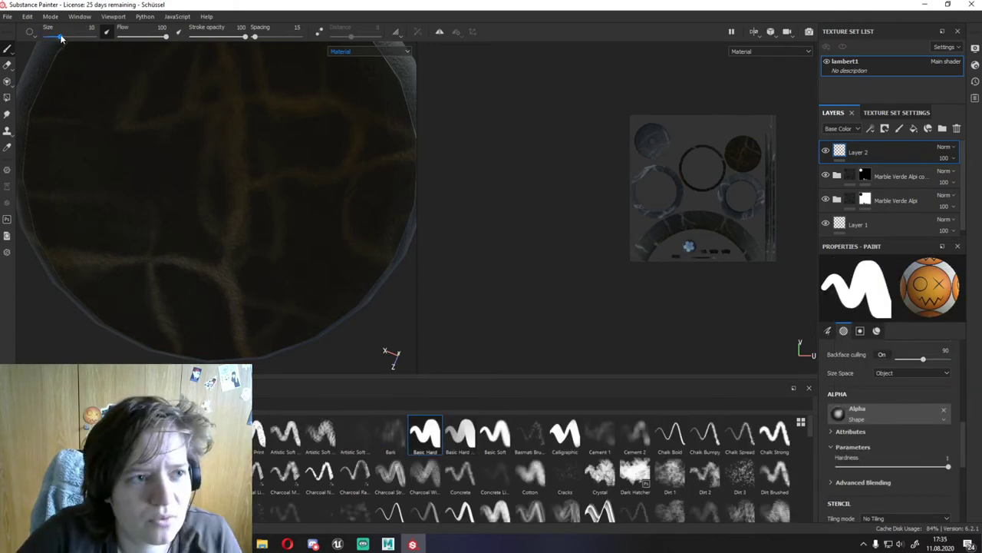
pyautogui.moveTo(61, 38); pyautogui.dragTo(76, 36)
pyautogui.scroll(-2, 891, 430)
pyautogui.scroll(-2, 284, 307)
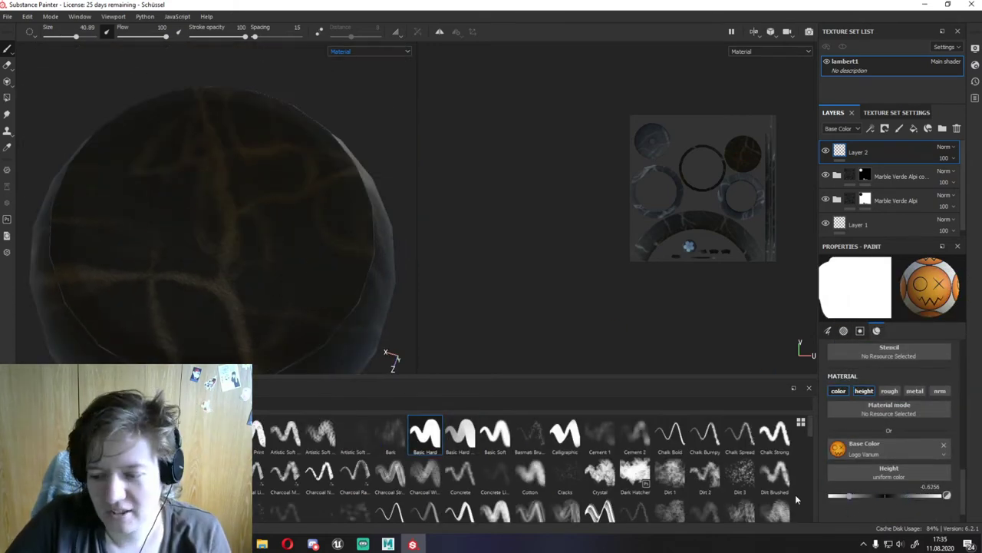
pyautogui.moveTo(864, 499); pyautogui.dragTo(860, 496)
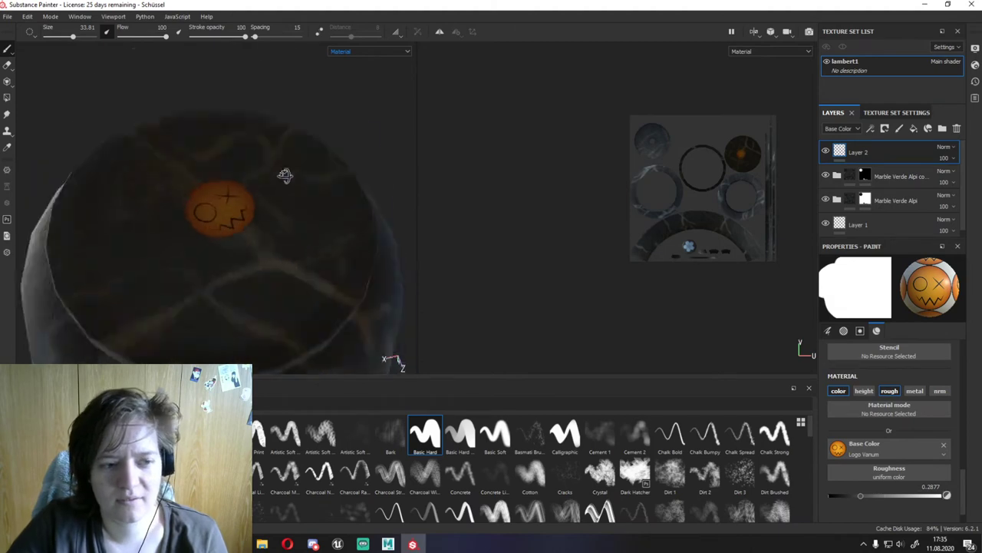
pyautogui.moveTo(285, 171)
pyautogui.keyDown('alt'); pyautogui.mouseDown()
pyautogui.moveTo(261, 323)
pyautogui.moveTo(231, 192)
pyautogui.mouseUp(); pyautogui.keyUp('alt')
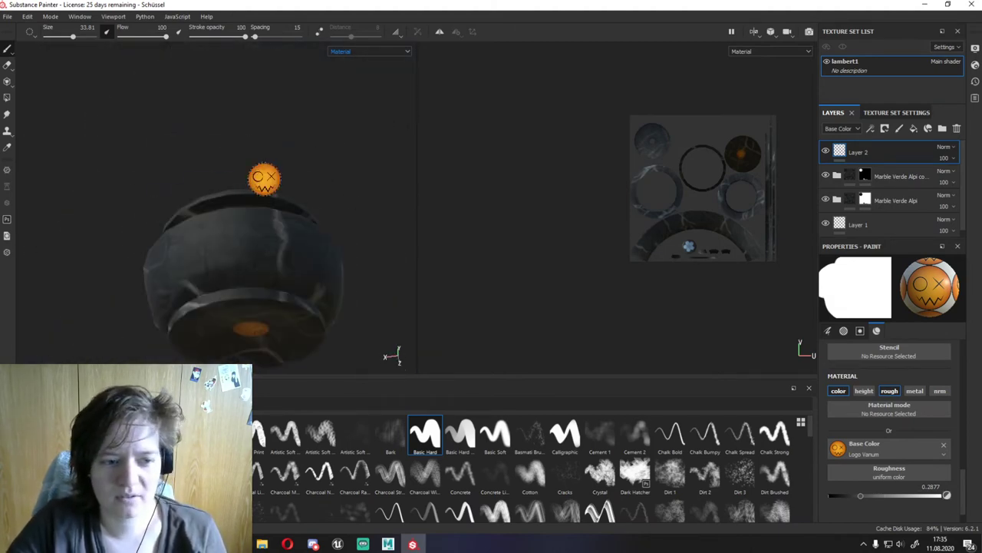
pyautogui.click(913, 128)
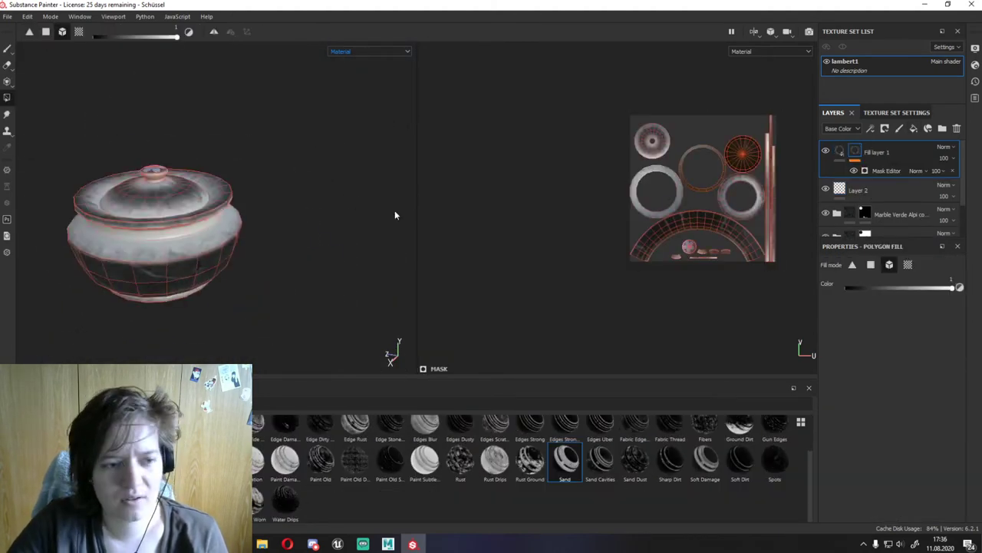
# Step: Apply a smart mask to Fill layer 1, raise its roughness to 0.96 and boost the mask's second texture
pyautogui.moveTo(565, 459); pyautogui.dragTo(906, 164)
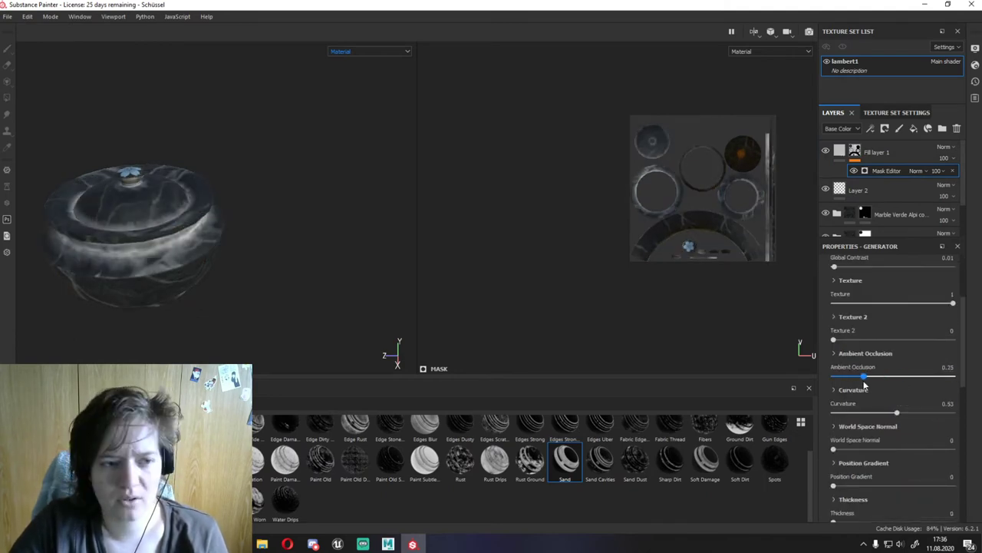
pyautogui.click(839, 152)
pyautogui.scroll(-3, 921, 414)
pyautogui.click(937, 439)
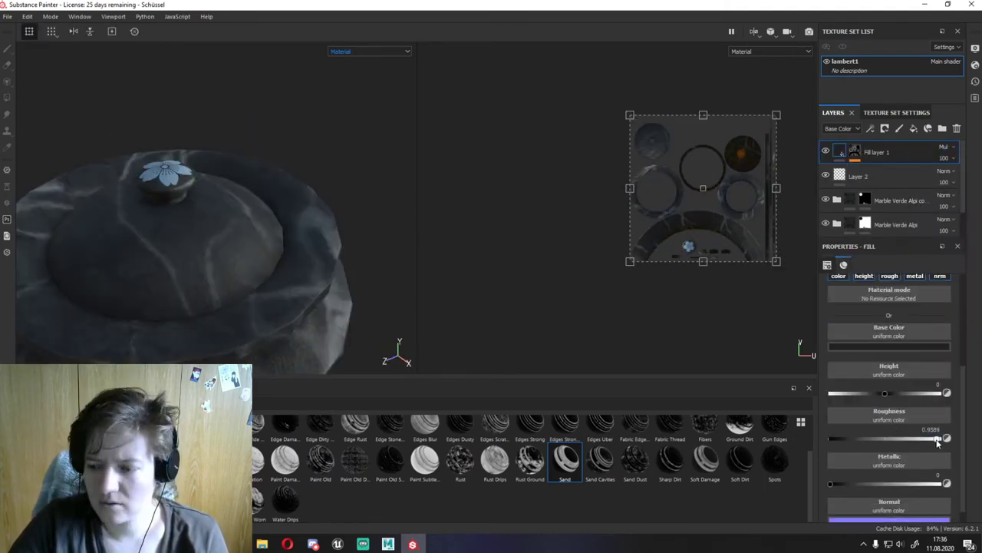
pyautogui.click(855, 152)
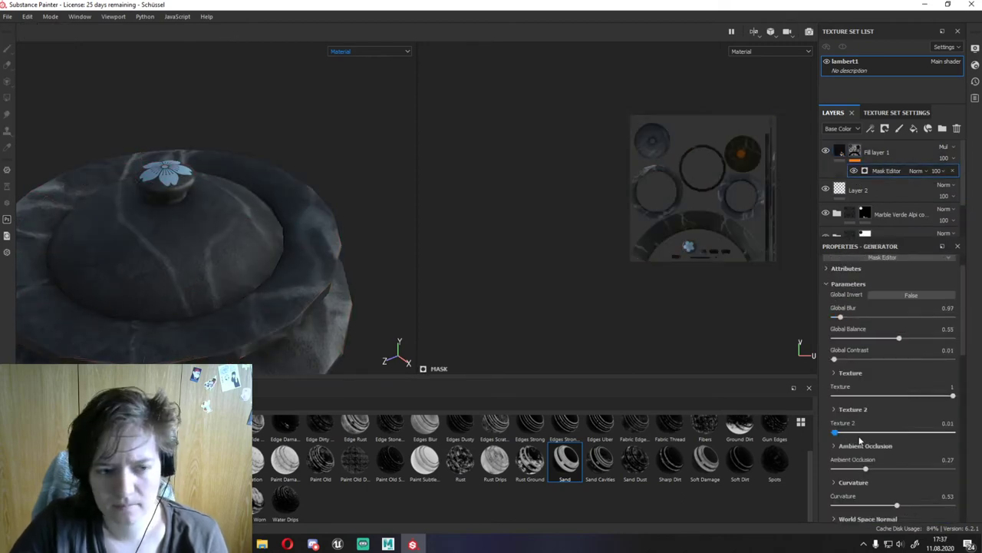
pyautogui.scroll(-1, 921, 429)
pyautogui.keyDown('alt'); pyautogui.moveTo(215, 199); pyautogui.dragTo(281, 218); pyautogui.keyUp('alt')
# Step: Check the roughness channel on the pot, then return to the full material view from above
pyautogui.click(369, 51)
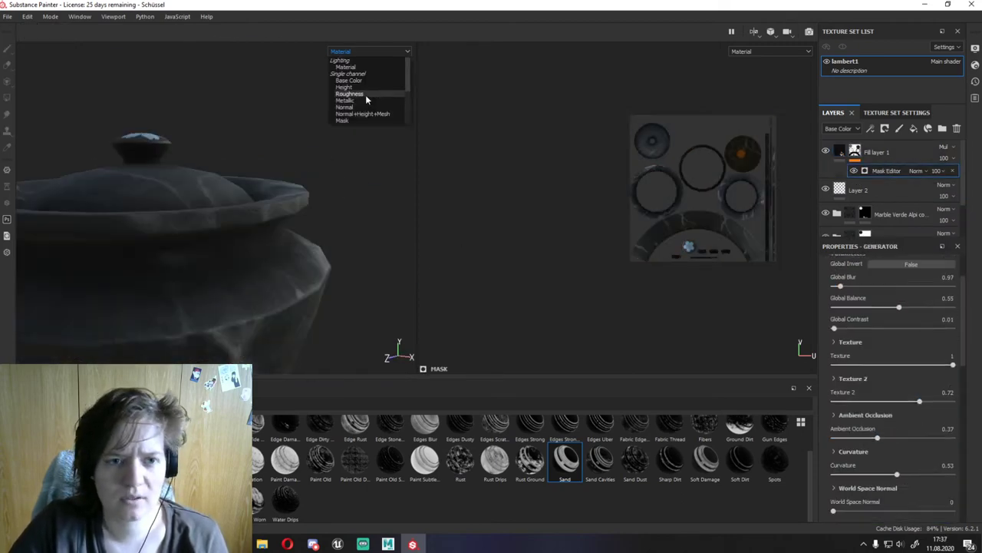
pyautogui.click(366, 96)
pyautogui.press('m')
pyautogui.keyDown('alt'); pyautogui.moveTo(357, 115); pyautogui.dragTo(351, 191); pyautogui.keyUp('alt')
# Step: Export the pot textures at 1024 size
pyautogui.hotkey('ctrl', 'shift', 'e')
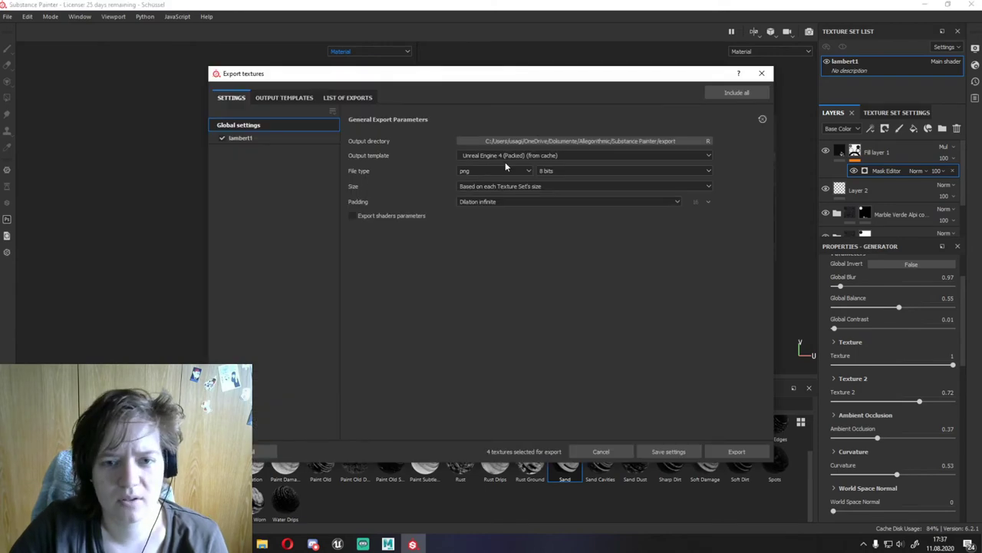
pyautogui.click(526, 187)
pyautogui.click(527, 228)
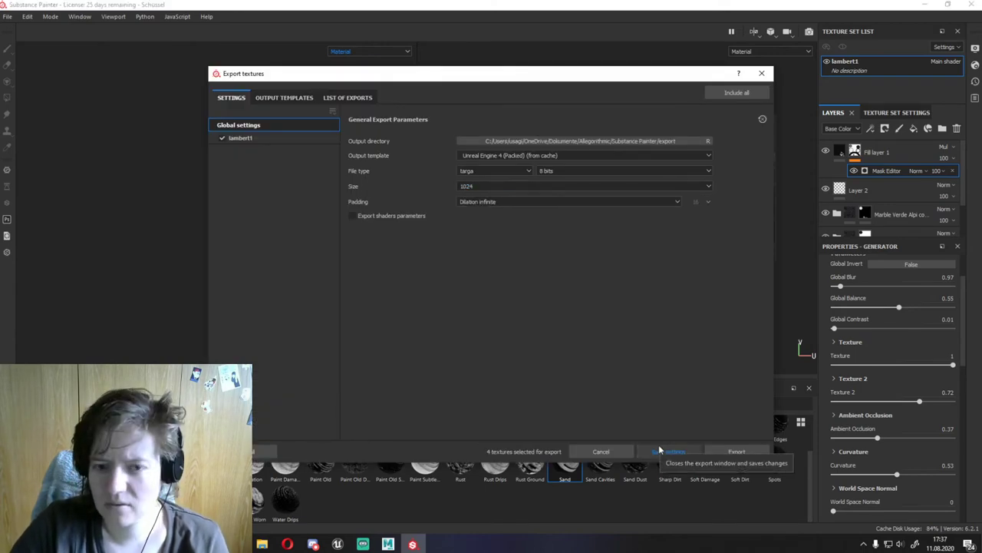
pyautogui.click(714, 453)
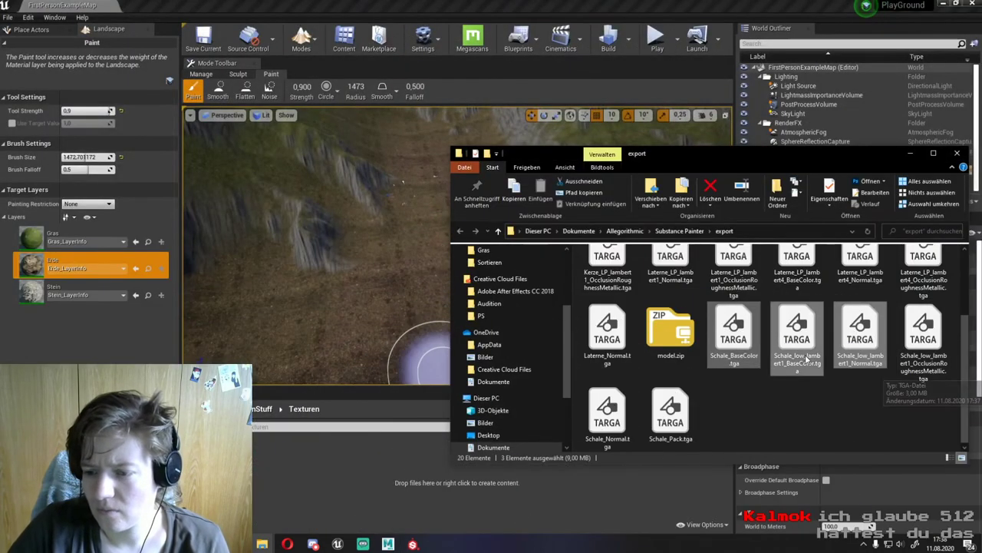
# Step: Import the three Schale_low TGA textures into the Content Browser and inspect one
pyautogui.click(671, 414)
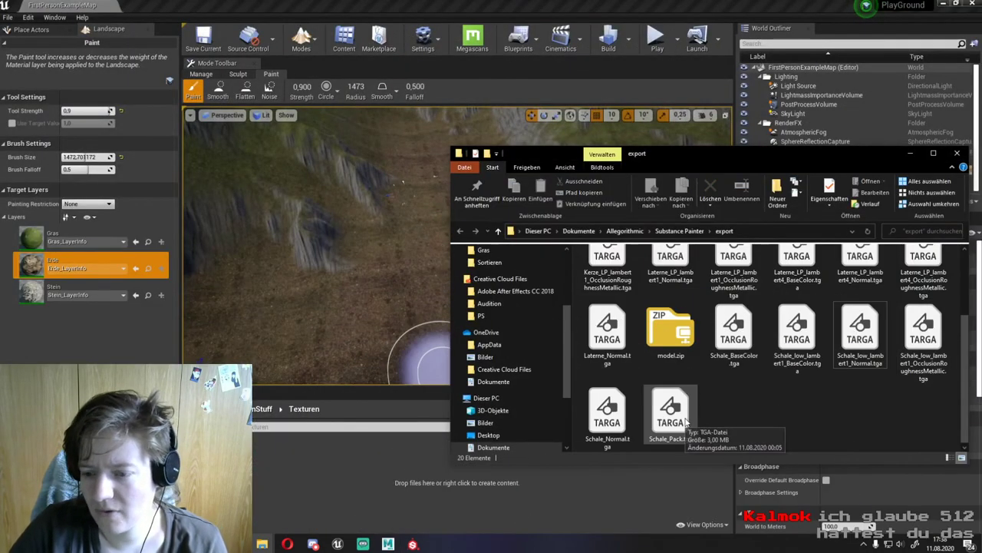
pyautogui.click(796, 337)
pyautogui.keyDown('shift'); pyautogui.click(923, 337); pyautogui.keyUp('shift')
pyautogui.moveTo(923, 338); pyautogui.dragTo(305, 425)
pyautogui.click(697, 362)
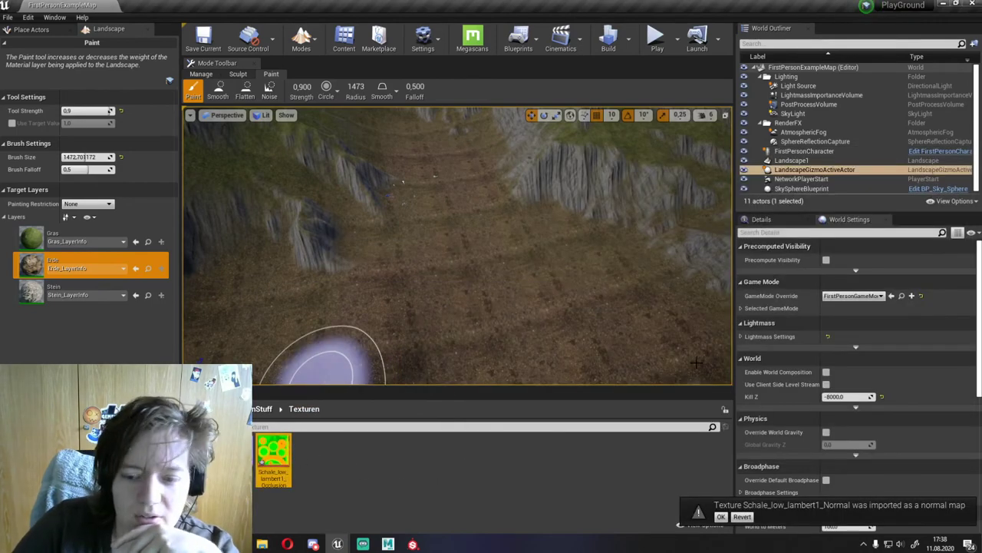
pyautogui.doubleClick(273, 453)
pyautogui.click(680, 137)
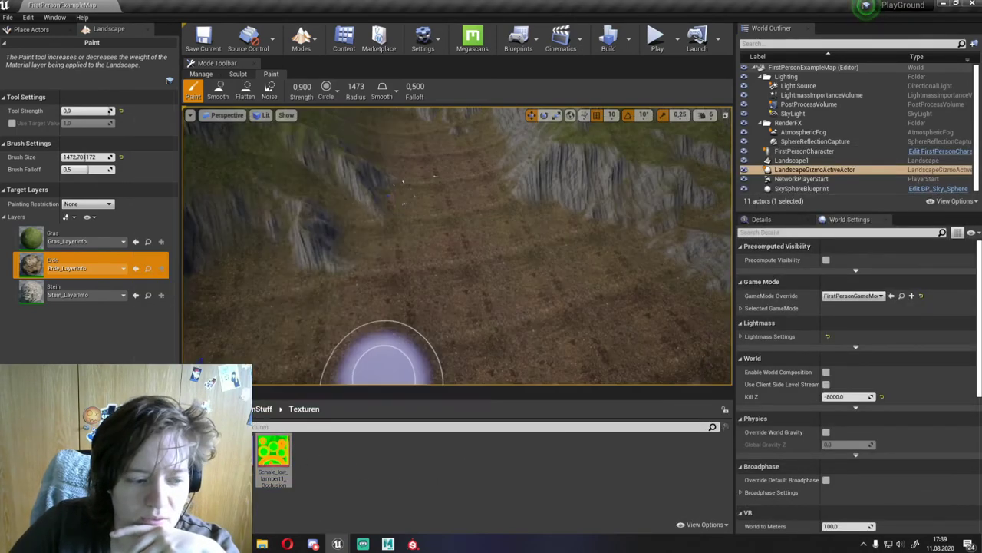
# Step: Create the M_Schale material, add the pot texture maps to its graph, and save it
pyautogui.rightClick(264, 456)
pyautogui.click(314, 231)
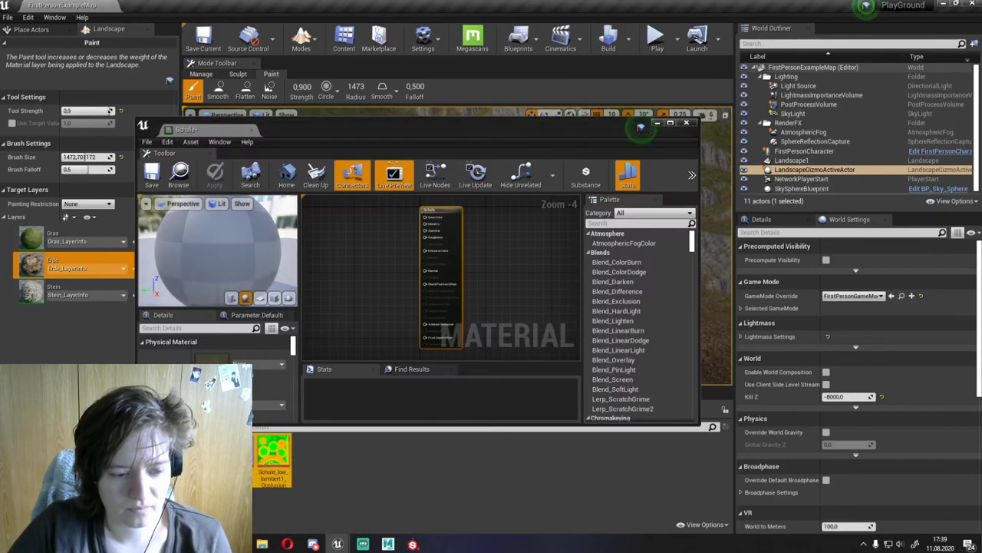
pyautogui.scroll(2, 442, 276)
pyautogui.moveTo(273, 453); pyautogui.dragTo(360, 231)
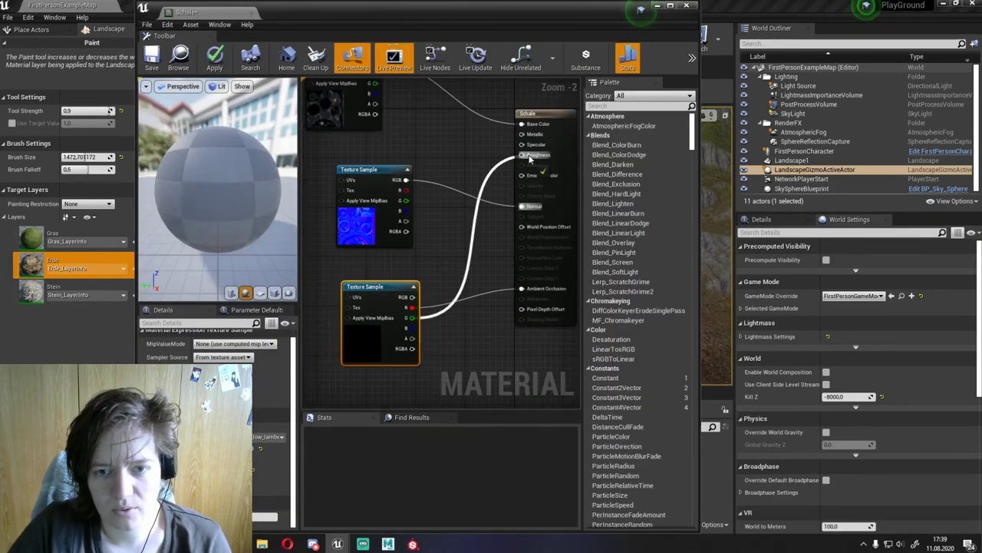
pyautogui.click(152, 54)
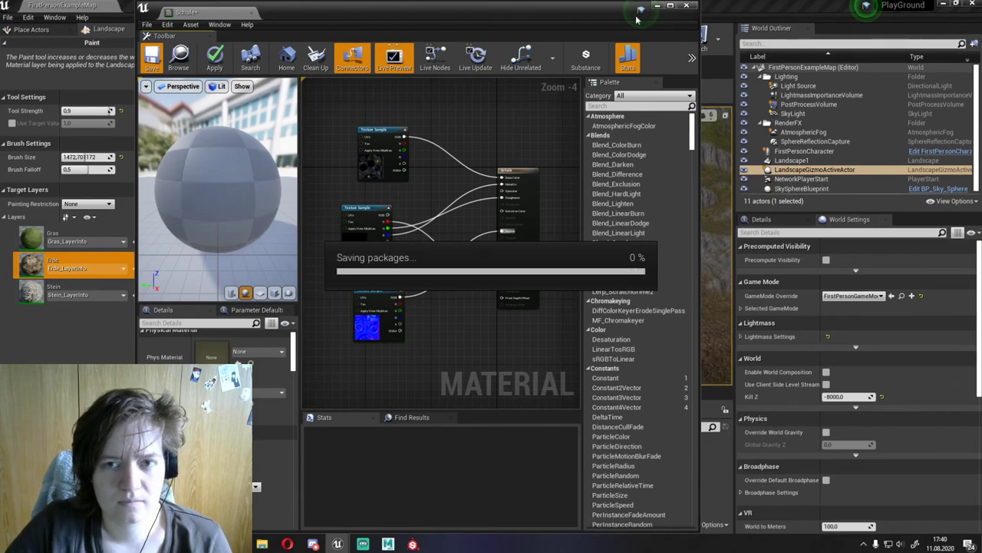
pyautogui.moveTo(636, 19); pyautogui.dragTo(686, 100)
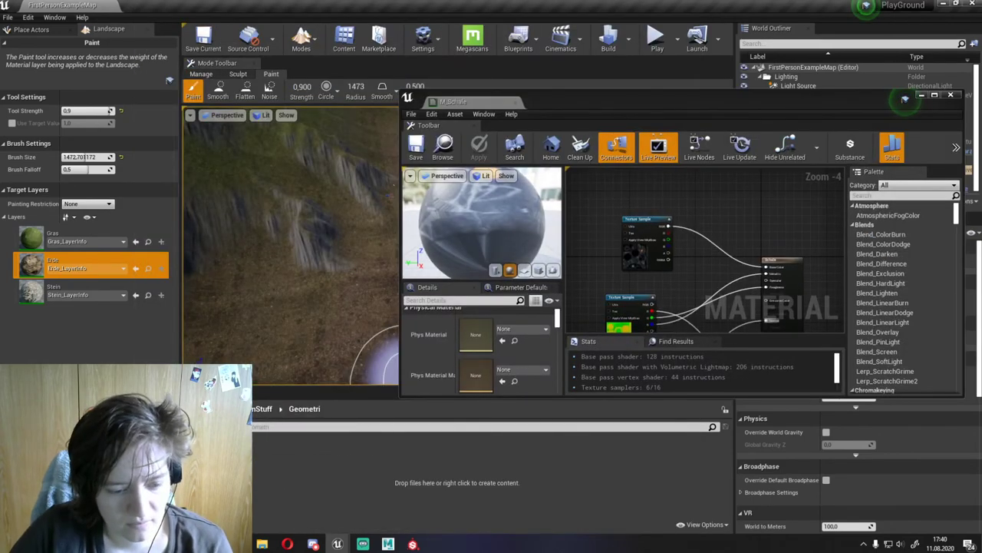
# Step: Drag the pot FBX from D:\3D-Stuff\assets into the Geometri content folder
pyautogui.click(262, 543)
pyautogui.click(491, 431)
pyautogui.doubleClick(606, 338)
pyautogui.doubleClick(620, 375)
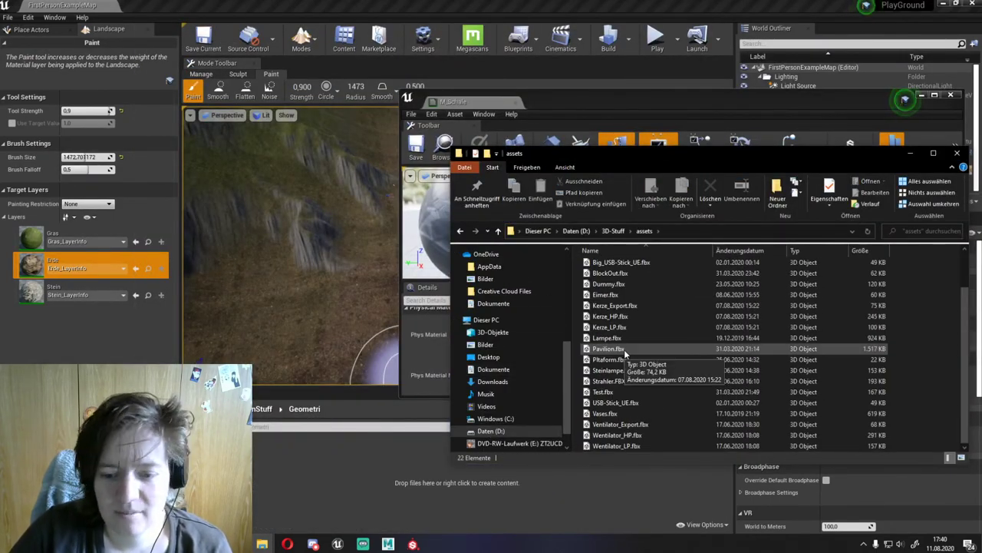
pyautogui.scroll(5, 626, 351)
pyautogui.doubleClick(606, 272)
pyautogui.moveTo(606, 268); pyautogui.dragTo(460, 460)
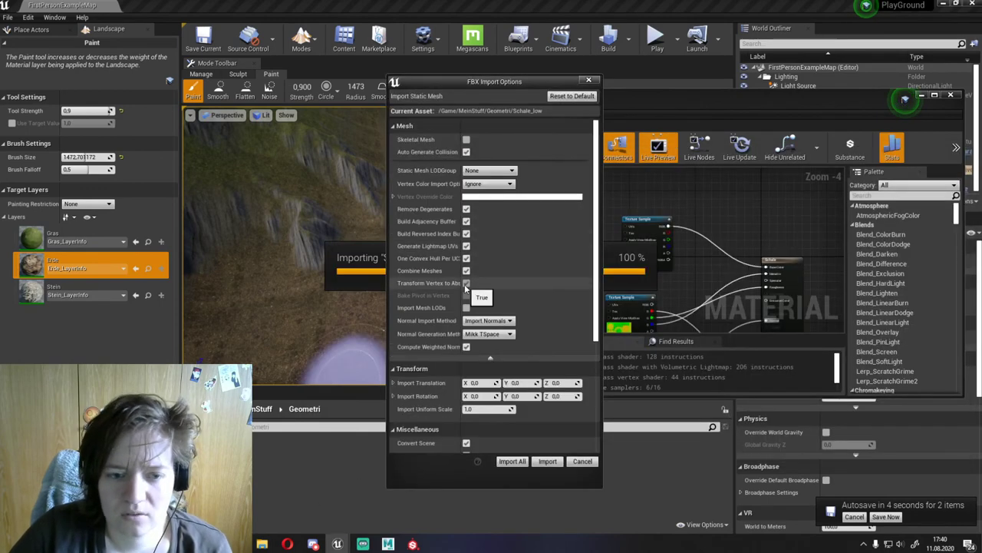
# Step: Import the mesh with Do Not Create Material and assign M_Schale to its slot
pyautogui.scroll(-2, 484, 292)
pyautogui.scroll(-2, 491, 323)
pyautogui.click(495, 353)
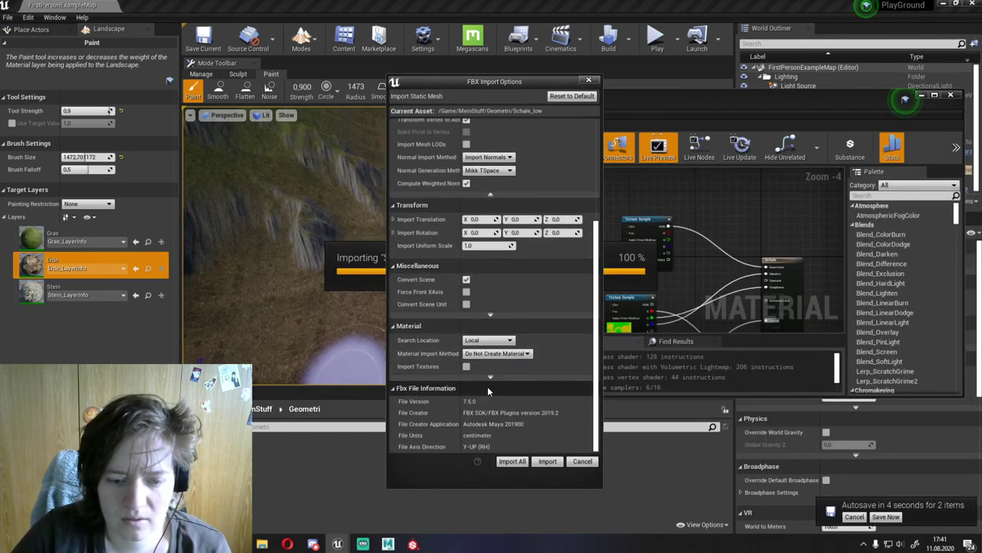
pyautogui.click(556, 461)
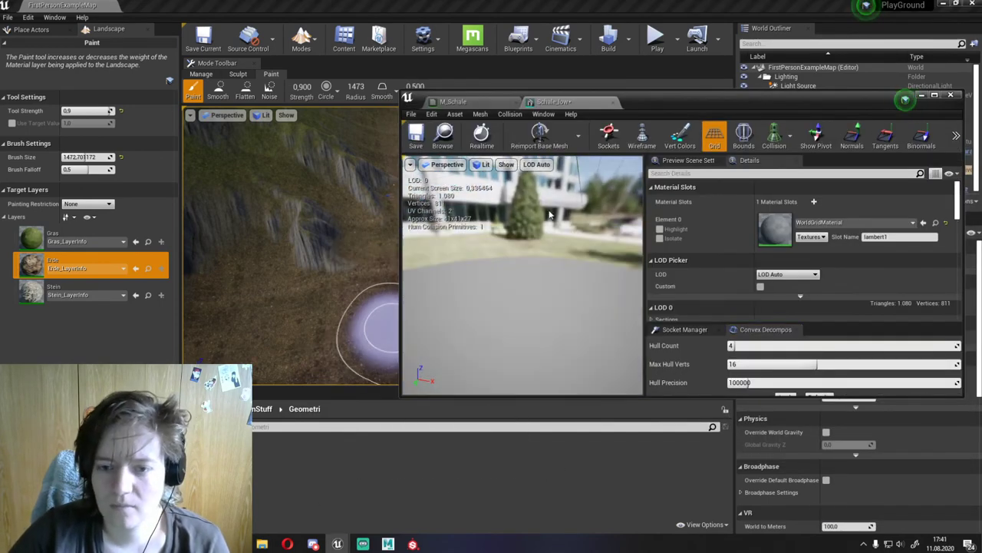
pyautogui.click(912, 222)
pyautogui.click(852, 403)
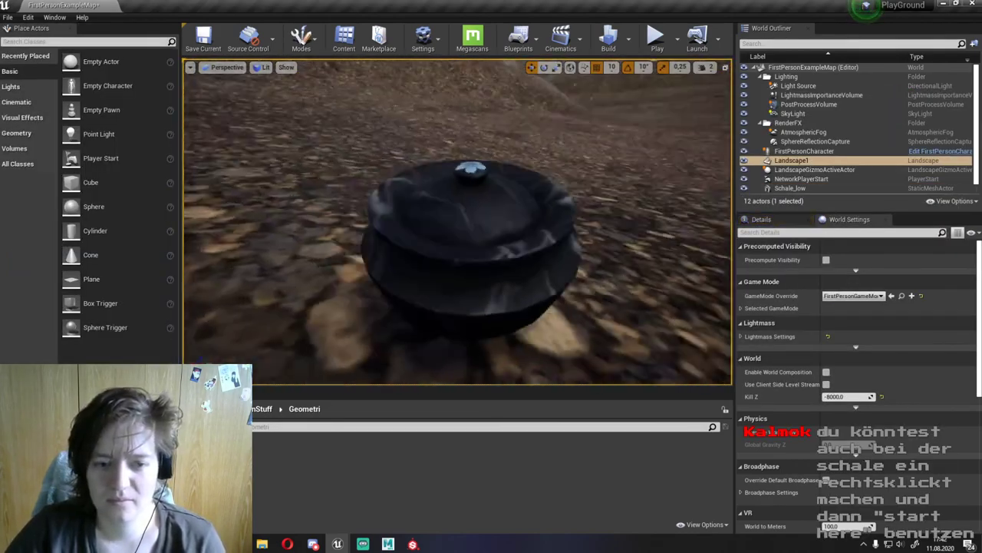
# Step: Fly the camera over the placed pot and tilt up to see it against the mountains
pyautogui.moveTo(418, 146); pyautogui.dragTo(425, 171, button='right')
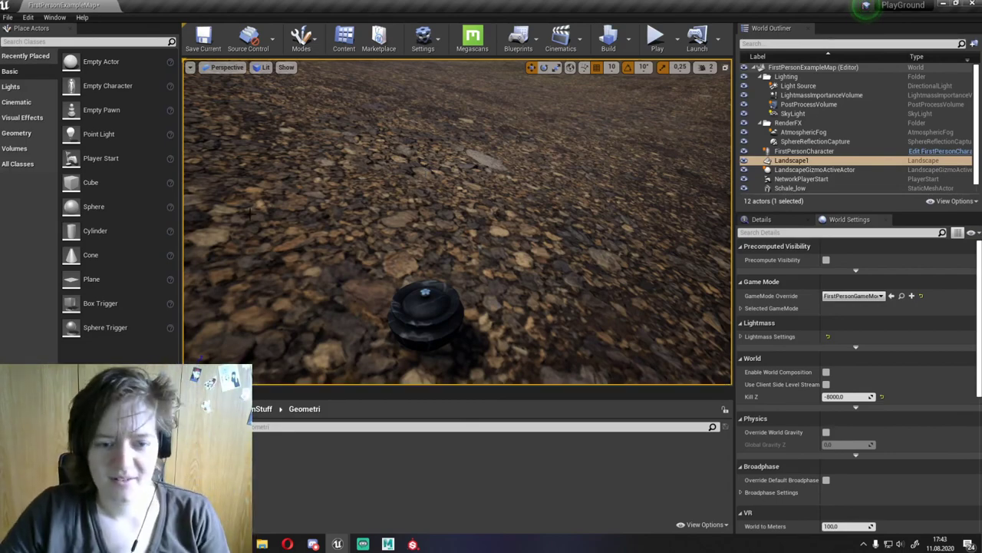
pyautogui.moveTo(425, 169); pyautogui.dragTo(426, 169, button='right')
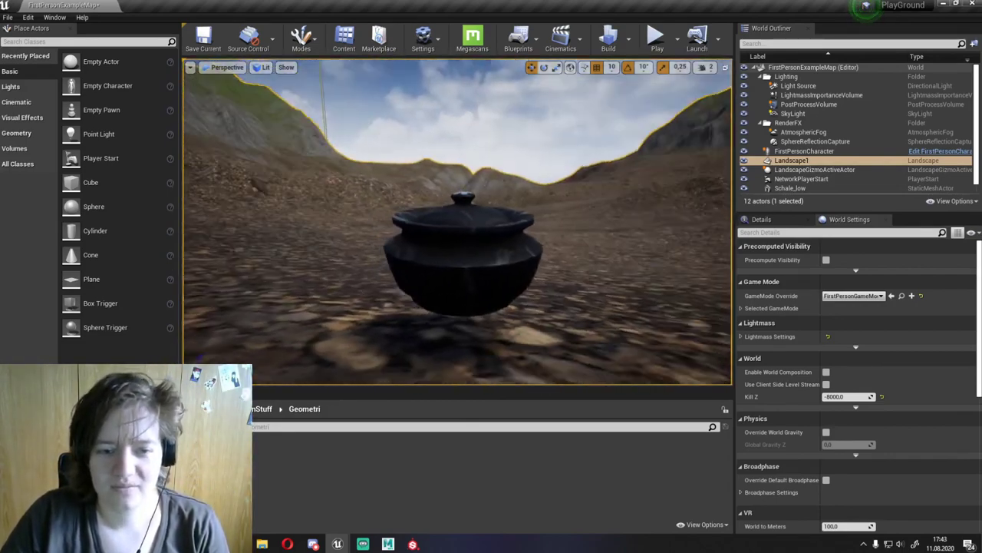